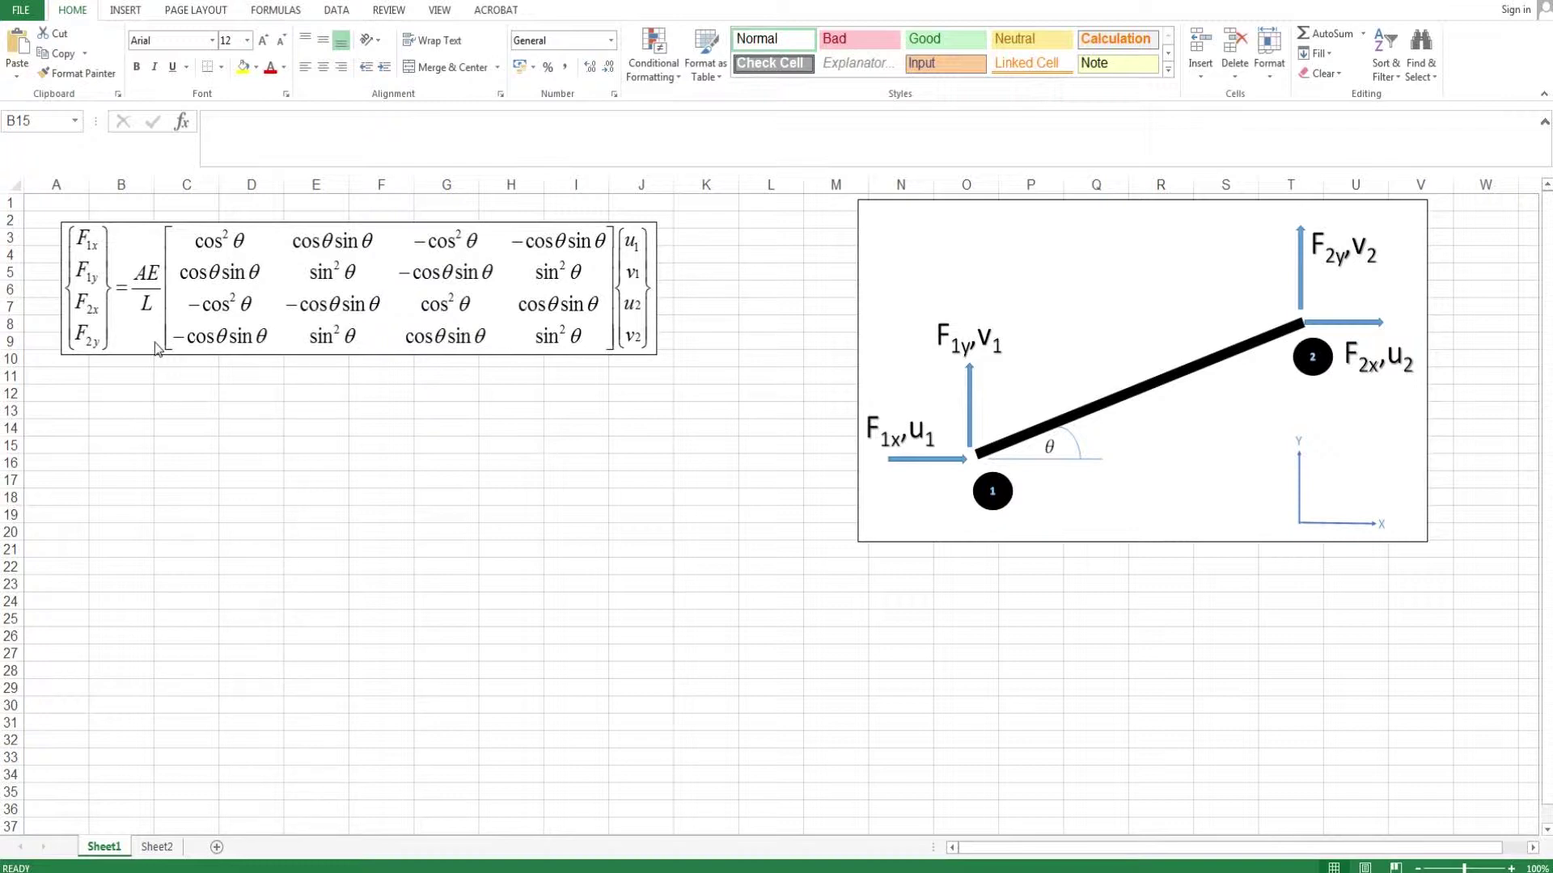
Enter the input labels A, E, L and theta down B15 to B18
left_click(144, 445)
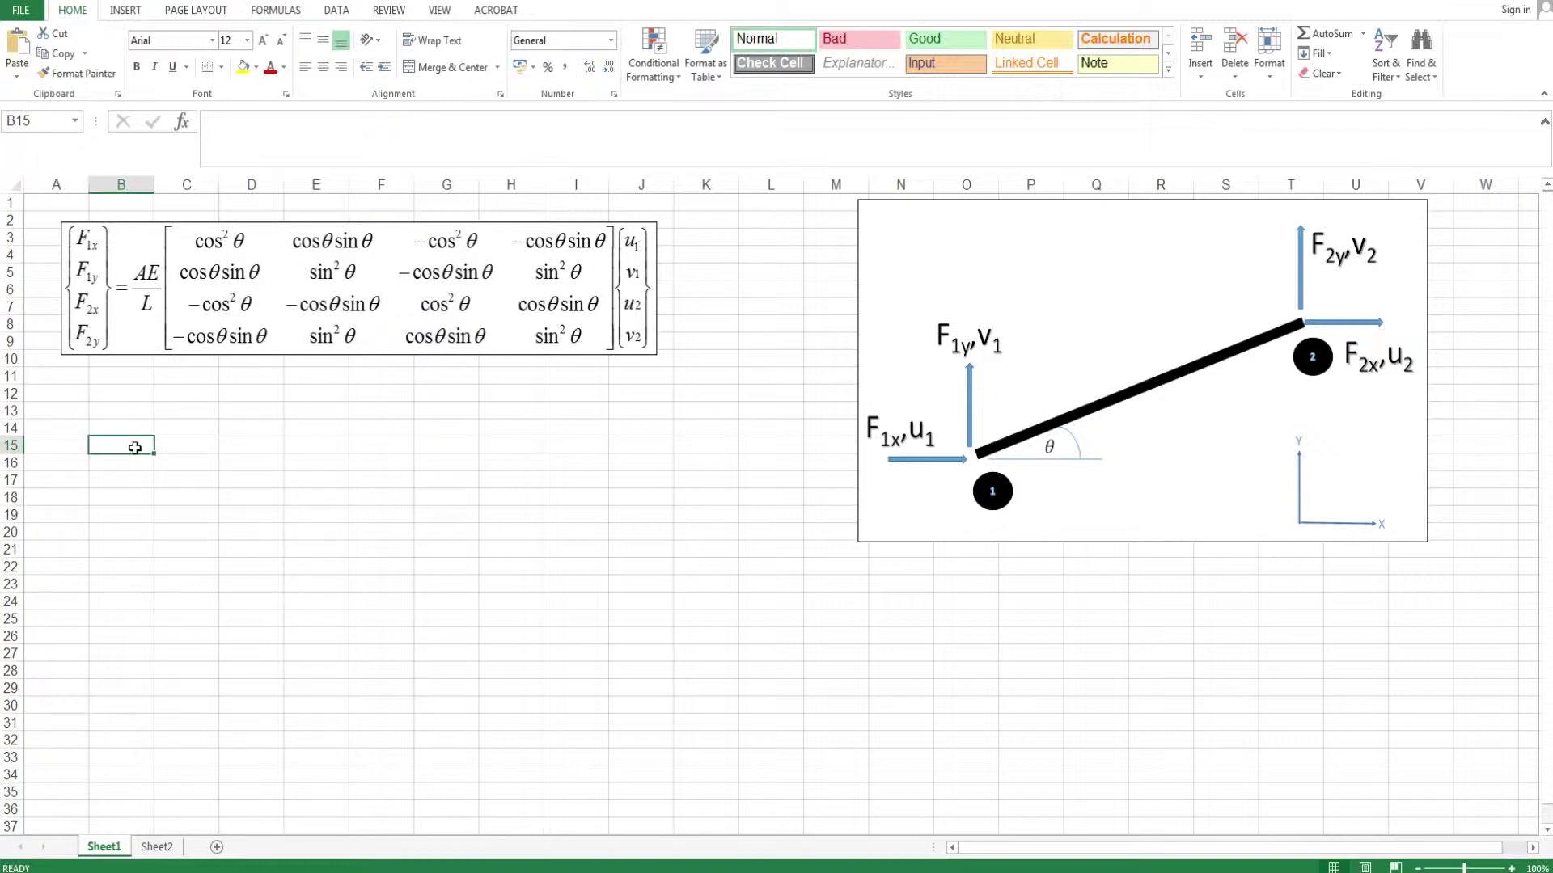
type("A")
key("Return")
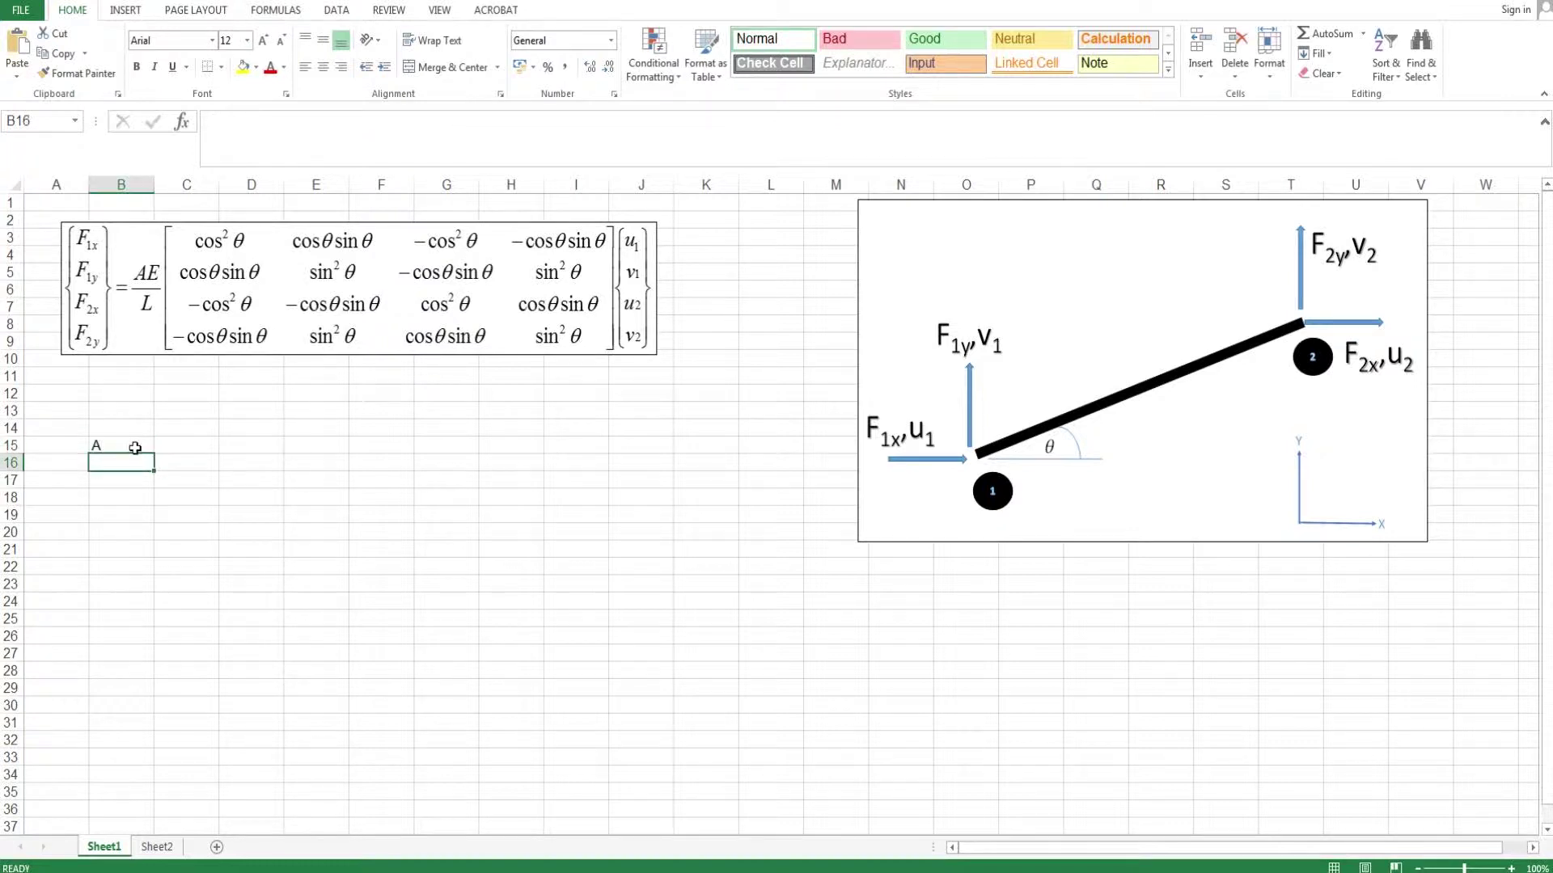
type("E")
key("Return")
type("L")
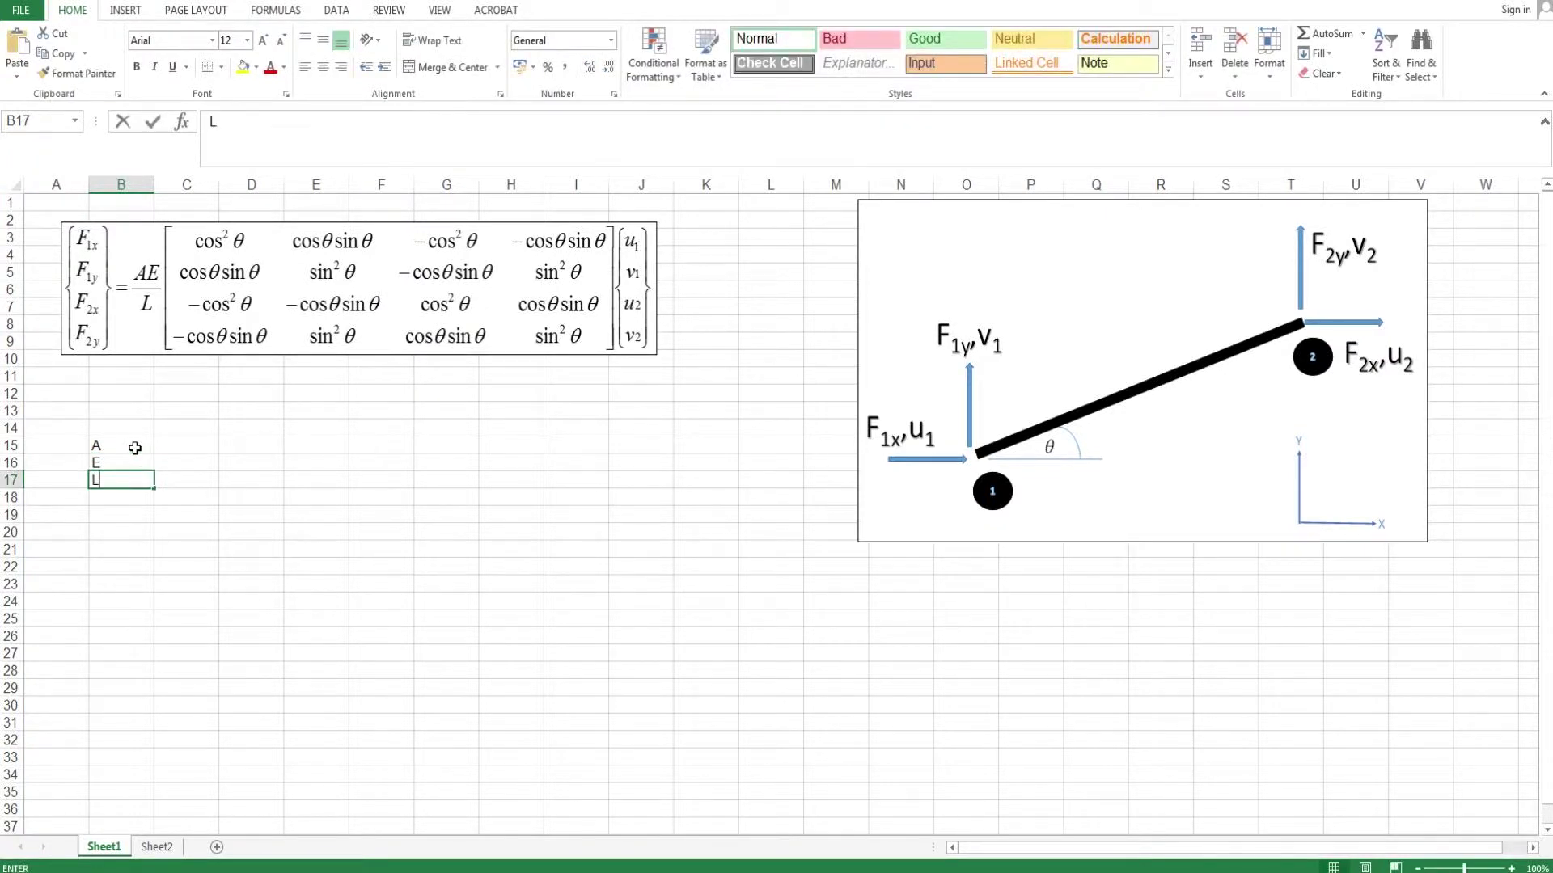
key("Return")
type("theta")
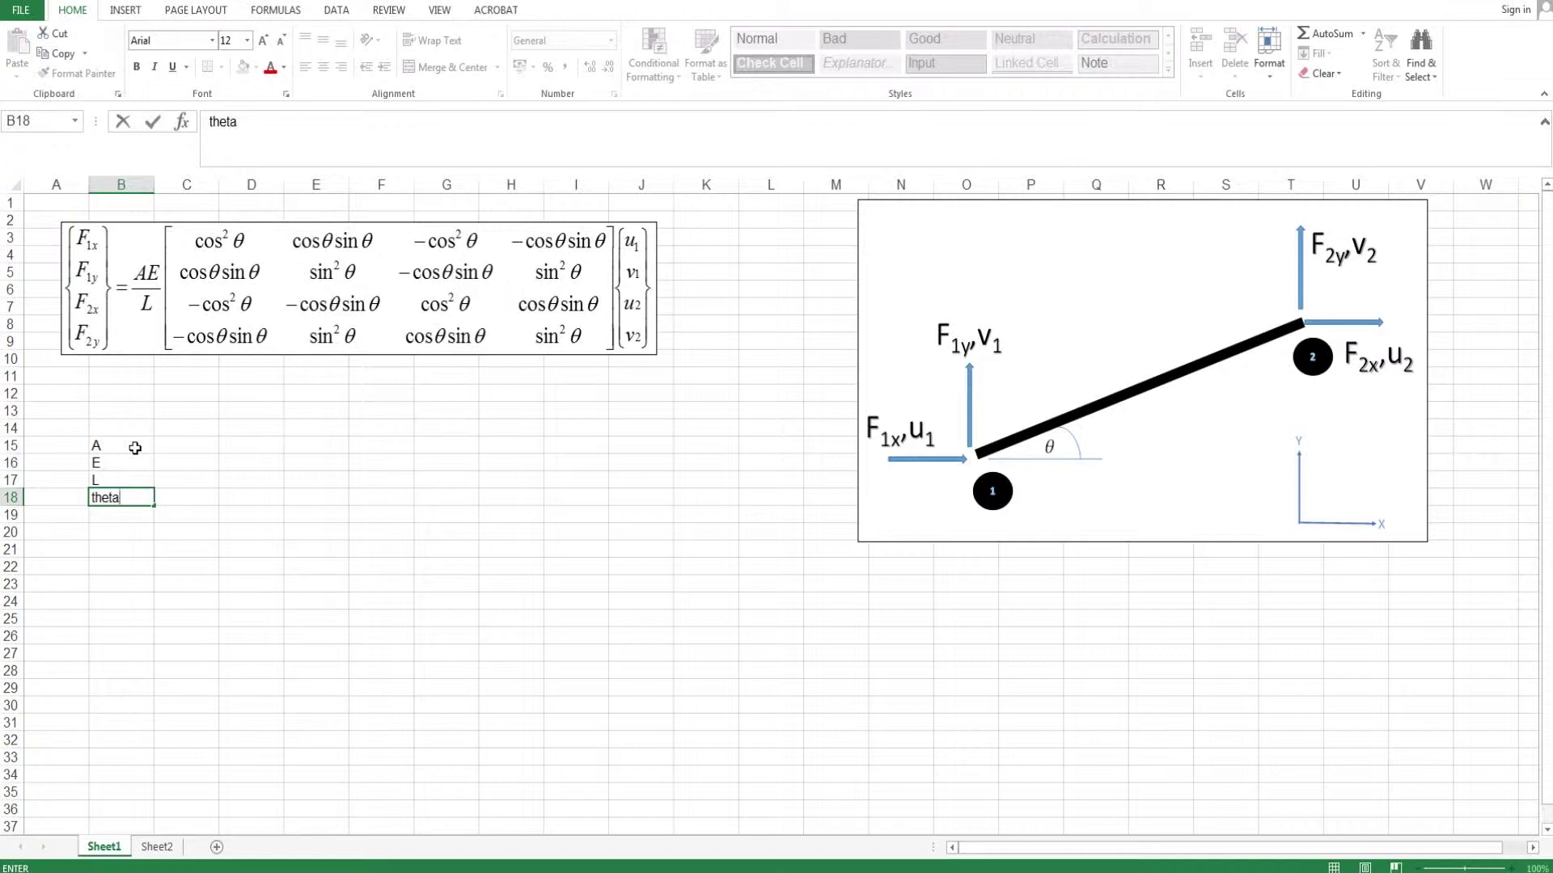
key("Return")
Label the stiffness matrix with "[k] =" in B22, ending on C21
key("Down")
key("Down")
key("Down")
type("[")
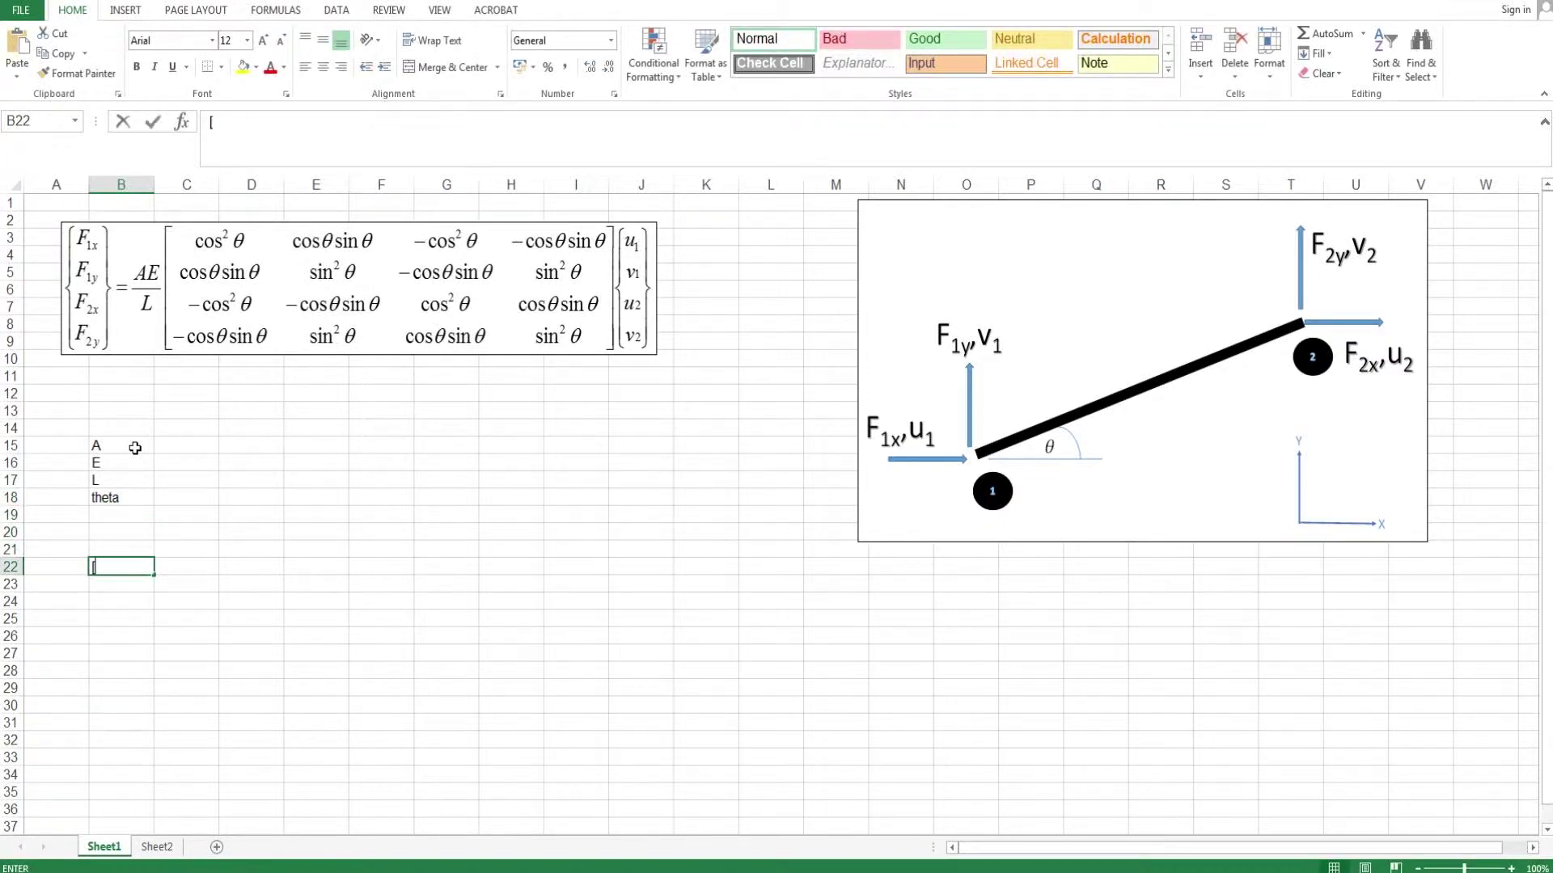
type("k]")
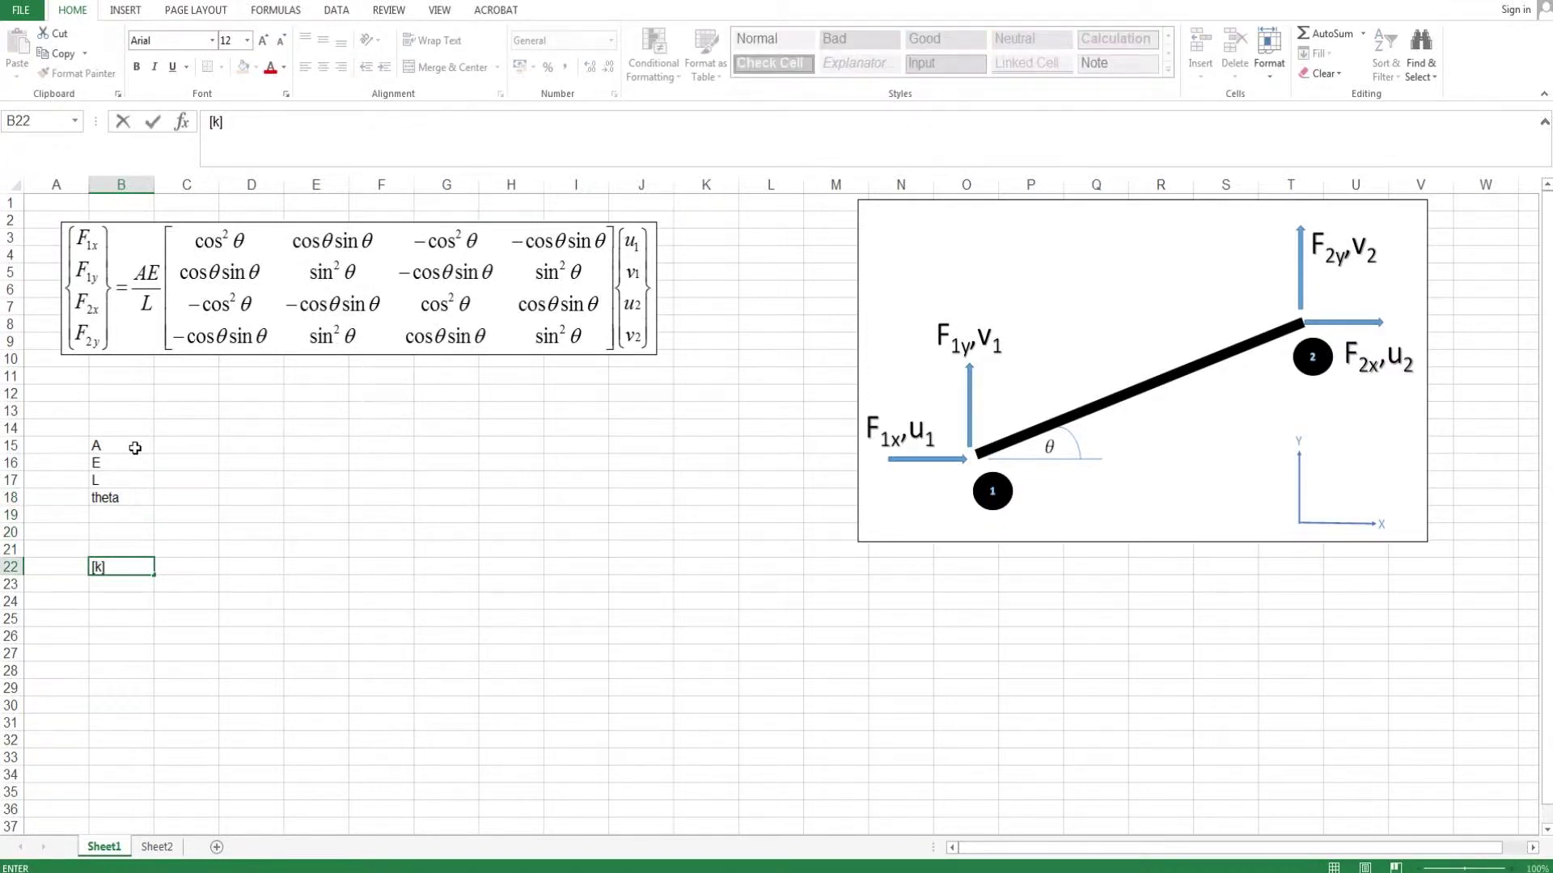
type(" =")
key("Tab")
key("Up")
key("Up")
key("Down")
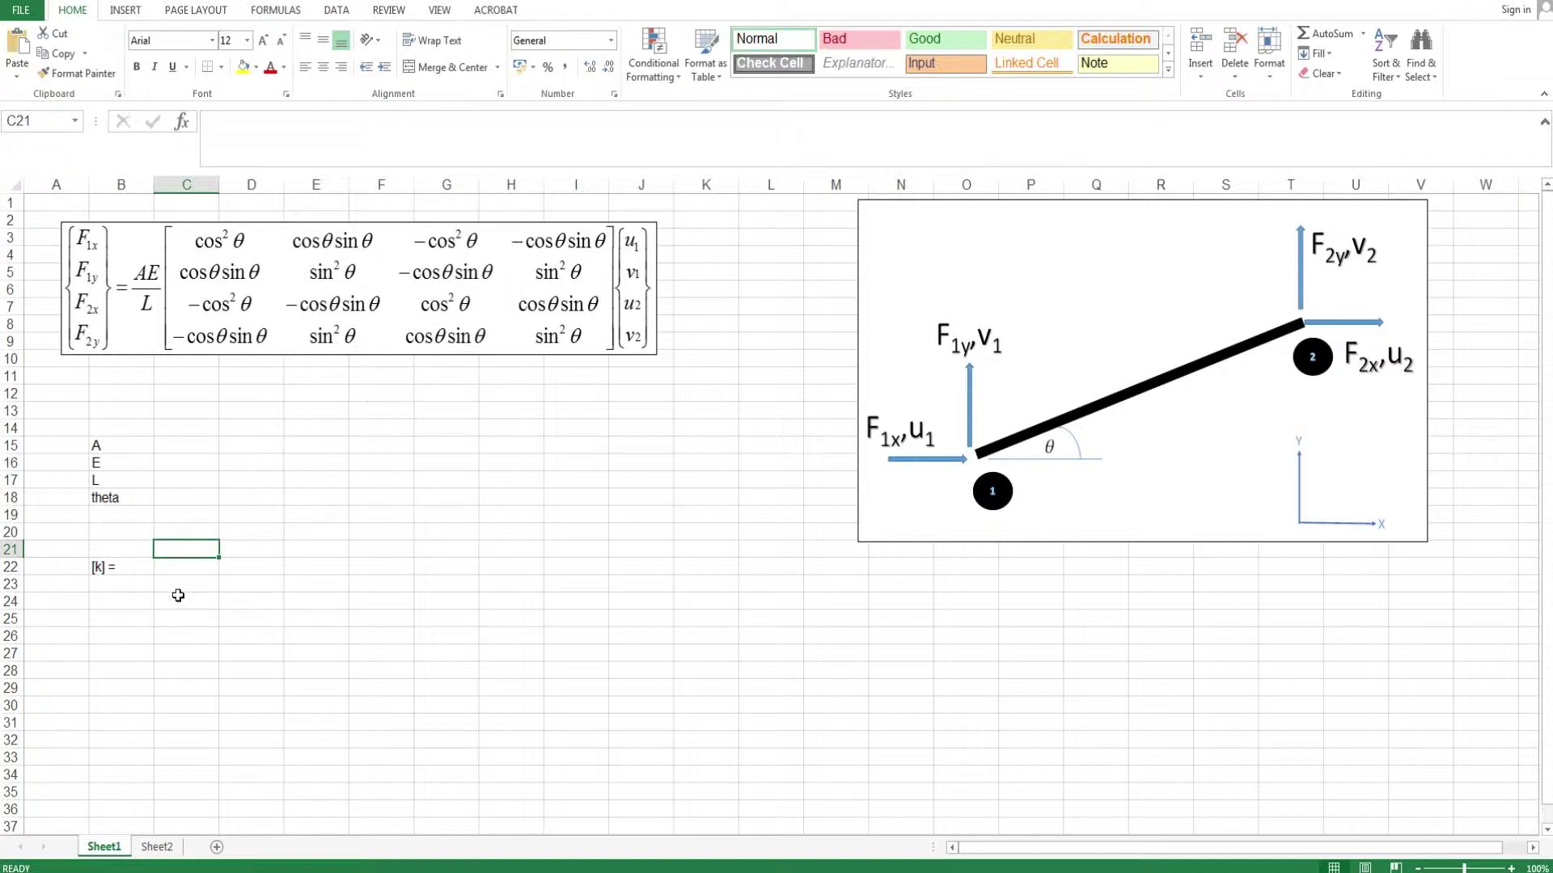
Enter =COS(RADIANS(C18))^2 in C21 as the cosine-squared matrix term
type("=cos")
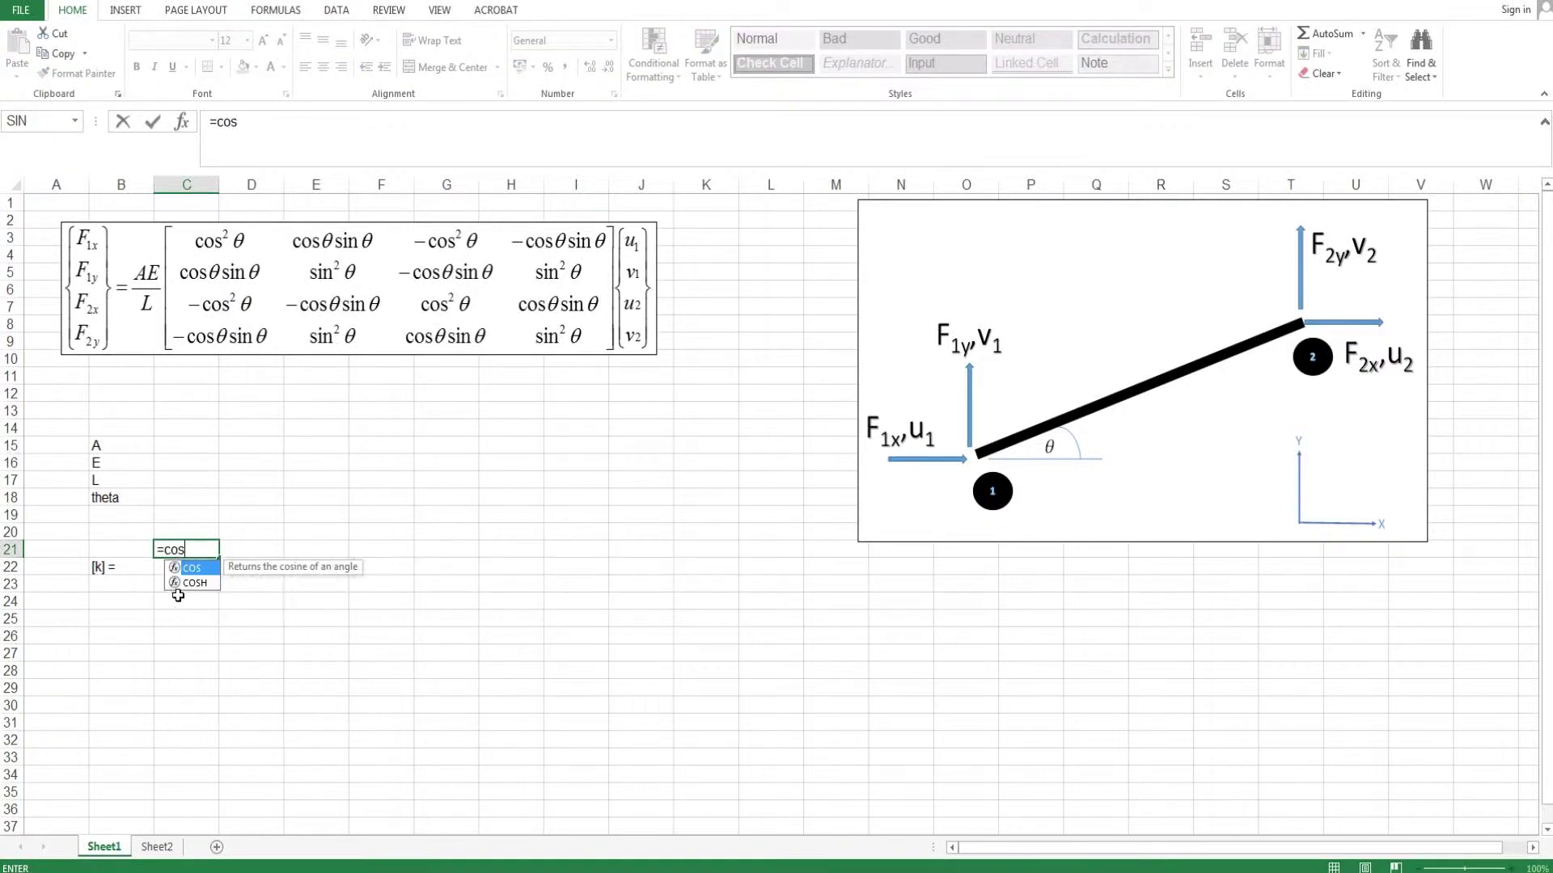
key("Tab")
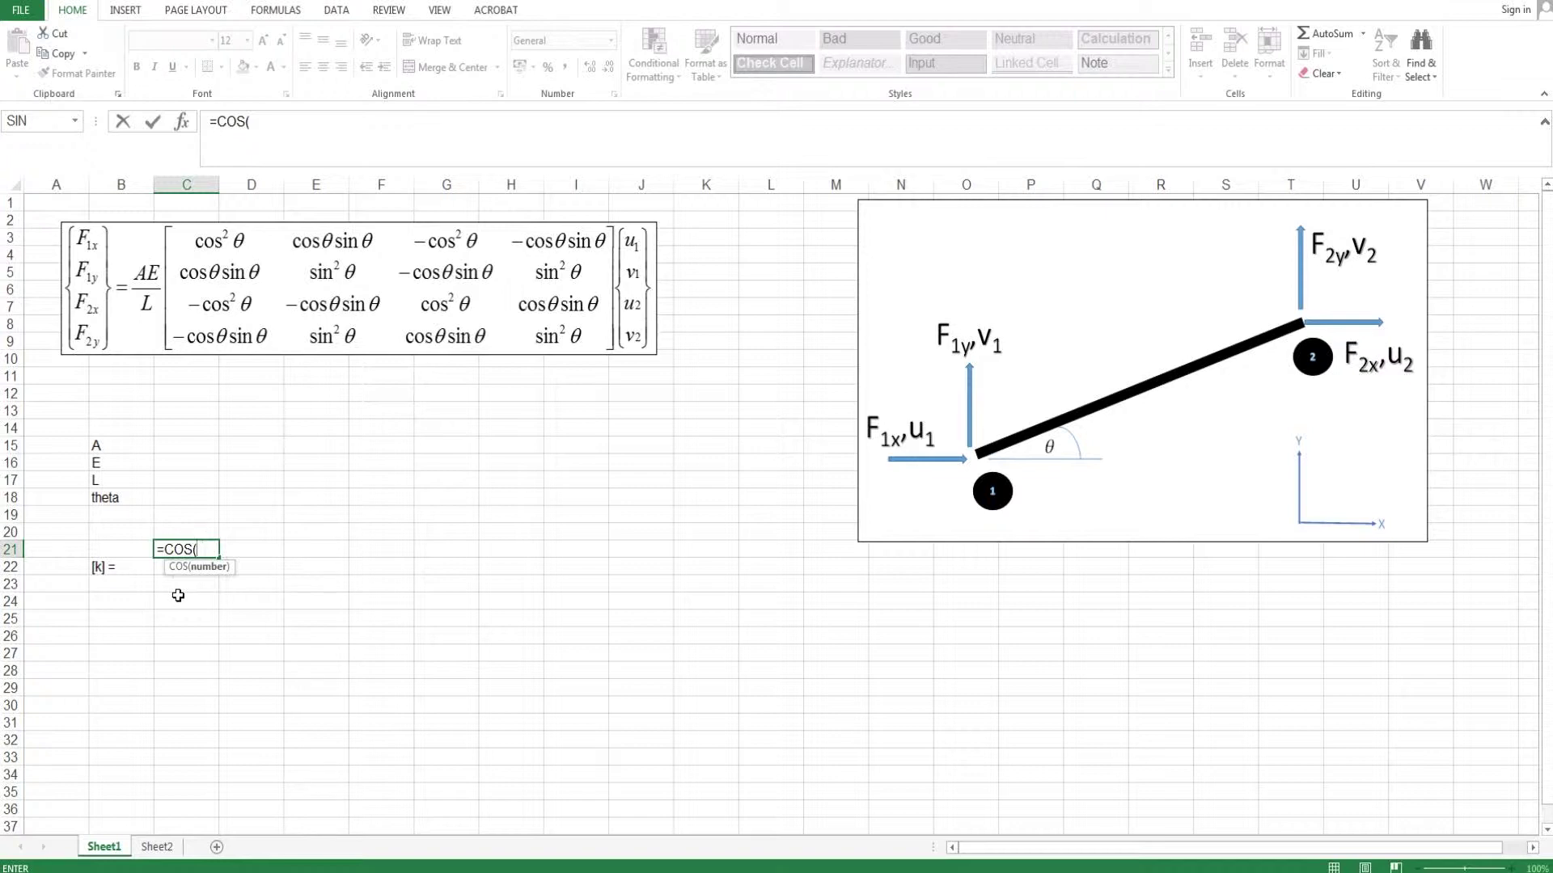
type("rad")
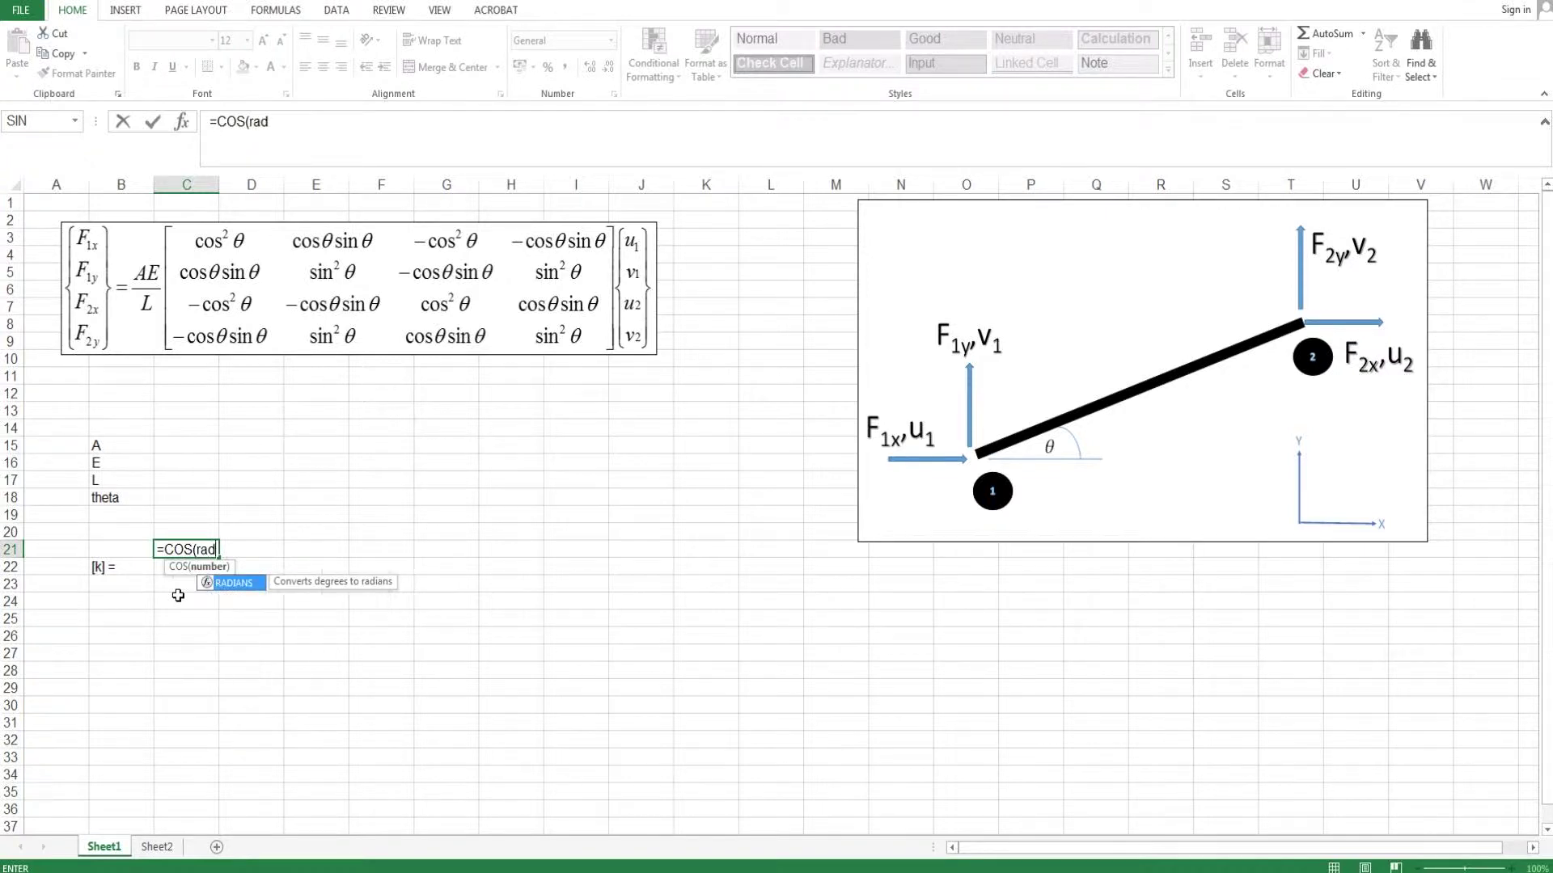
key("Tab")
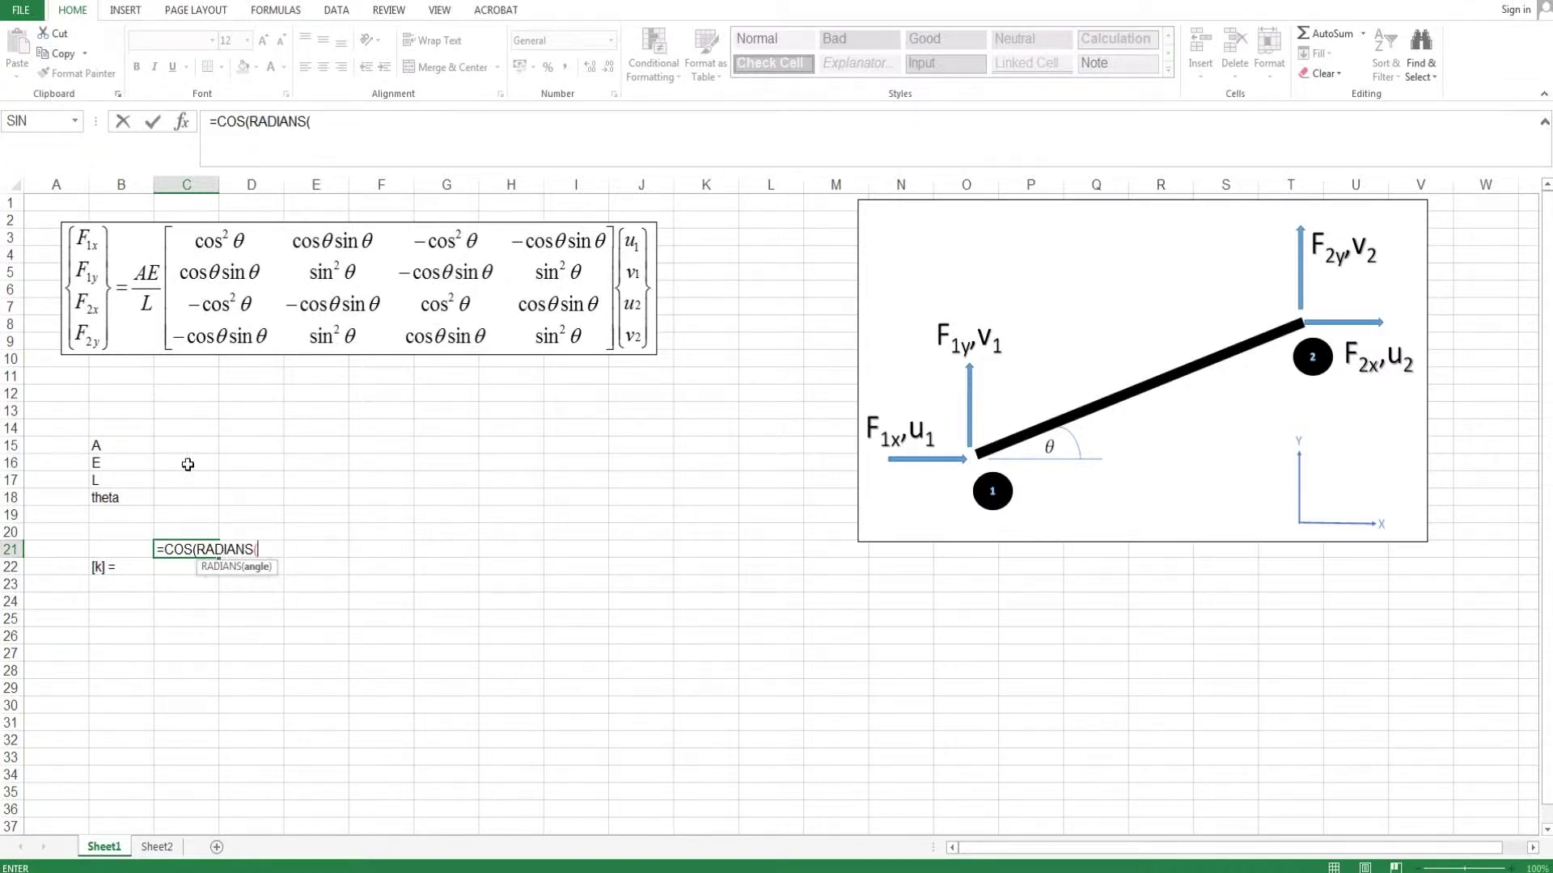
left_click(184, 498)
type("))")
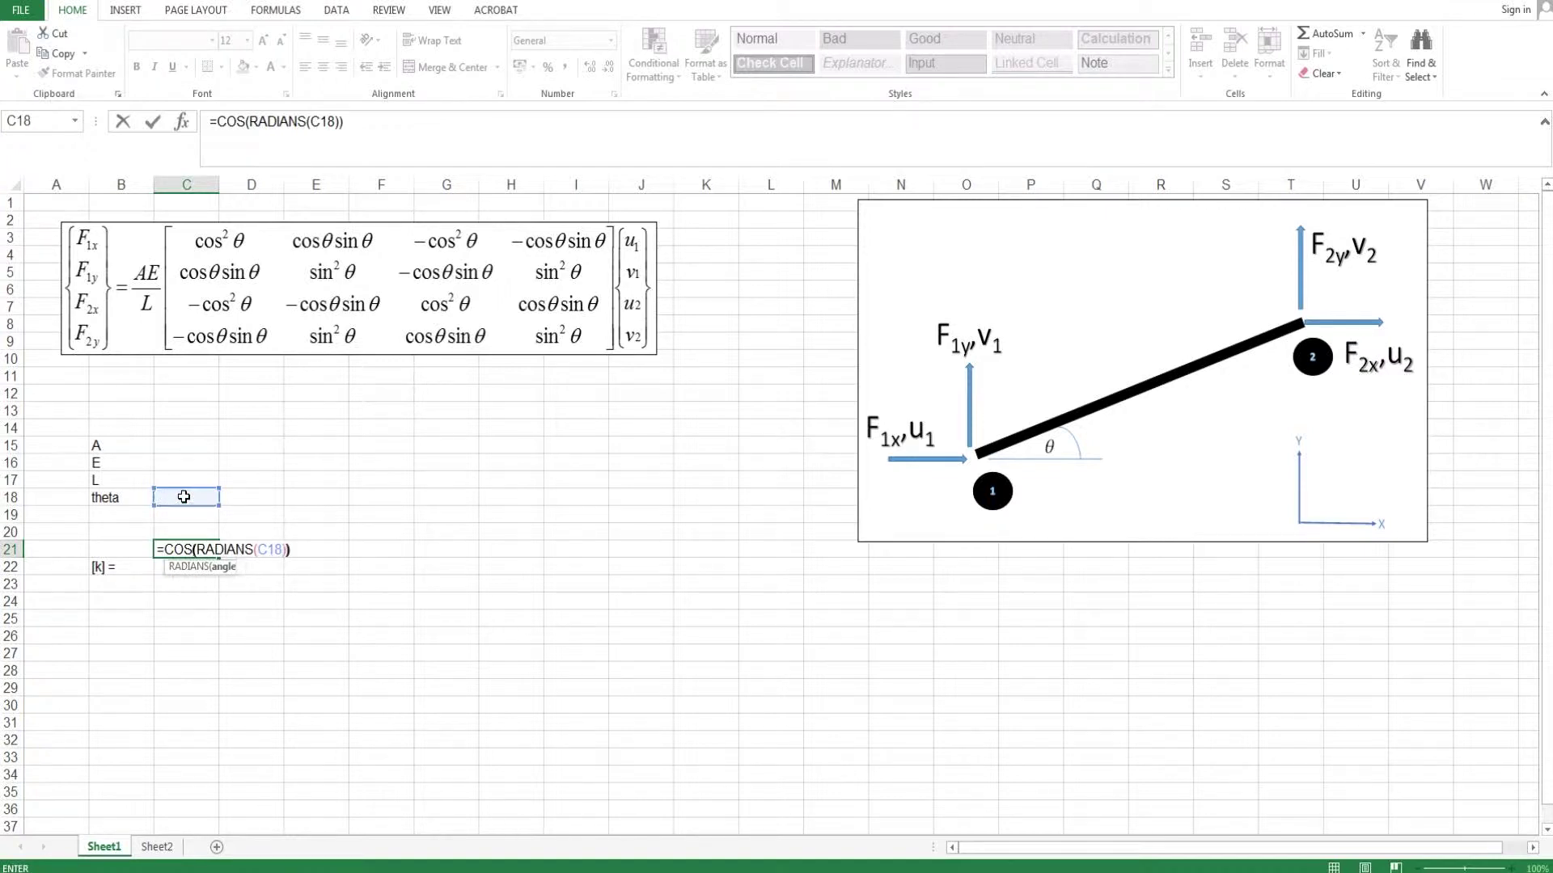
type("^2")
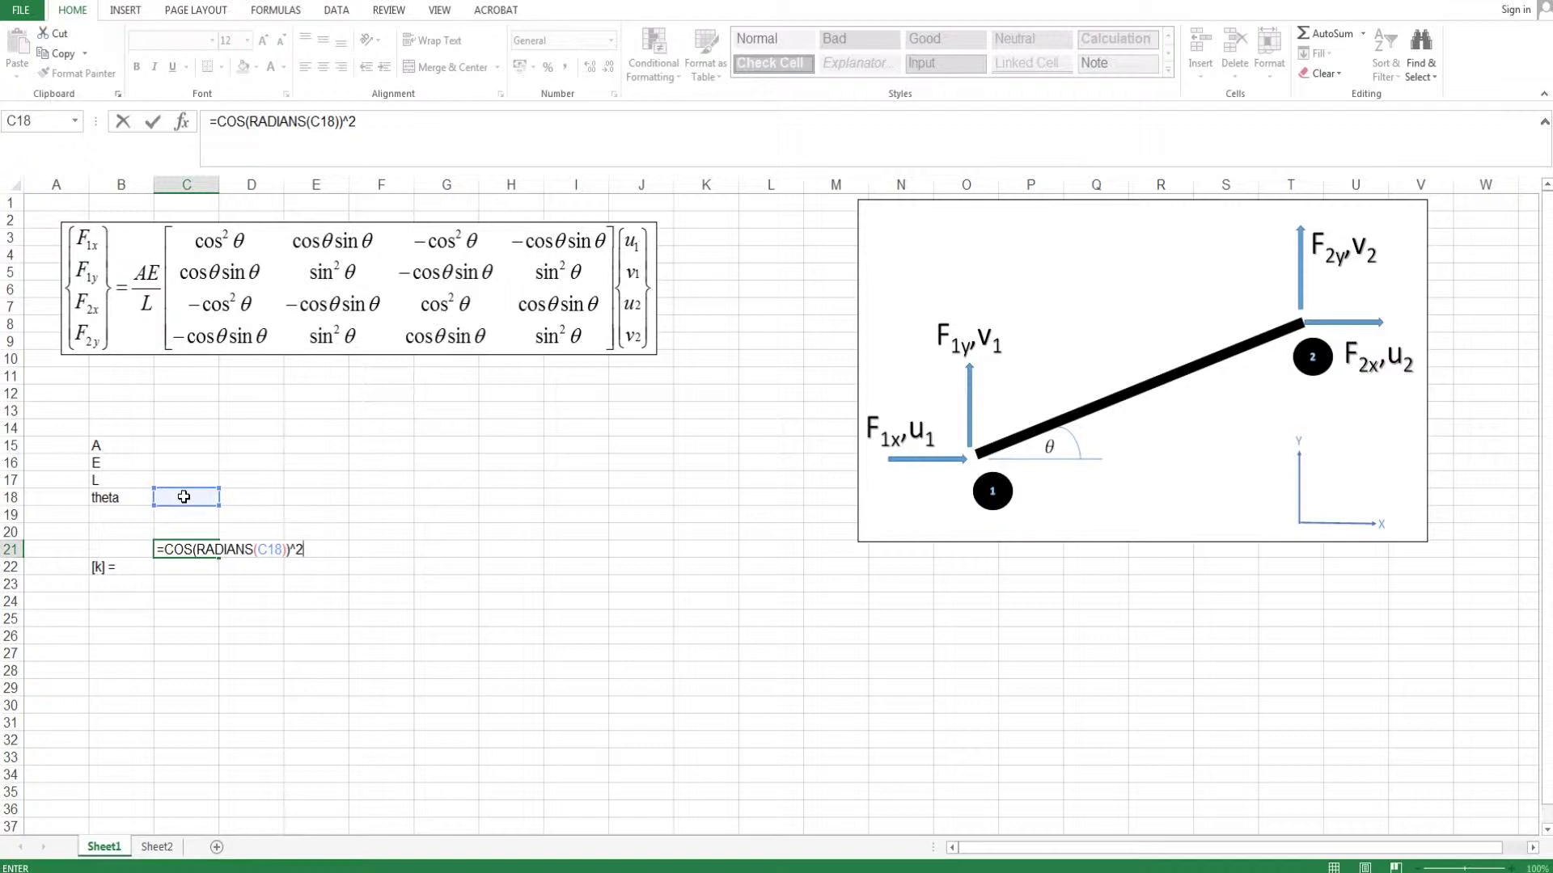
key("ctrl+Return")
key("Tab")
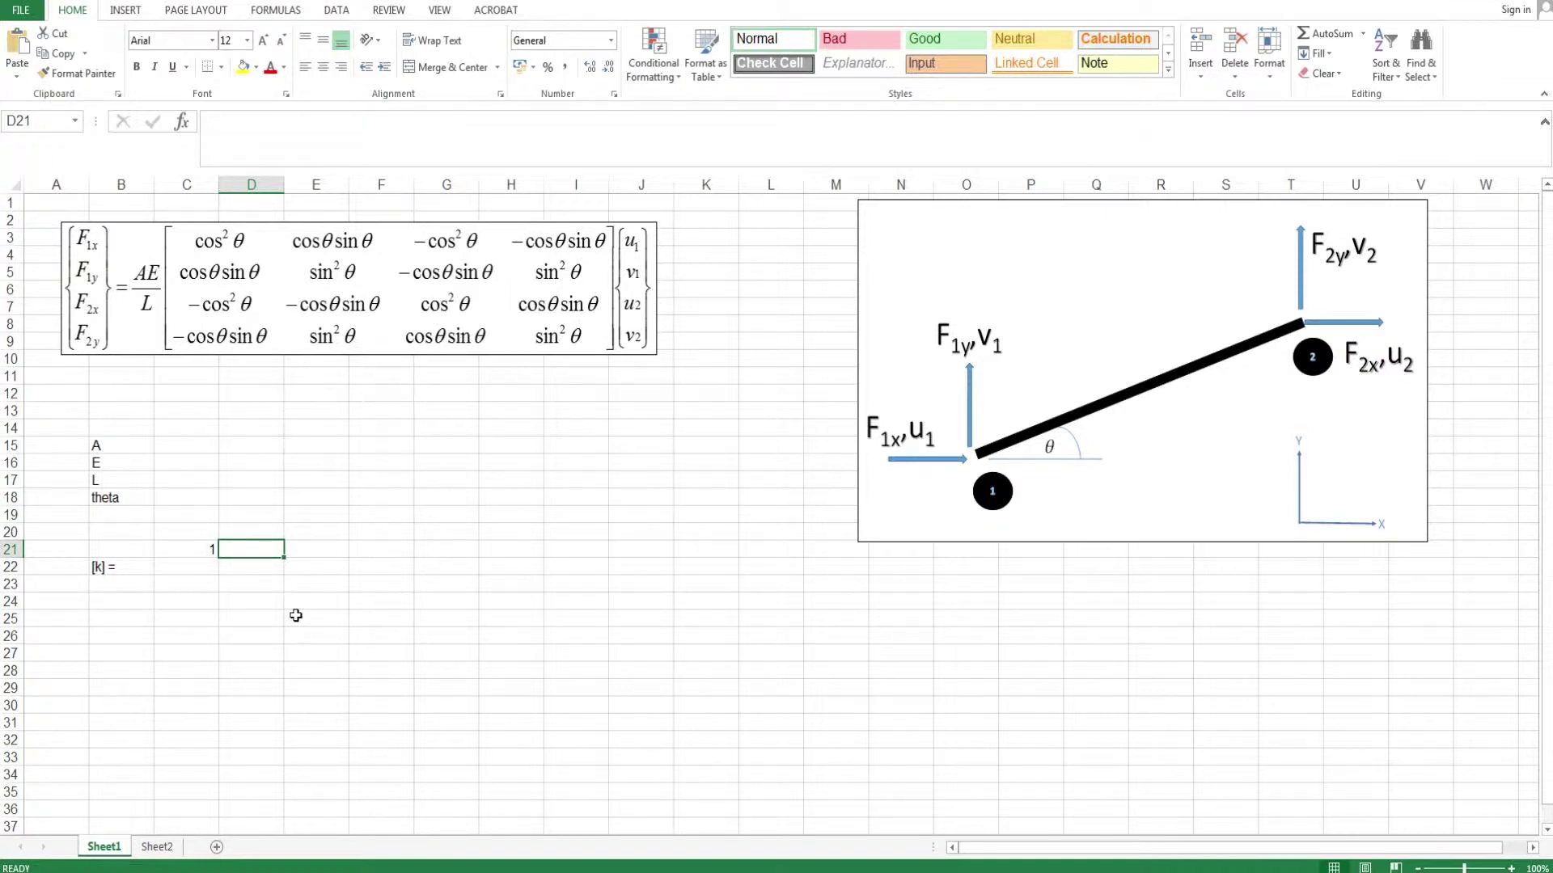
Enter =COS(RADIANS(C18))*SIN(RADIANS(C18)) in D21 as the cosine-sine term
type("=cos")
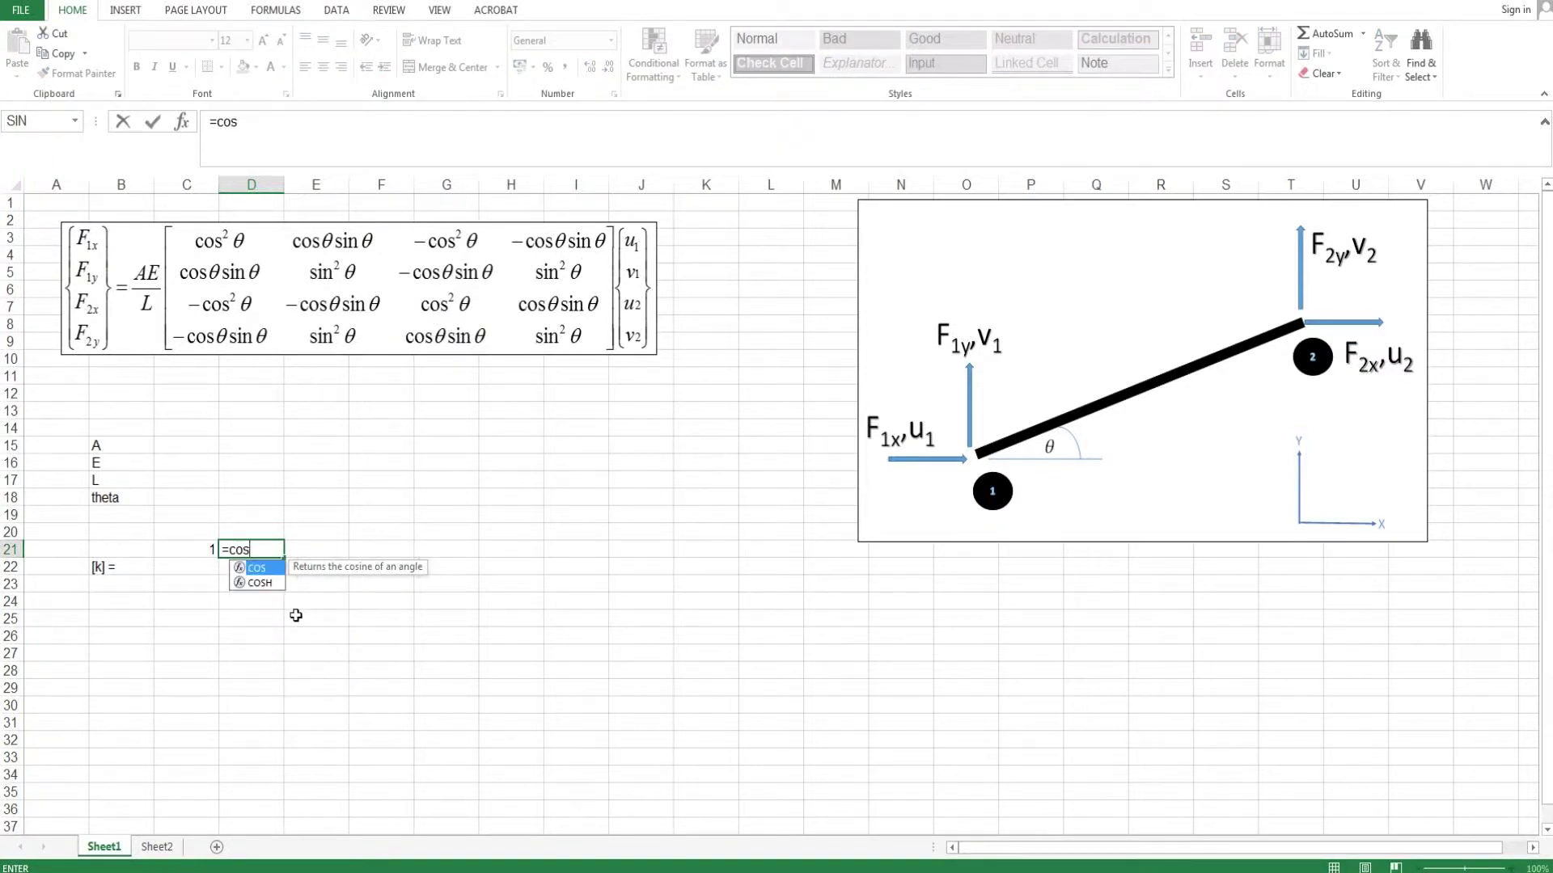
type("(ra")
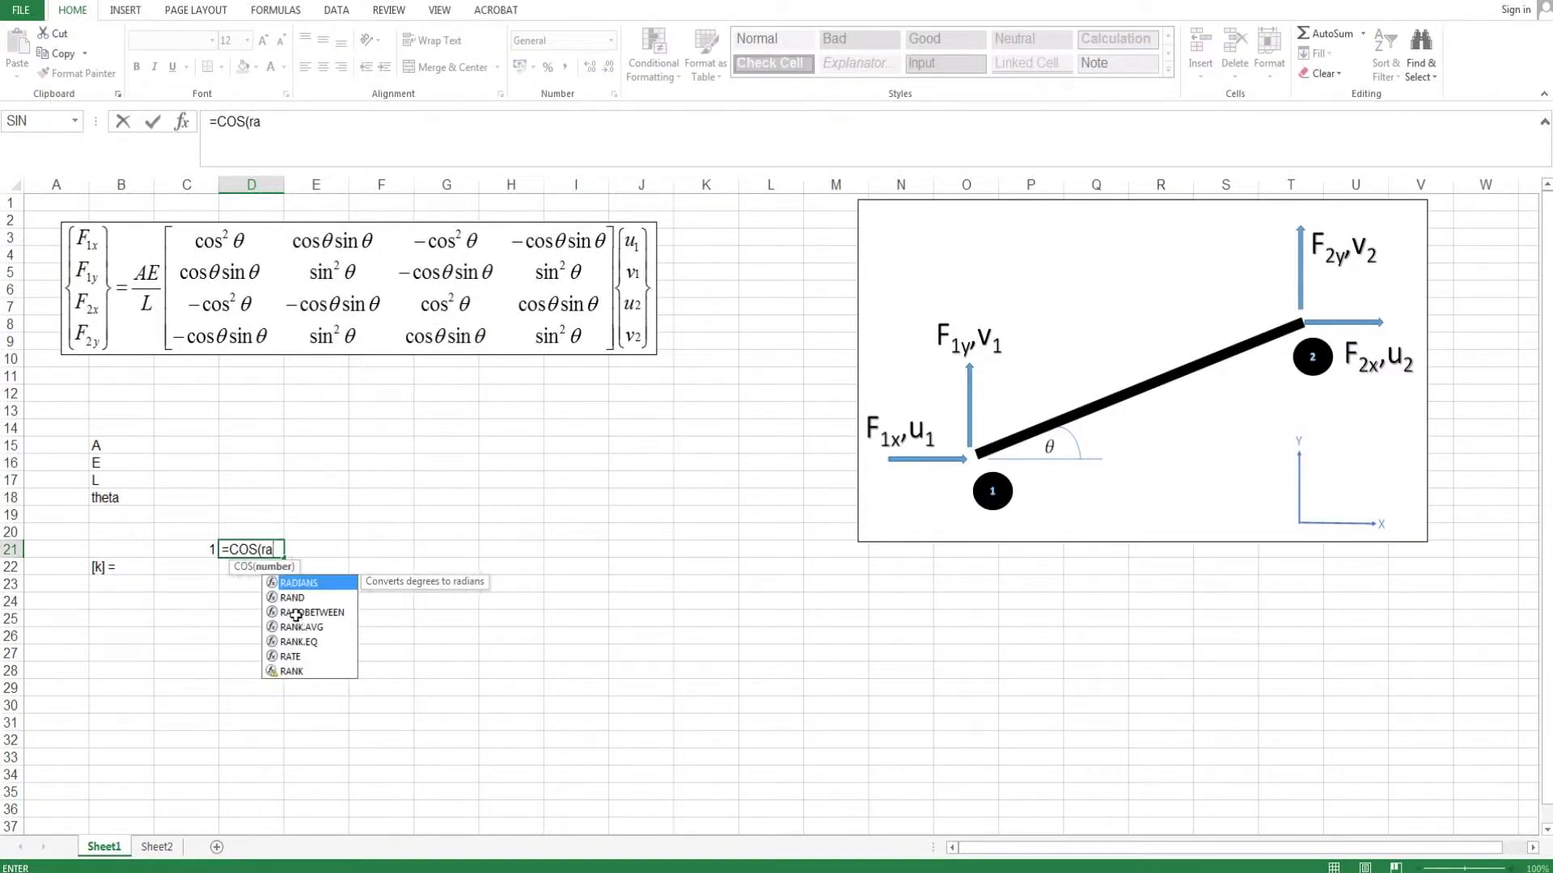
key("Tab")
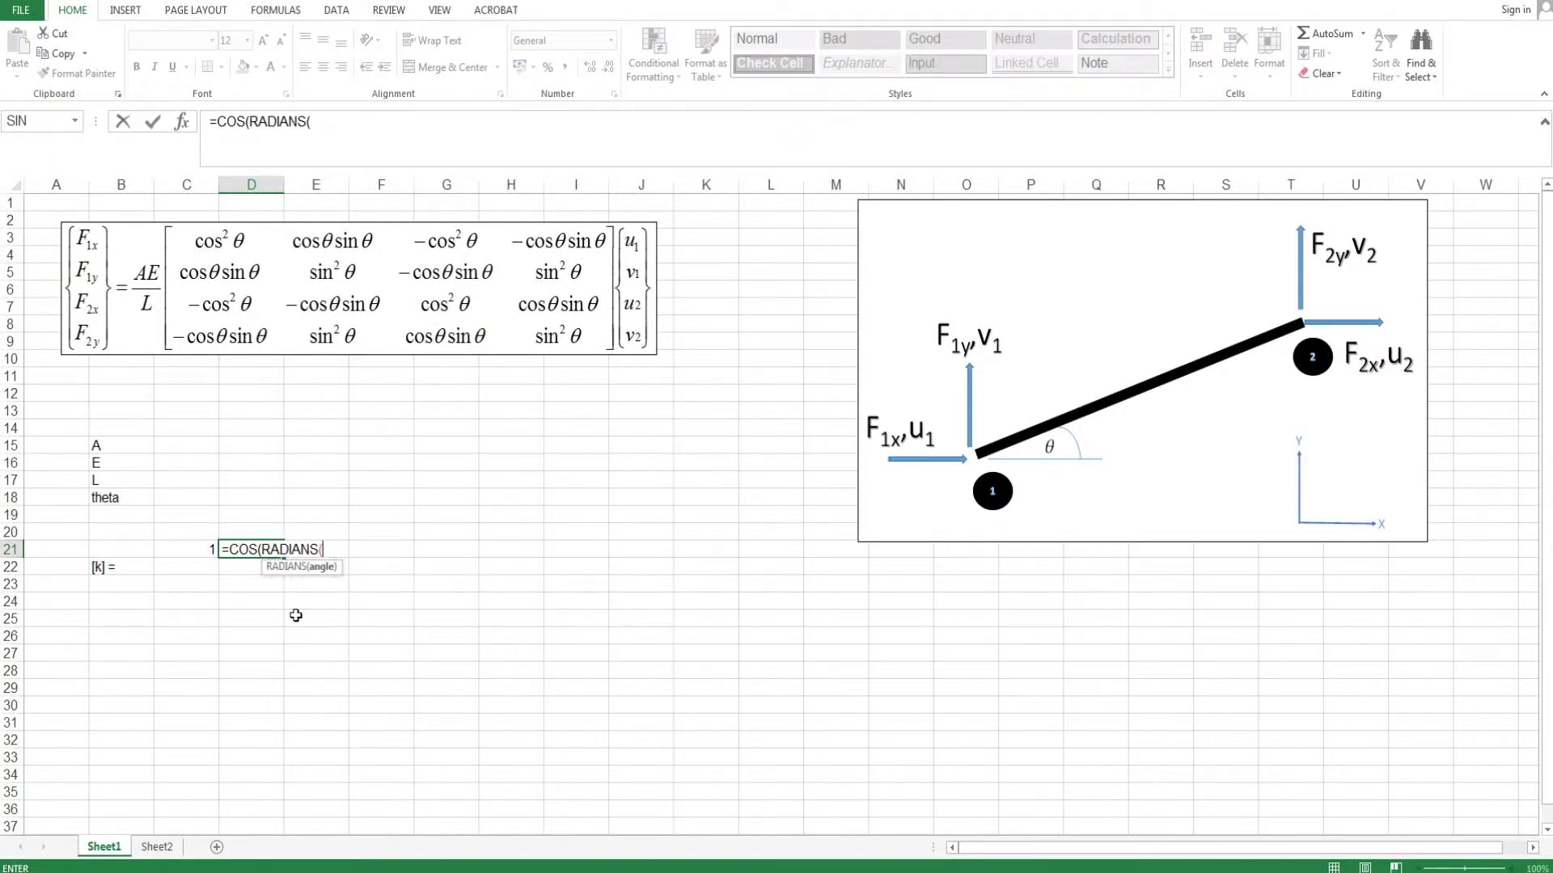
left_click(187, 495)
type(")")
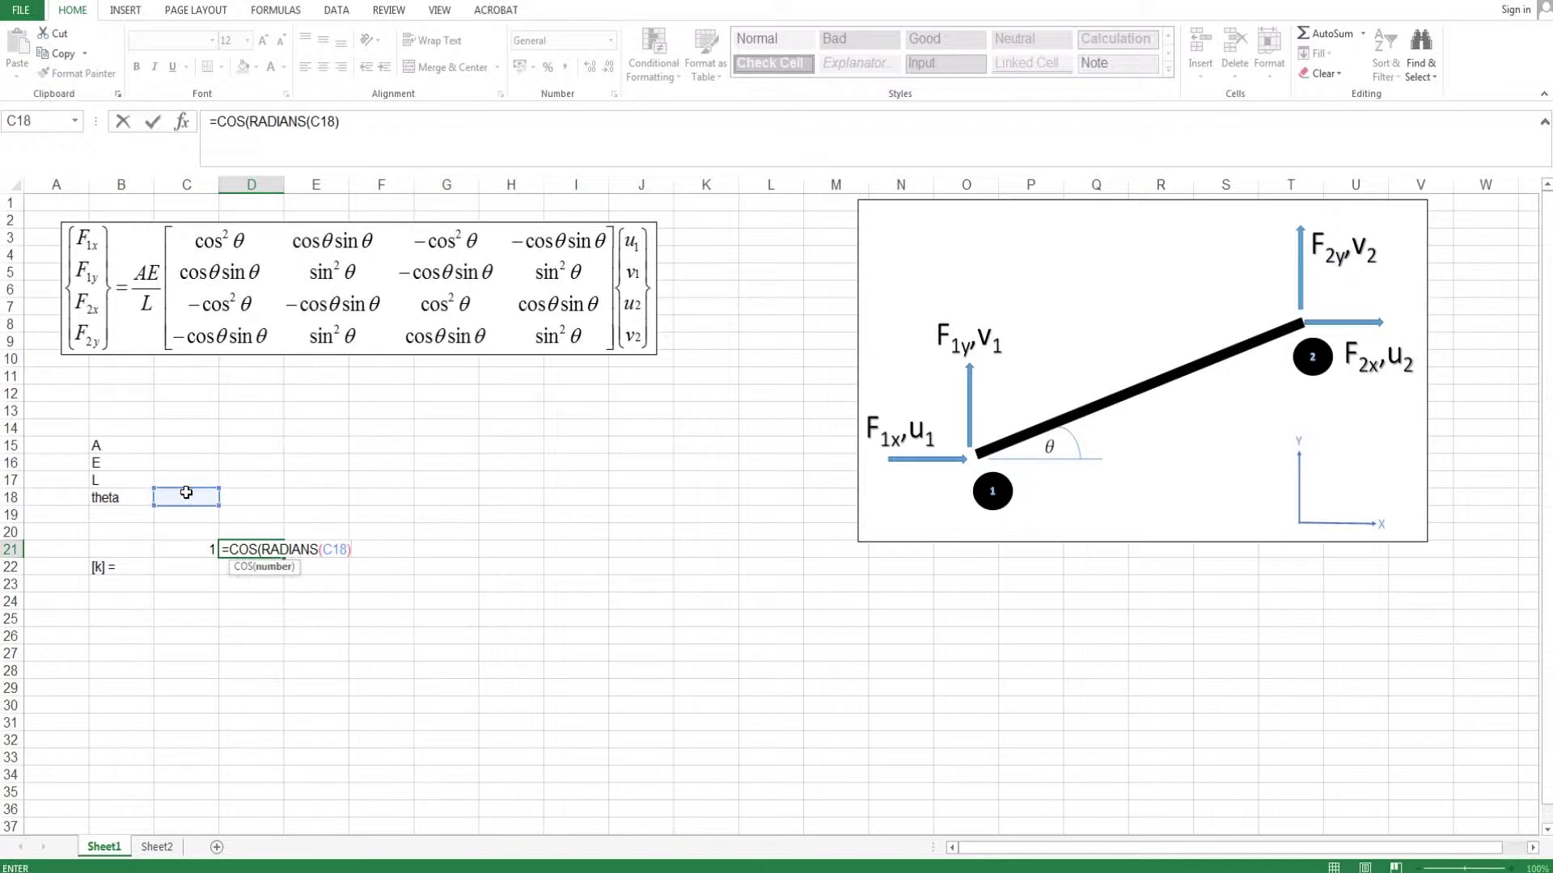
type(")*sin")
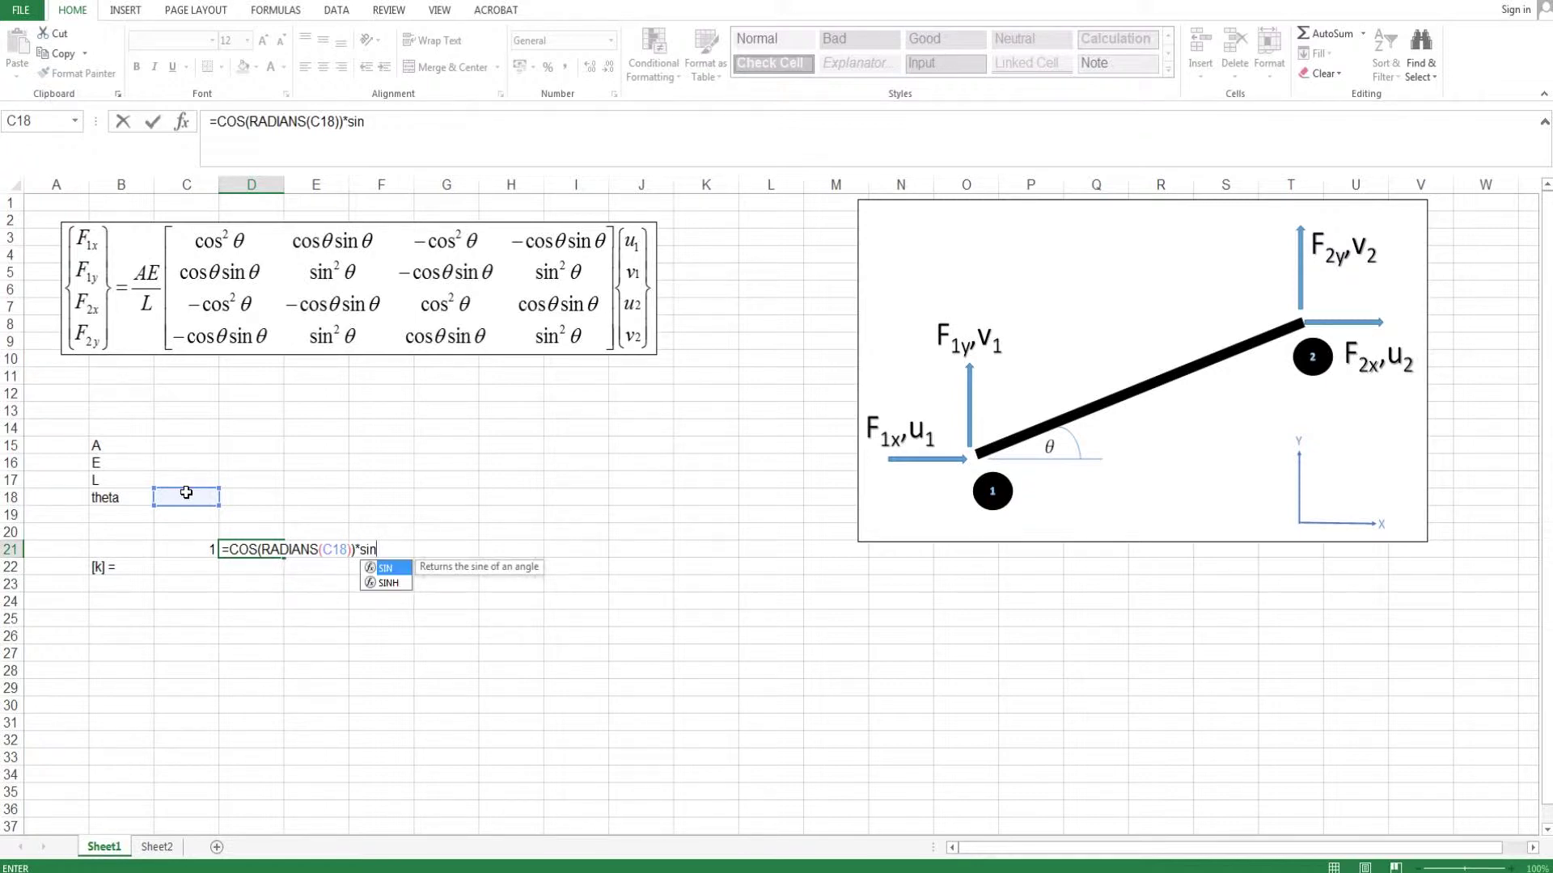
key("Tab")
type("rad")
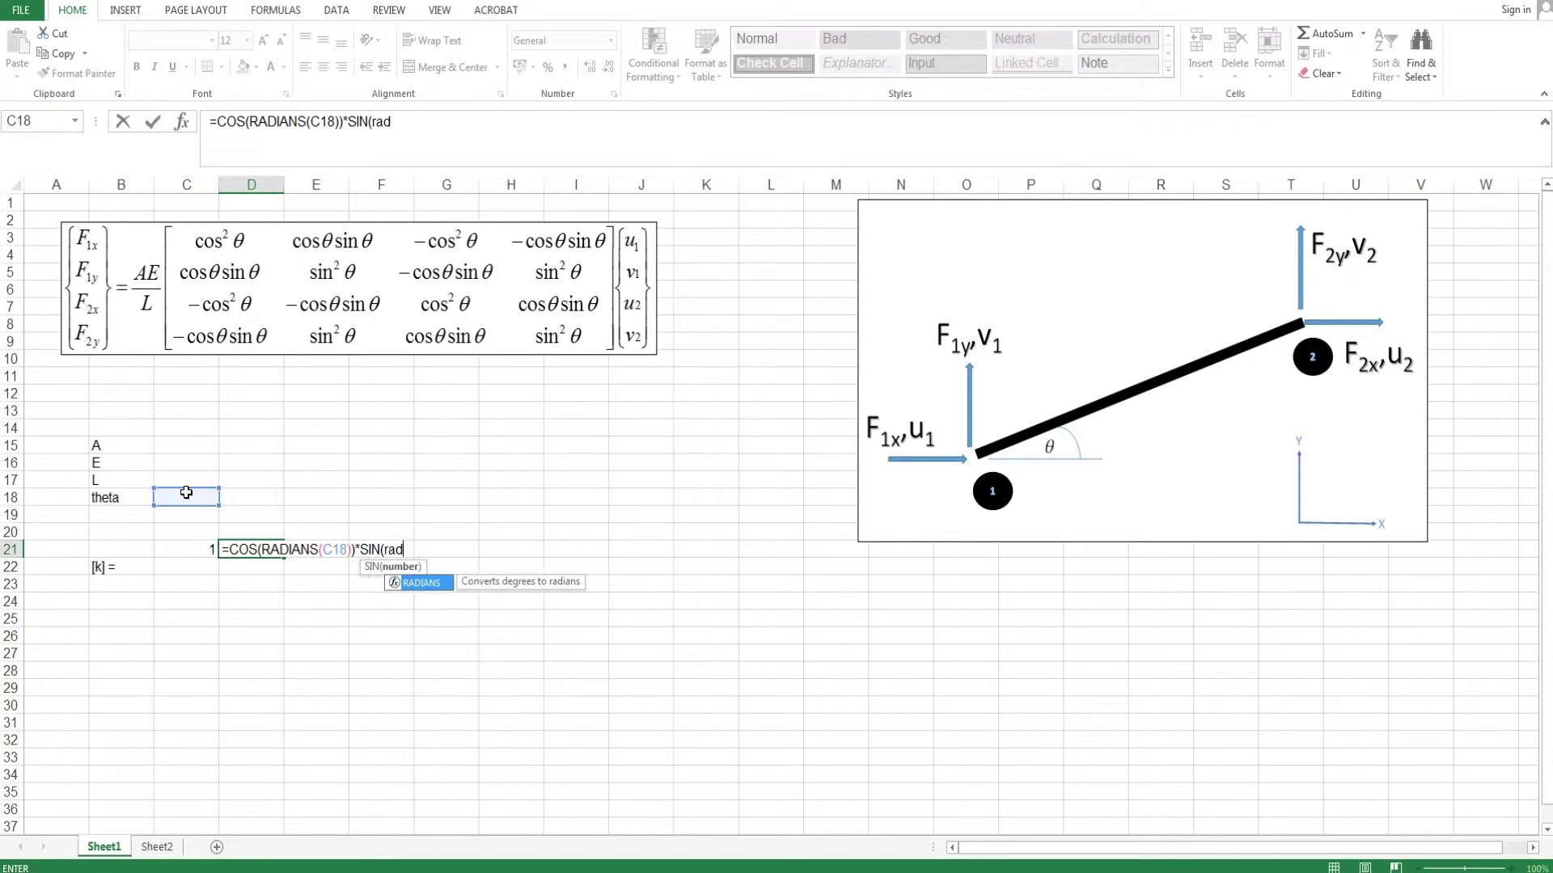
key("Tab")
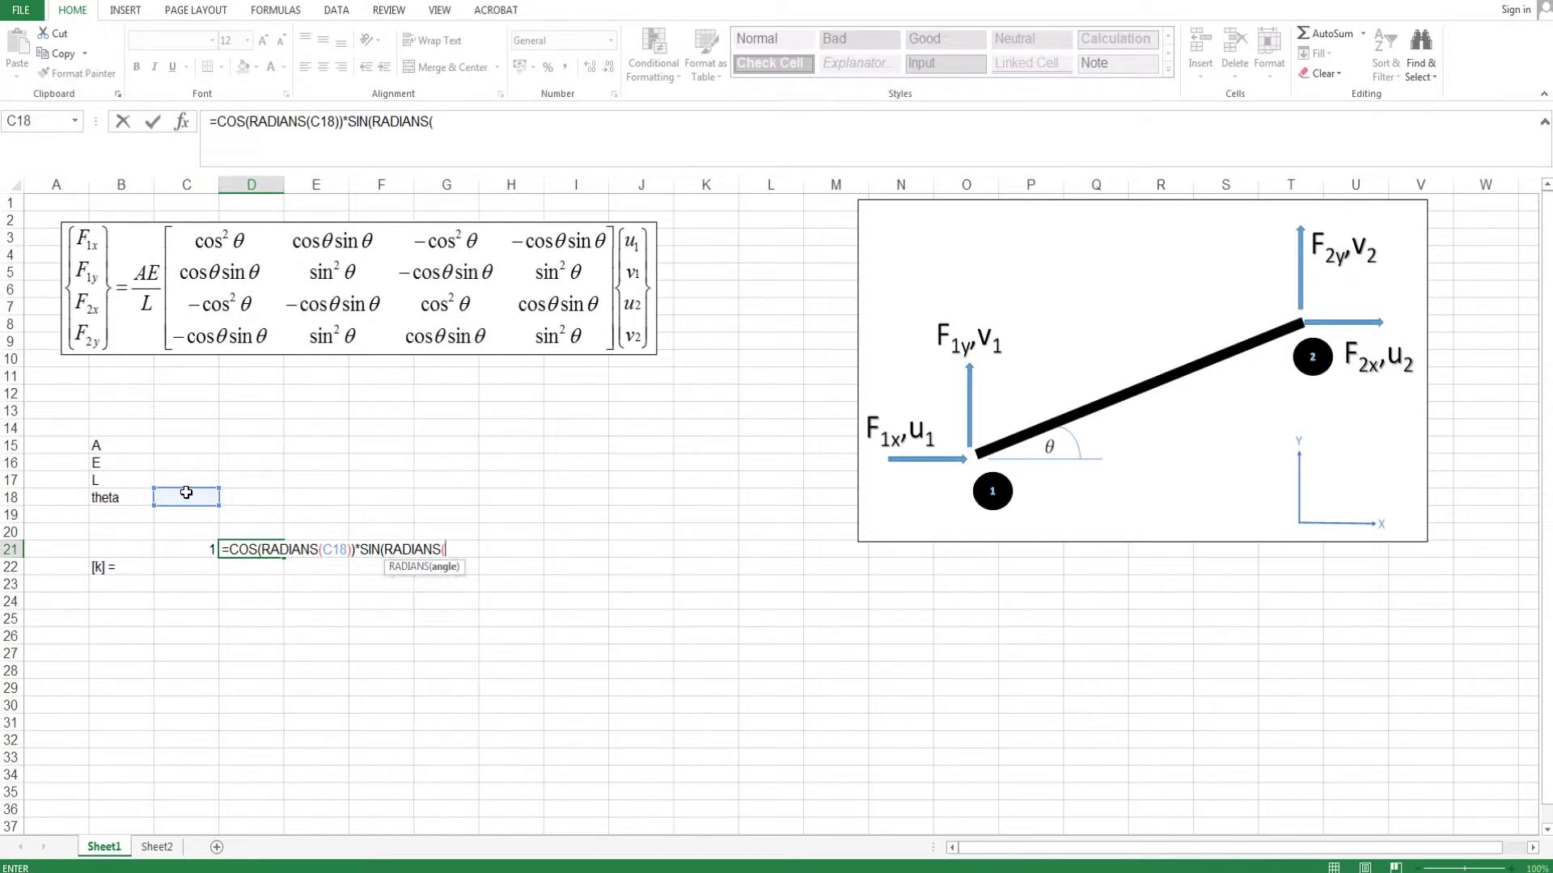
left_click(186, 493)
type("))")
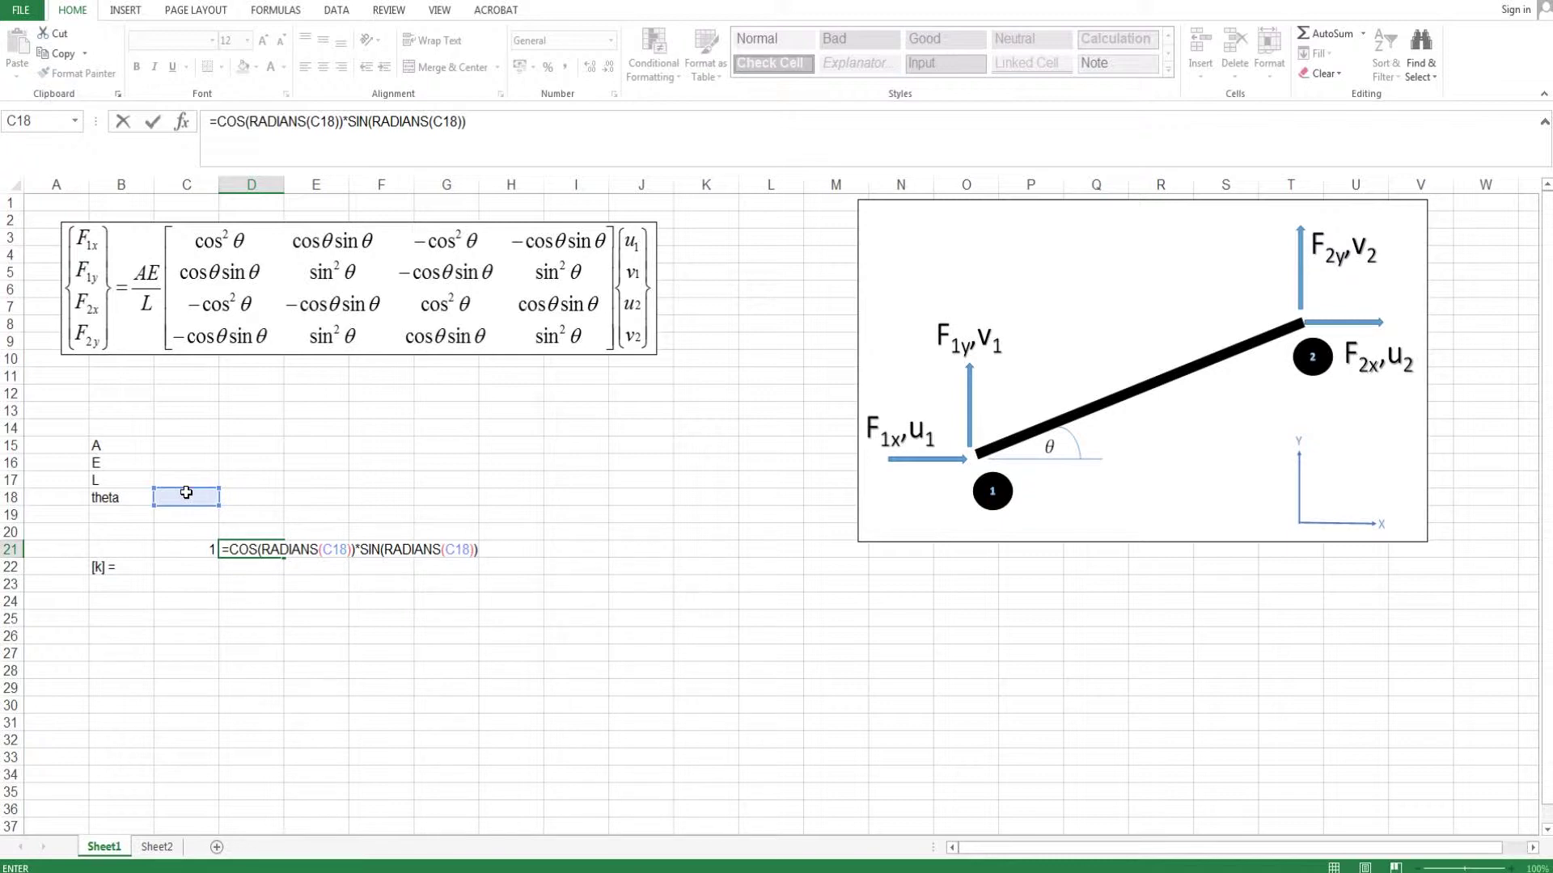
key("Tab")
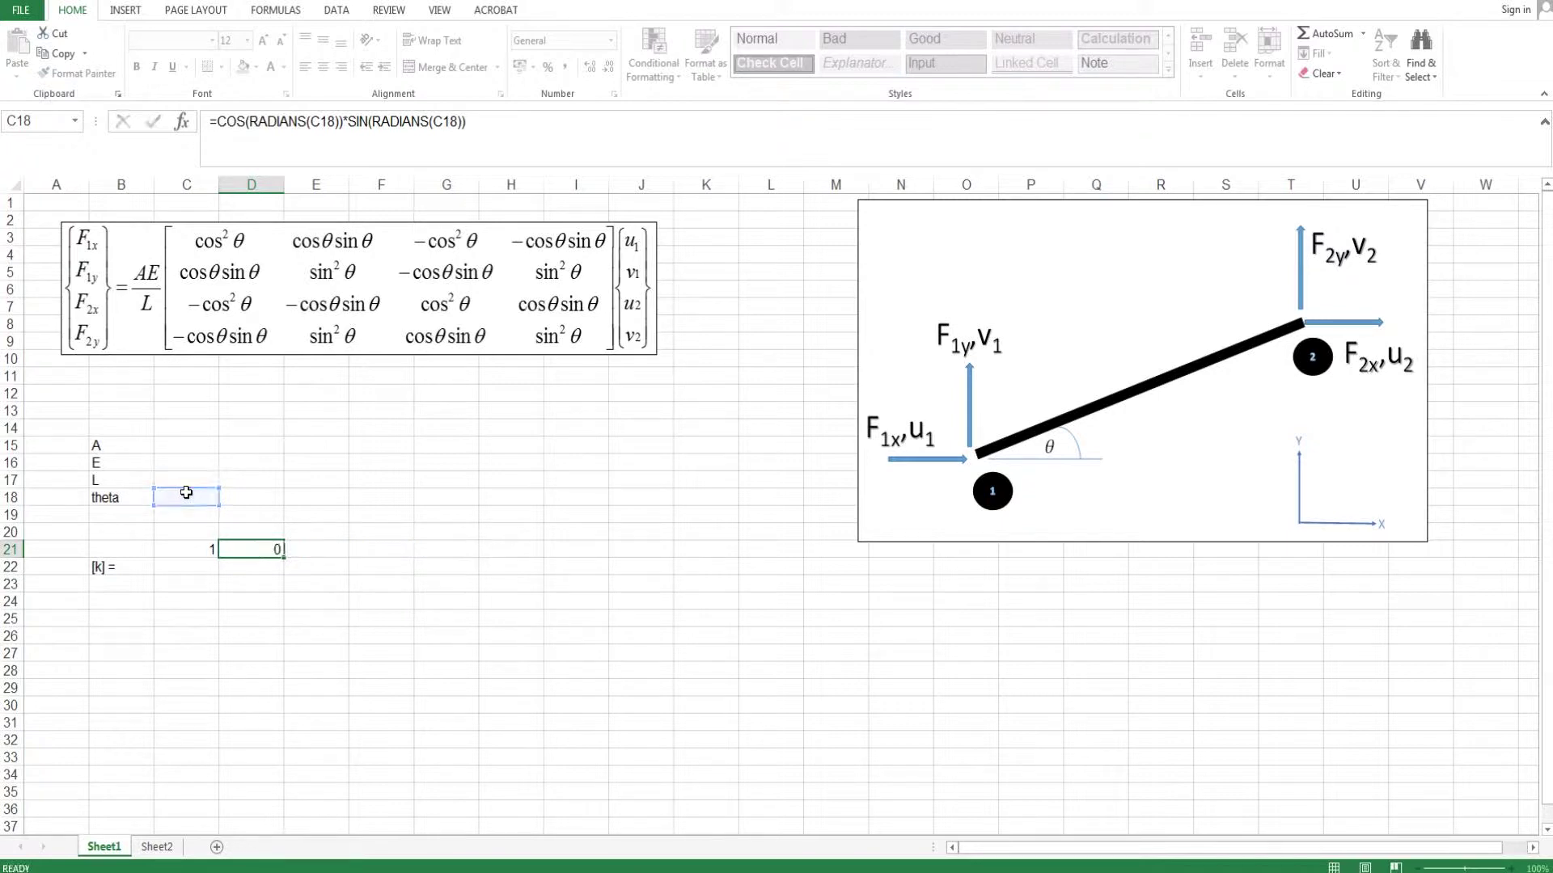
Enter =-COS(RADIANS(C18))^2 in E21 as the negative cosine-squared term
type("=")
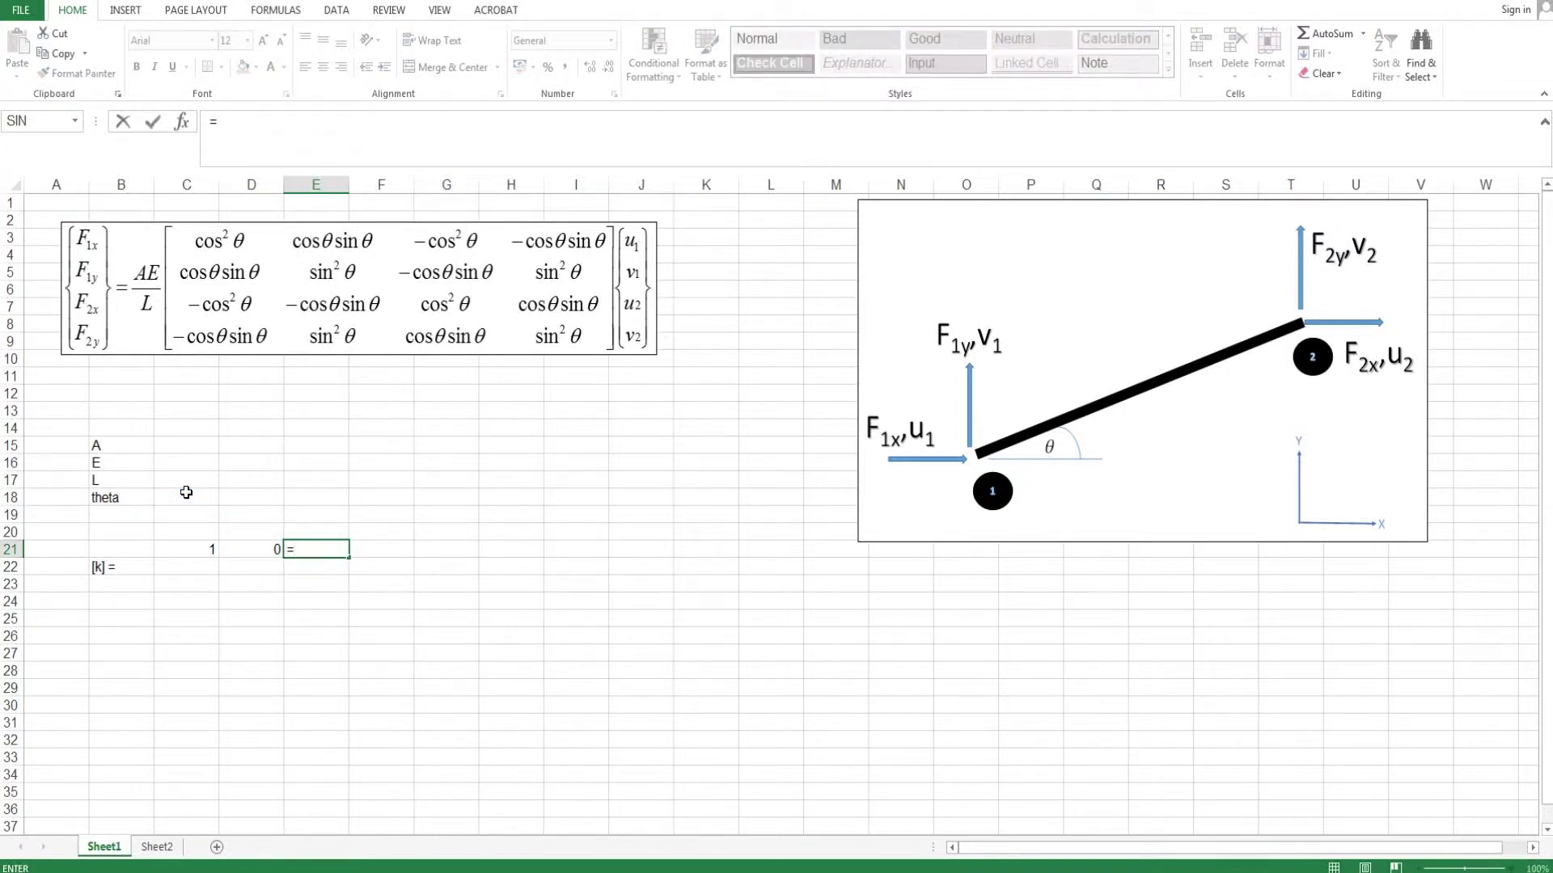
type("-cos")
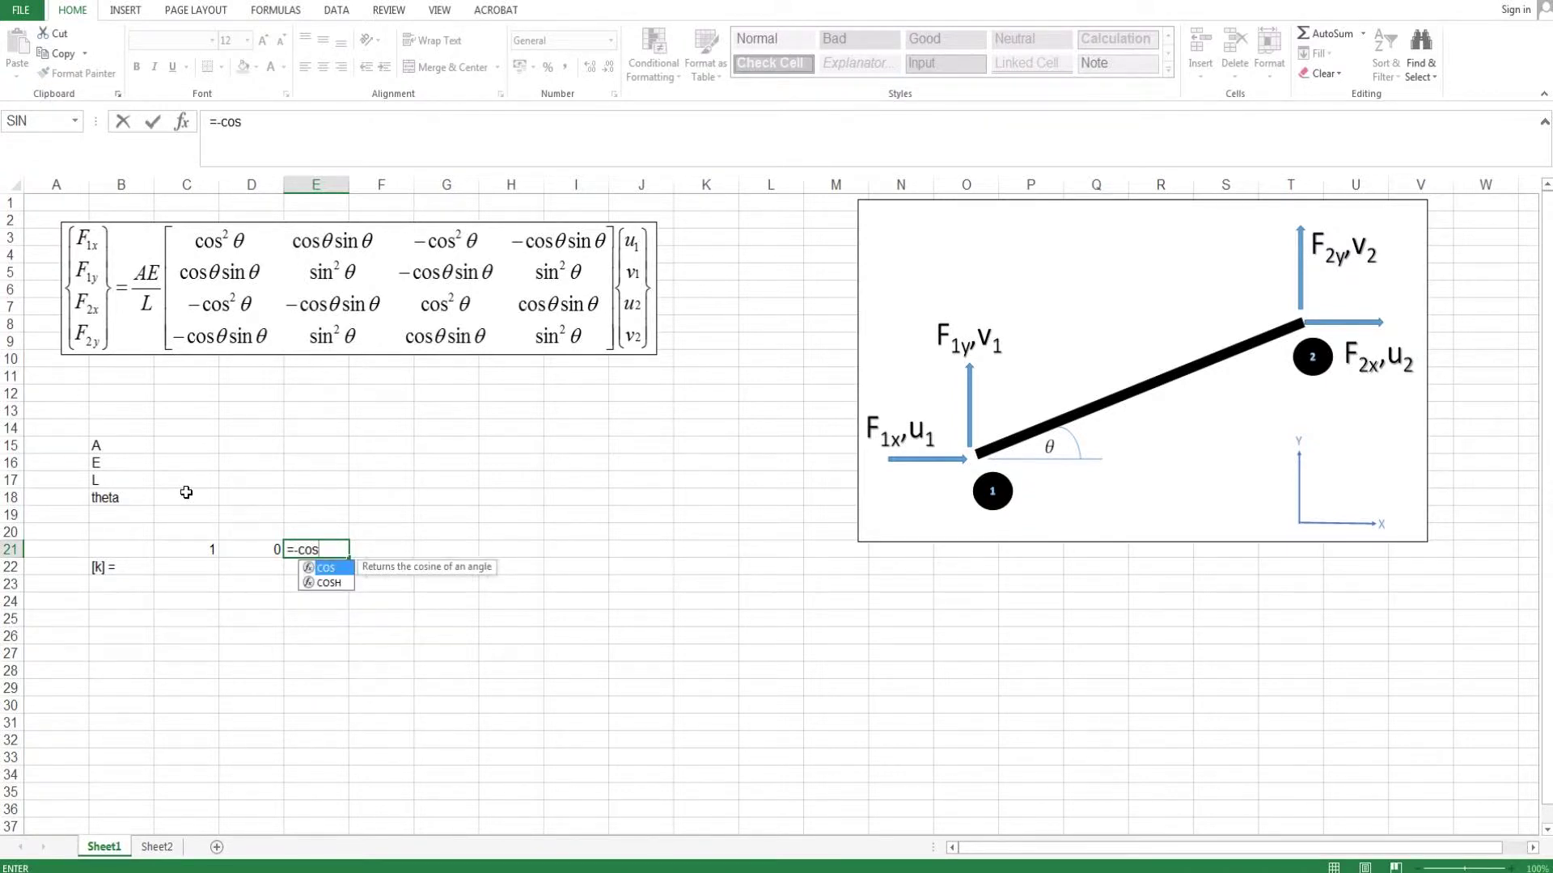
key("Tab")
type("ra")
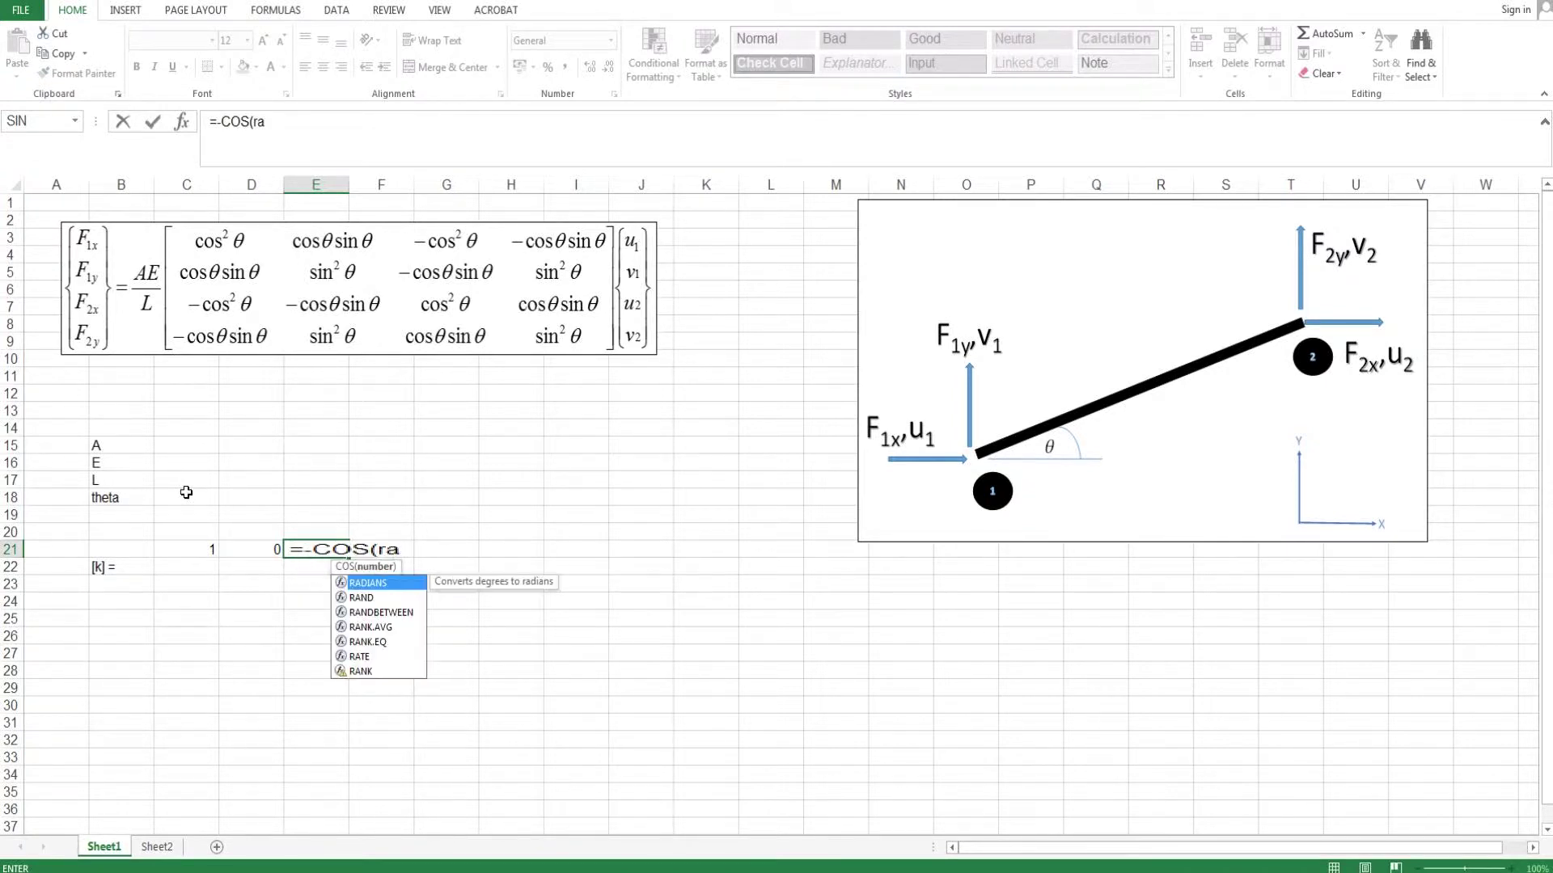
key("Tab")
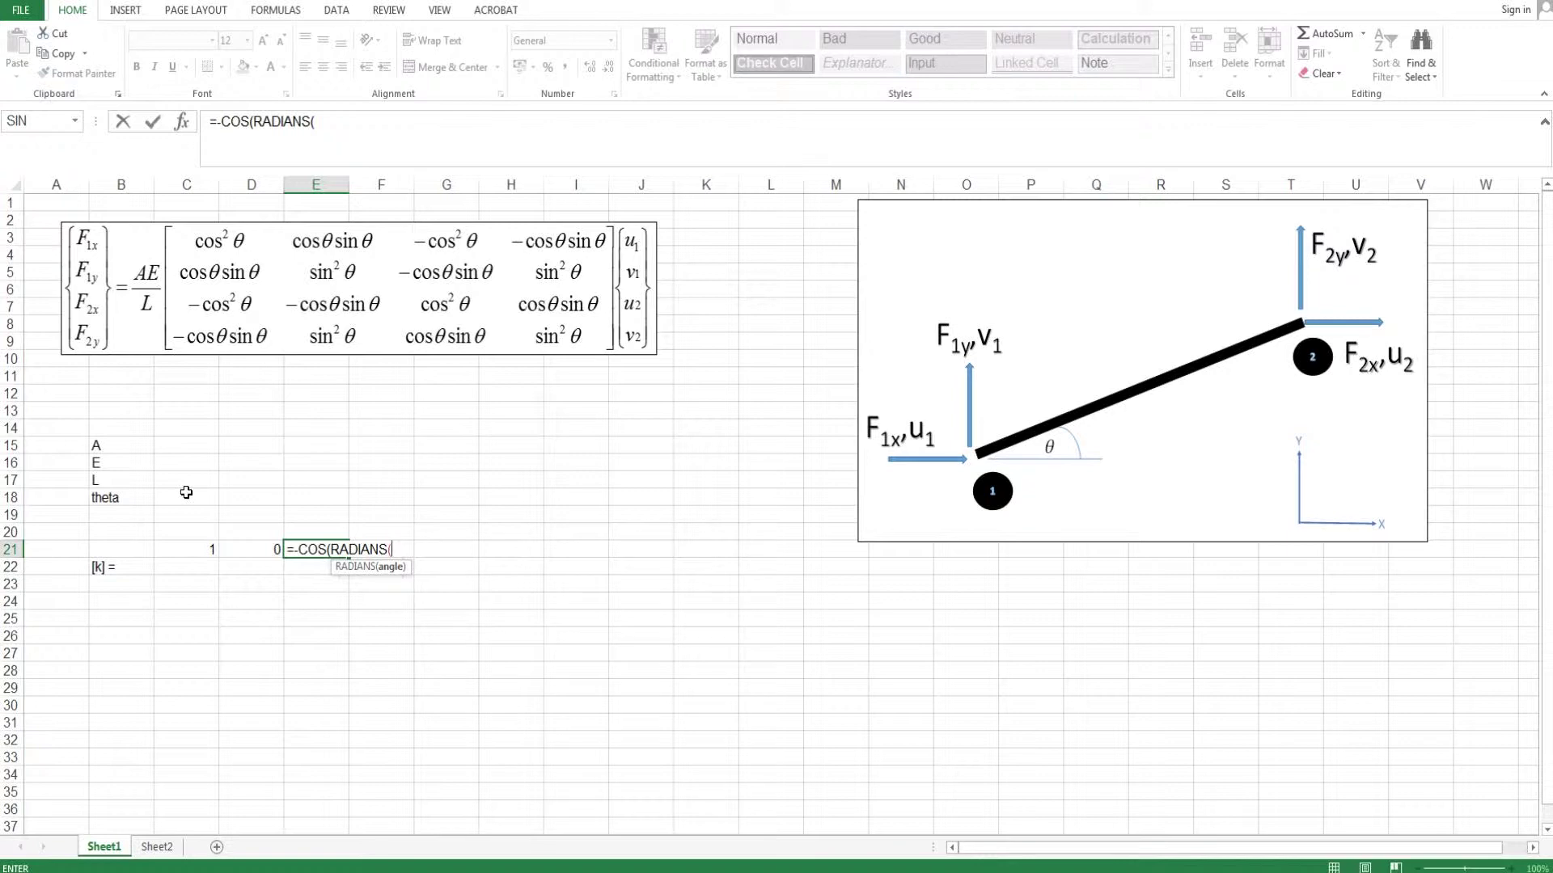
left_click(186, 492)
type(")")
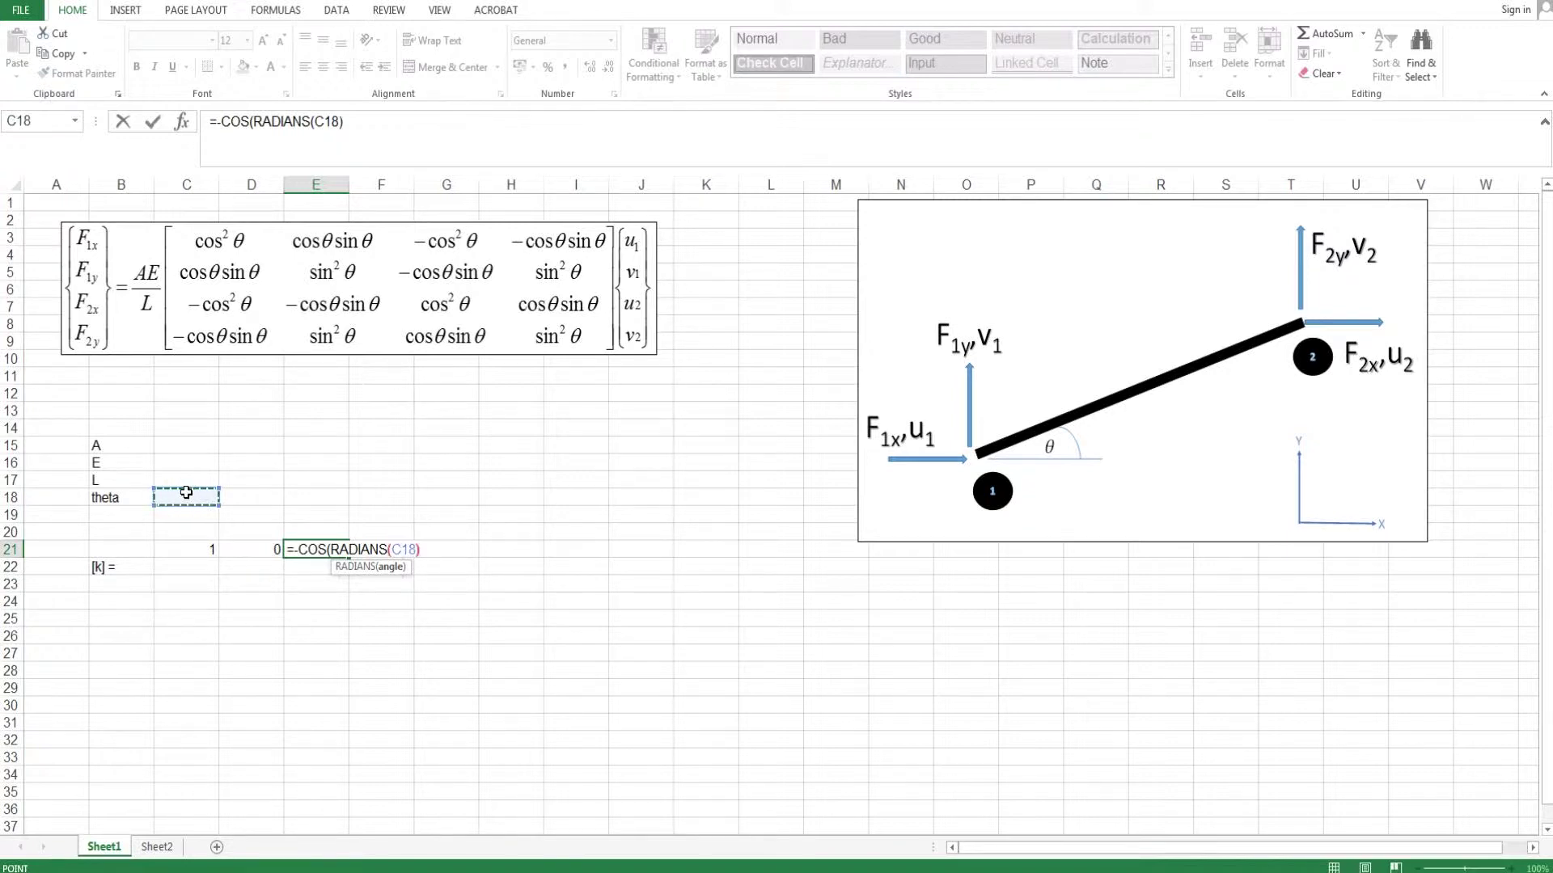
type(")^2")
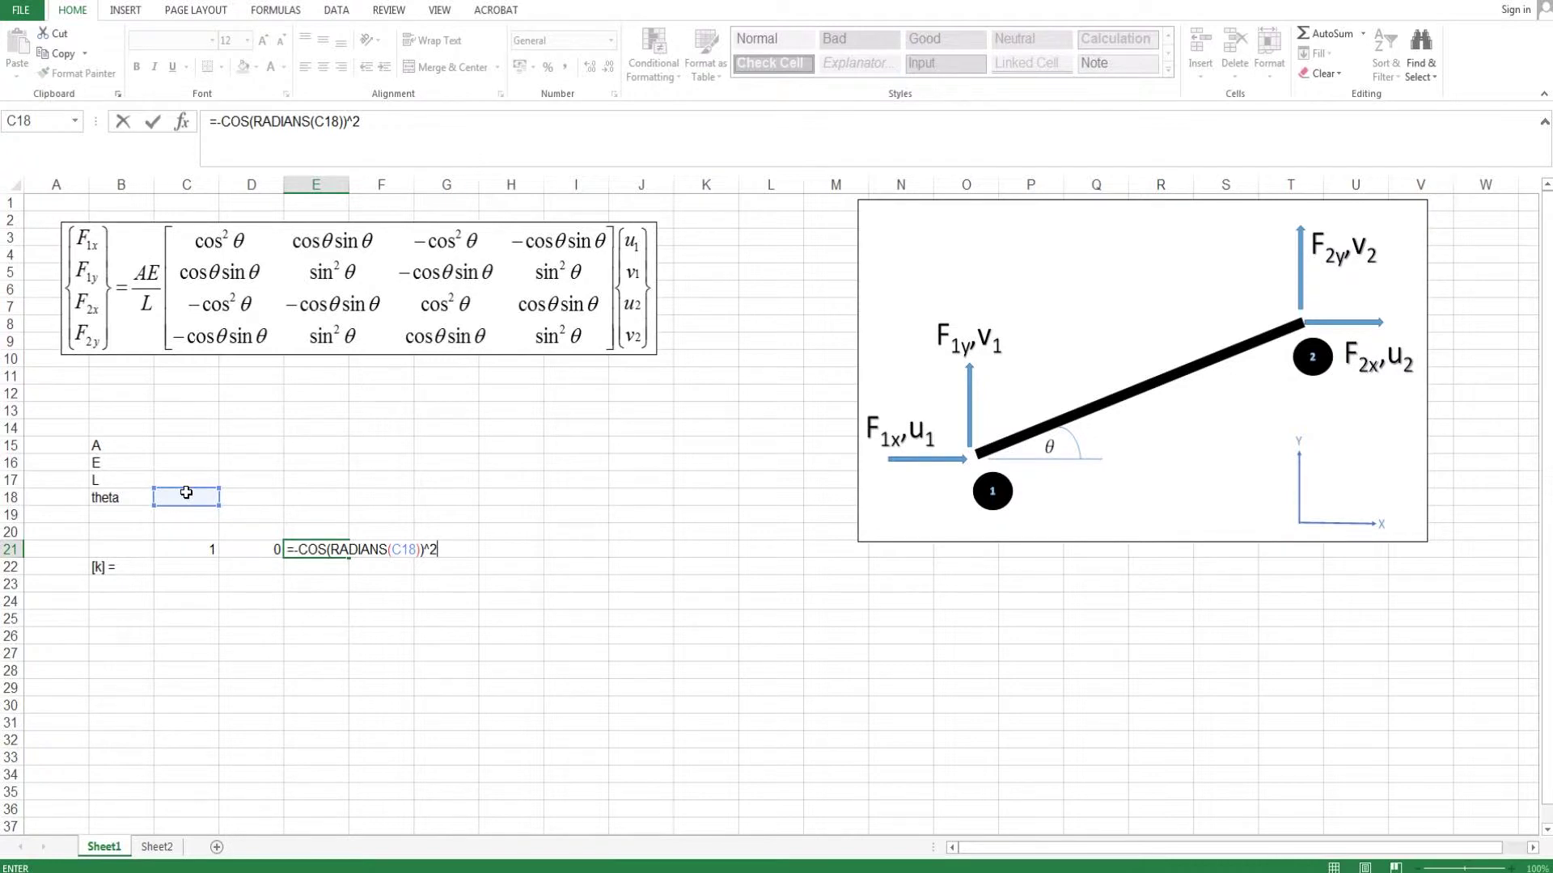
key("Tab")
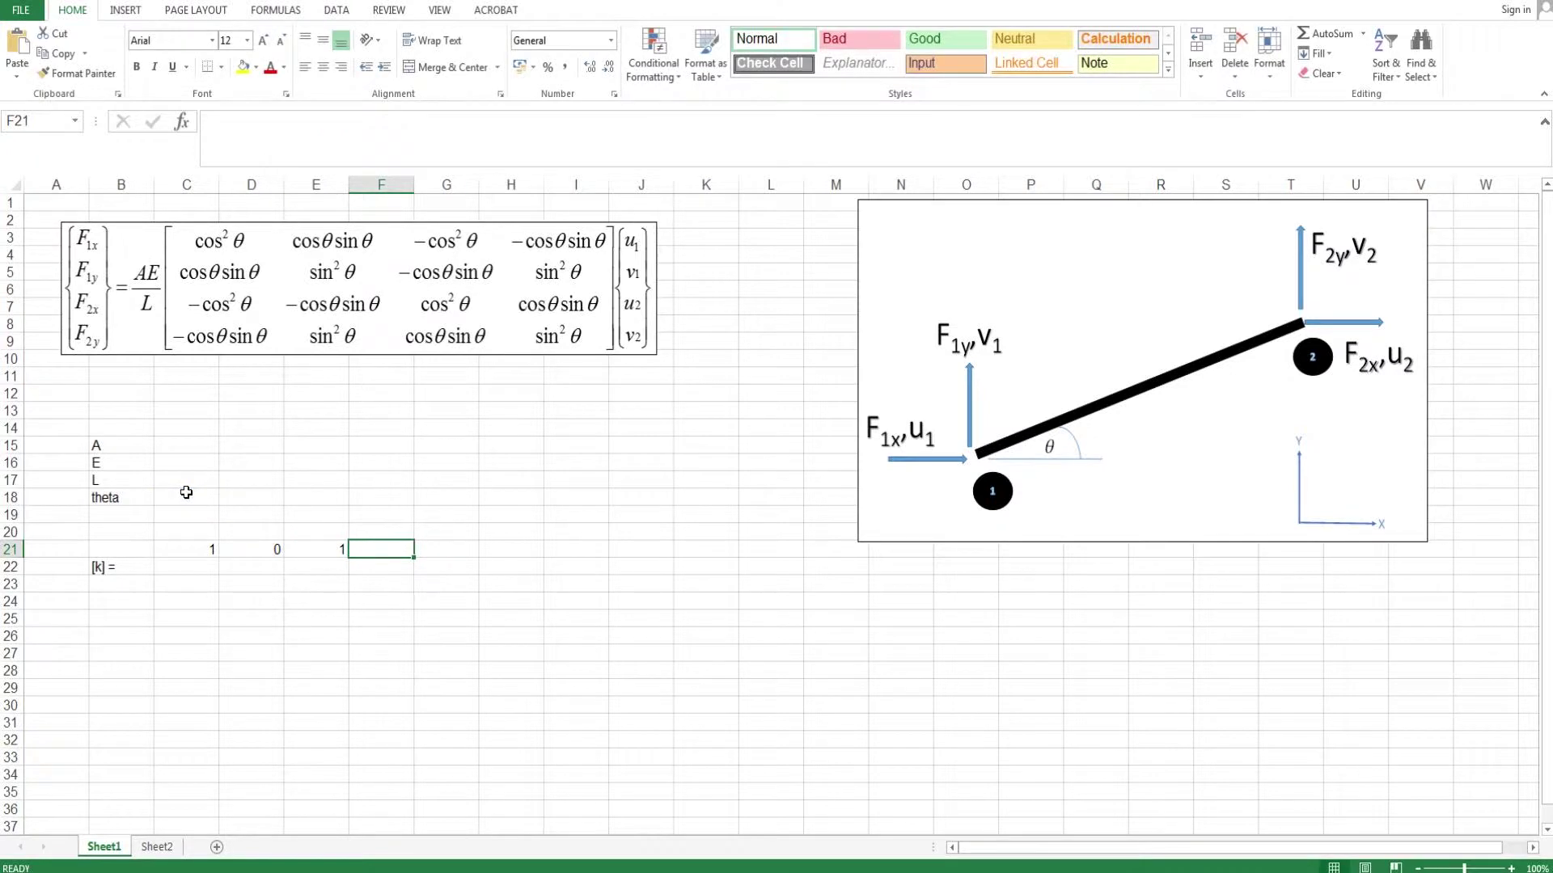
Set F21 to =-D21
type("=-")
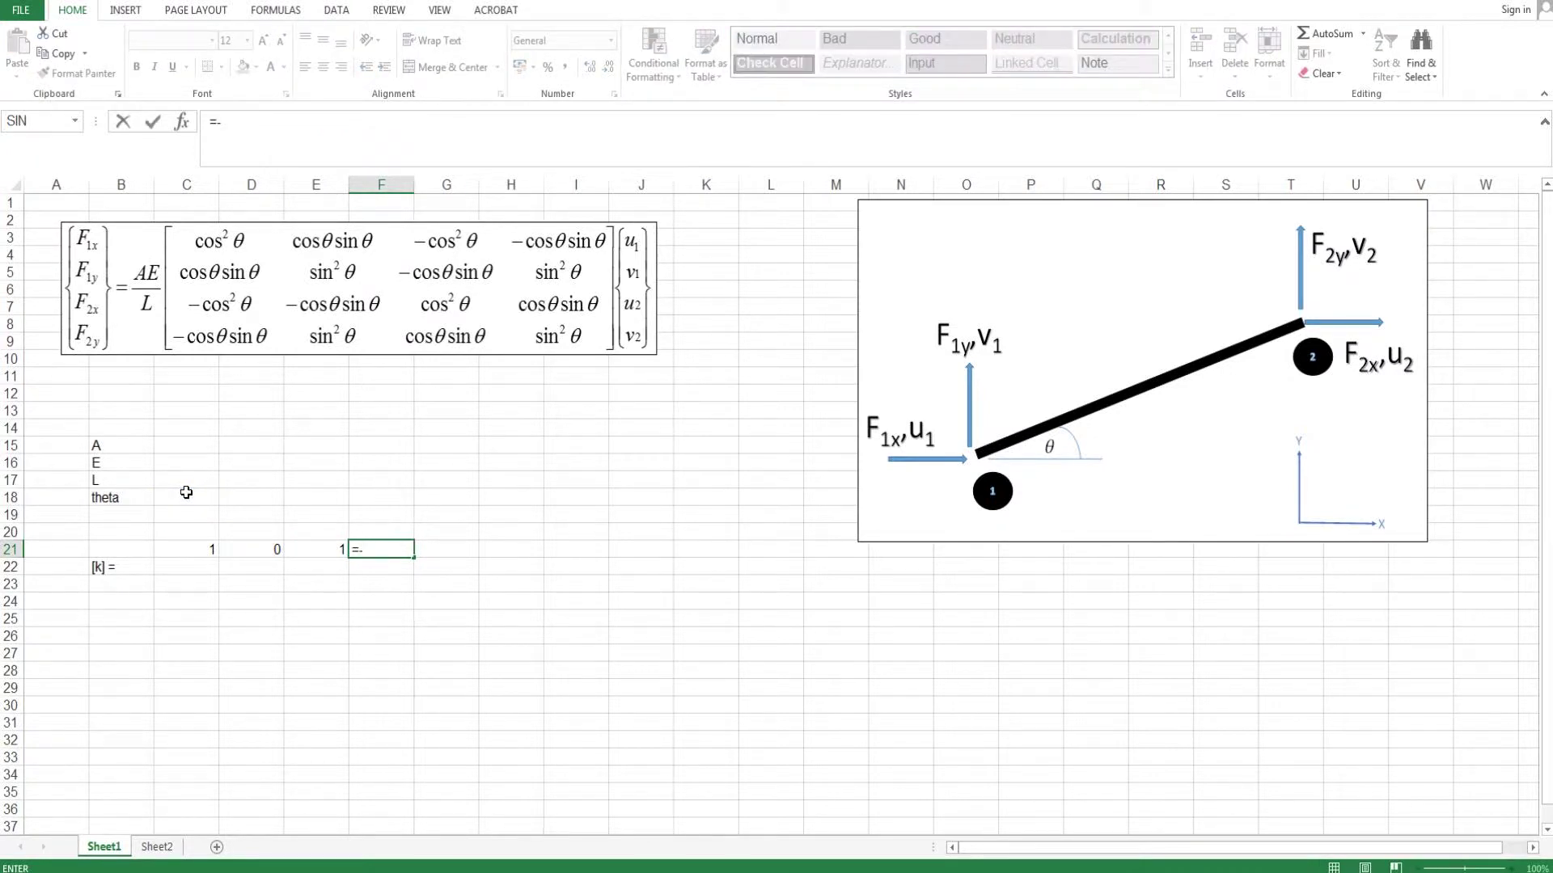
left_click(260, 549)
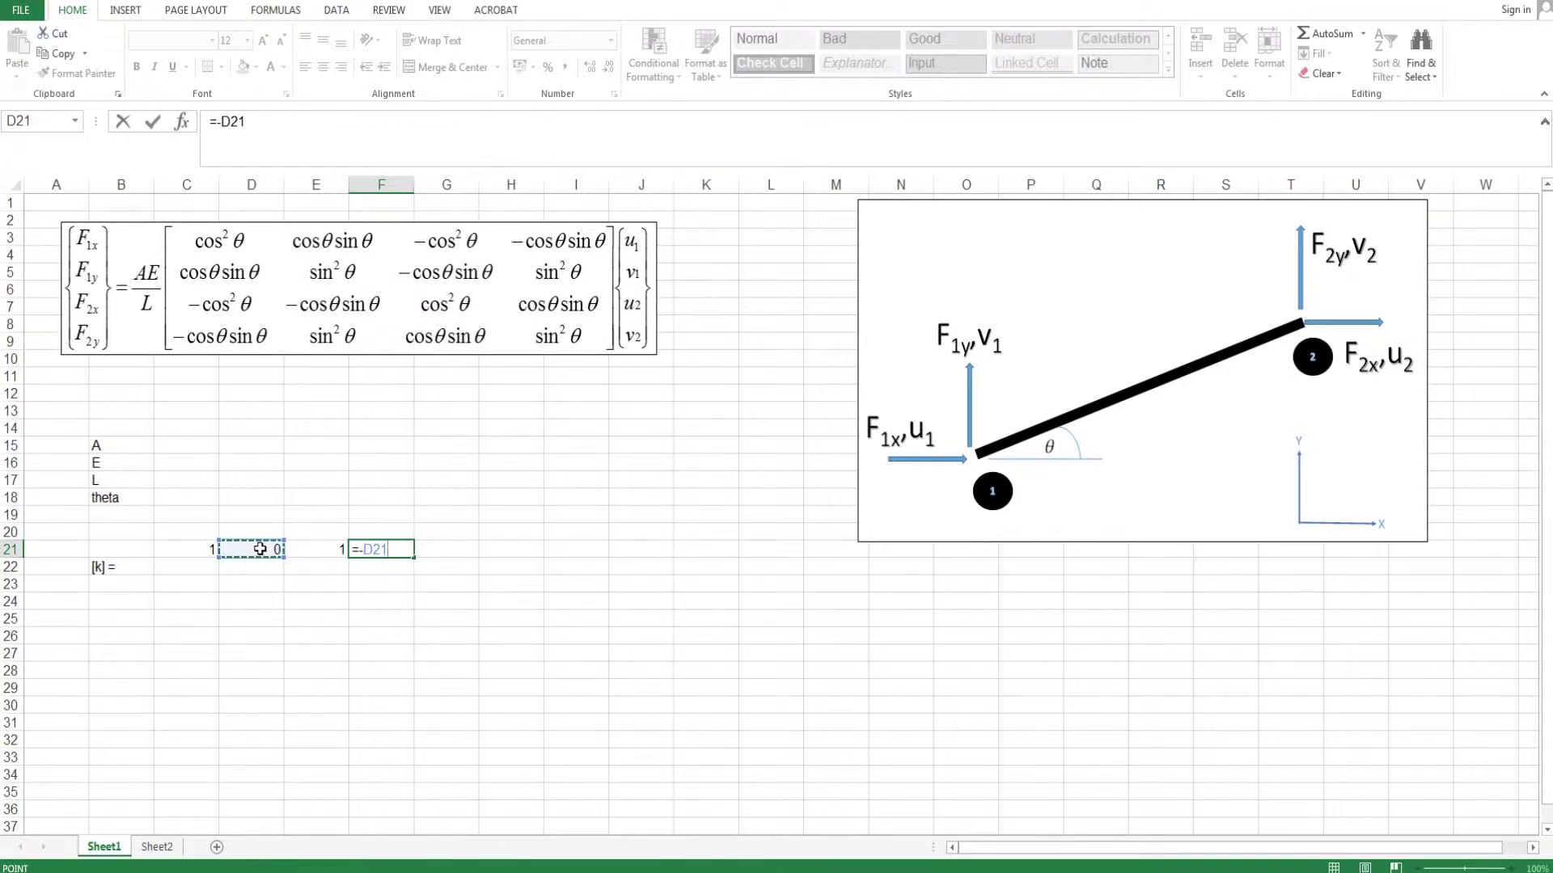
key("Return")
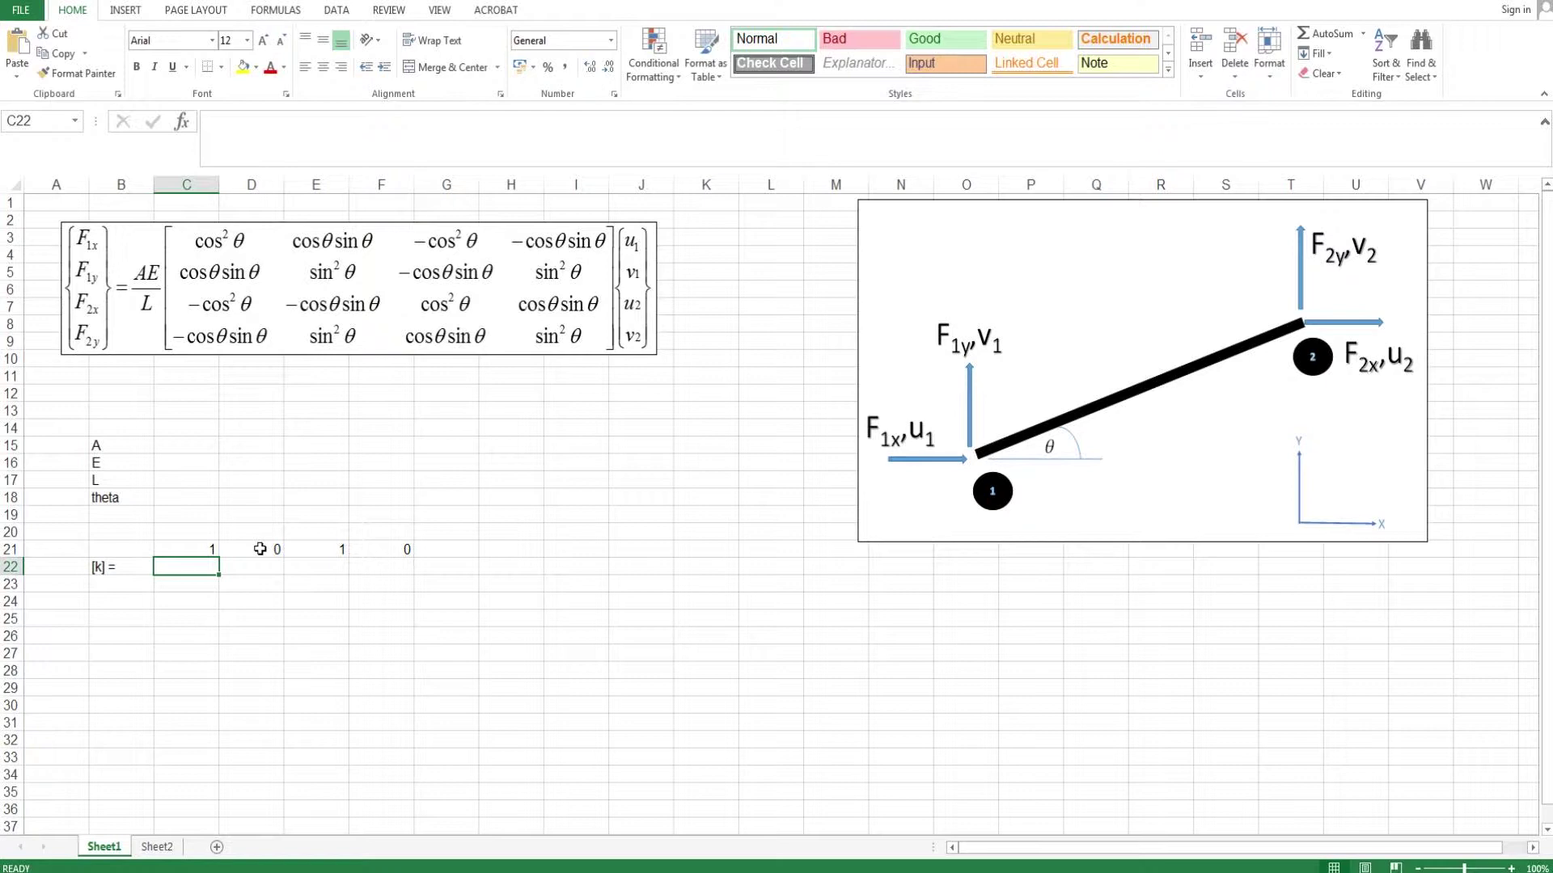
Set C22 to =D21 and check the formulas in F21 and C22
type("=")
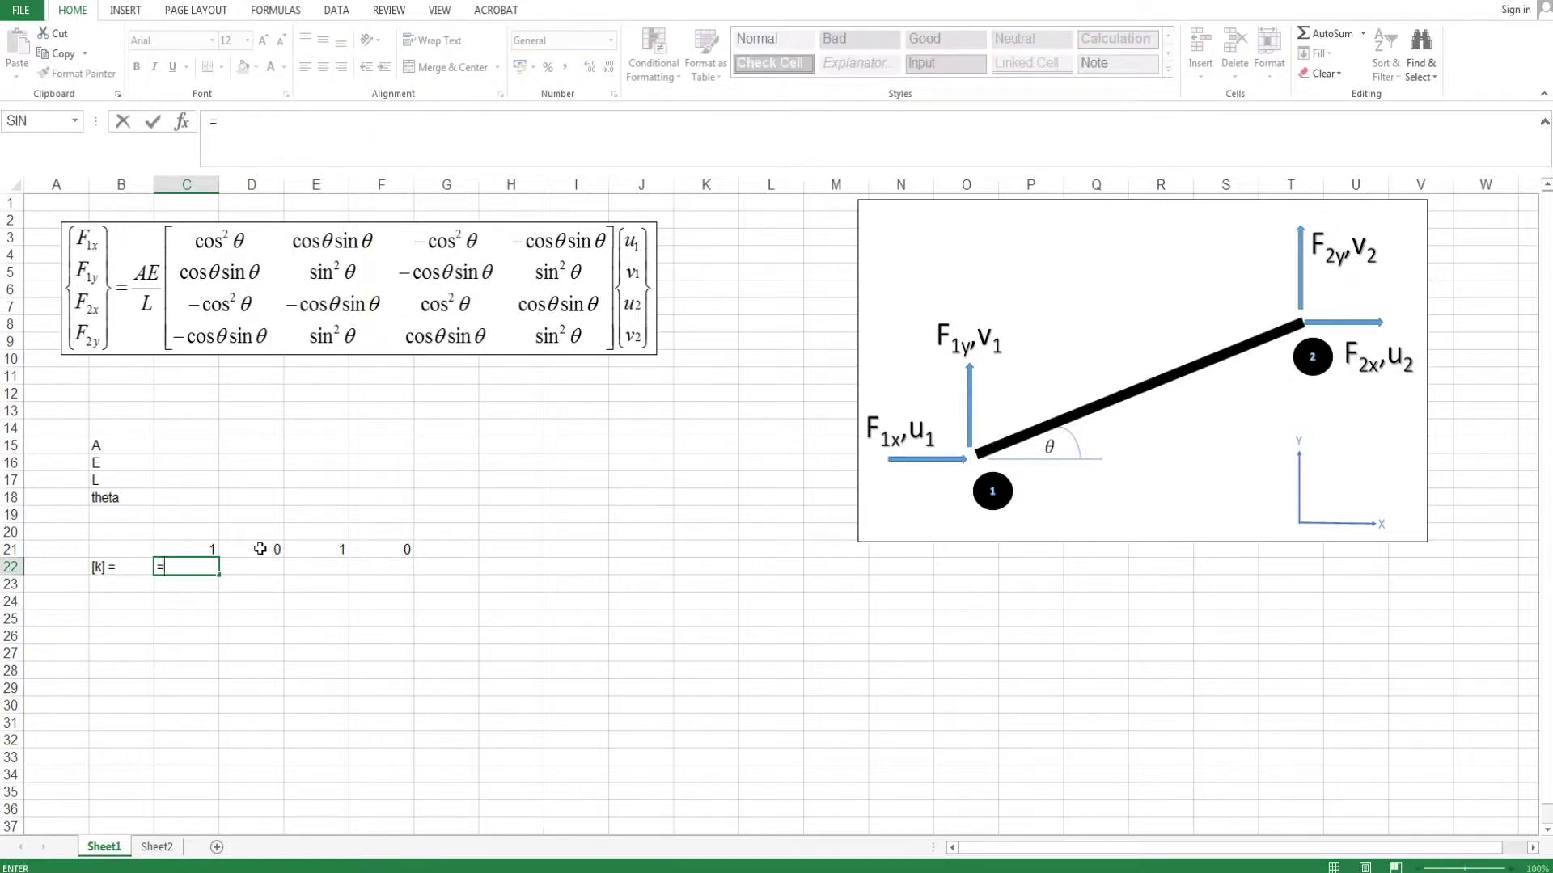
left_click(260, 549)
key("Return")
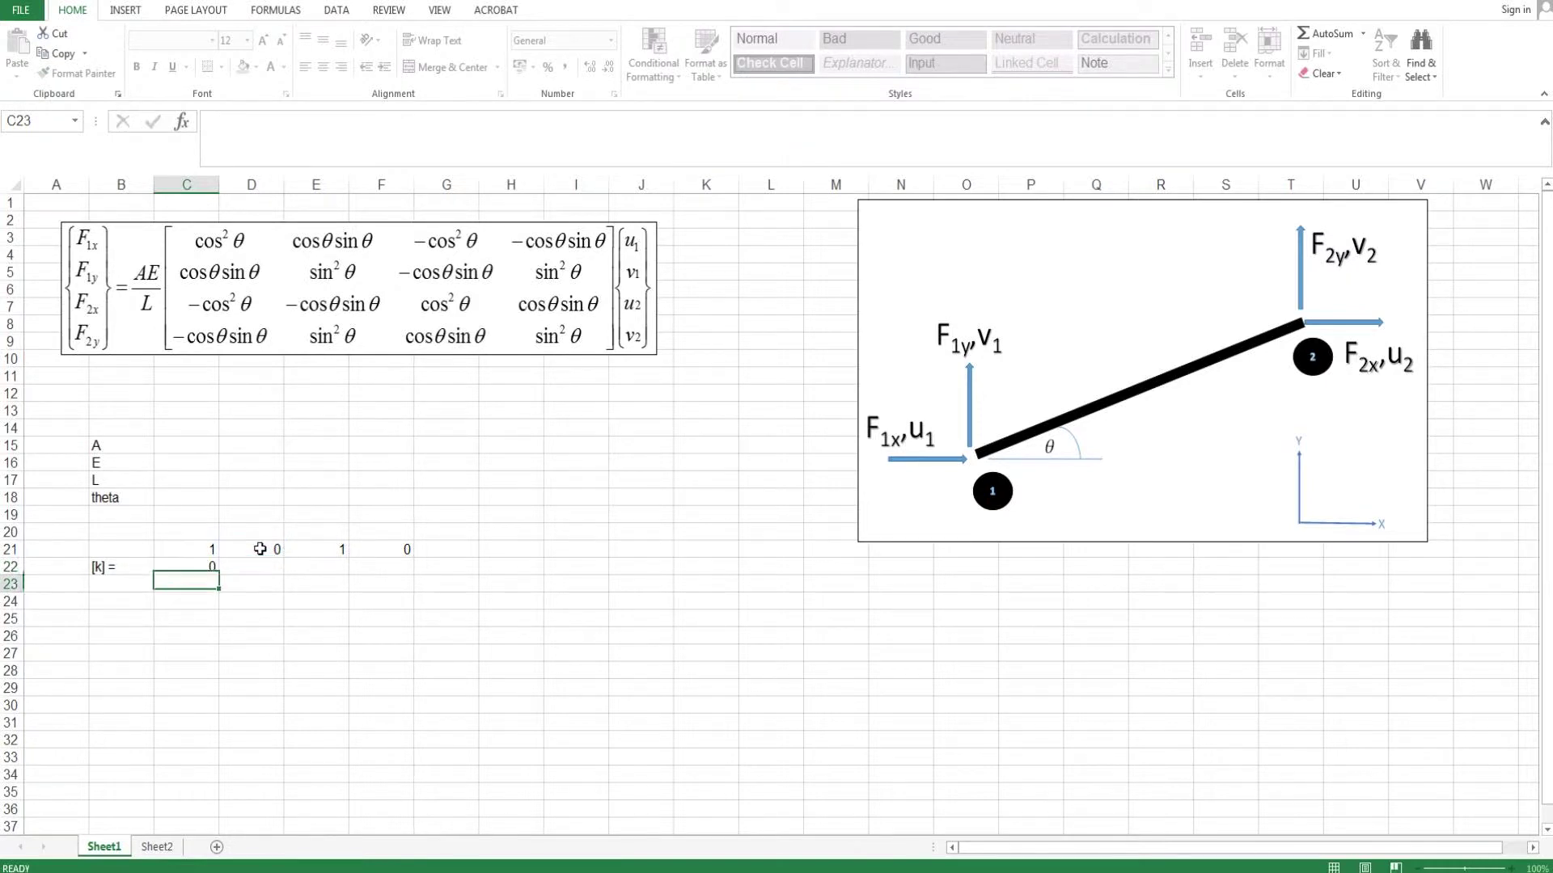
left_click(381, 548)
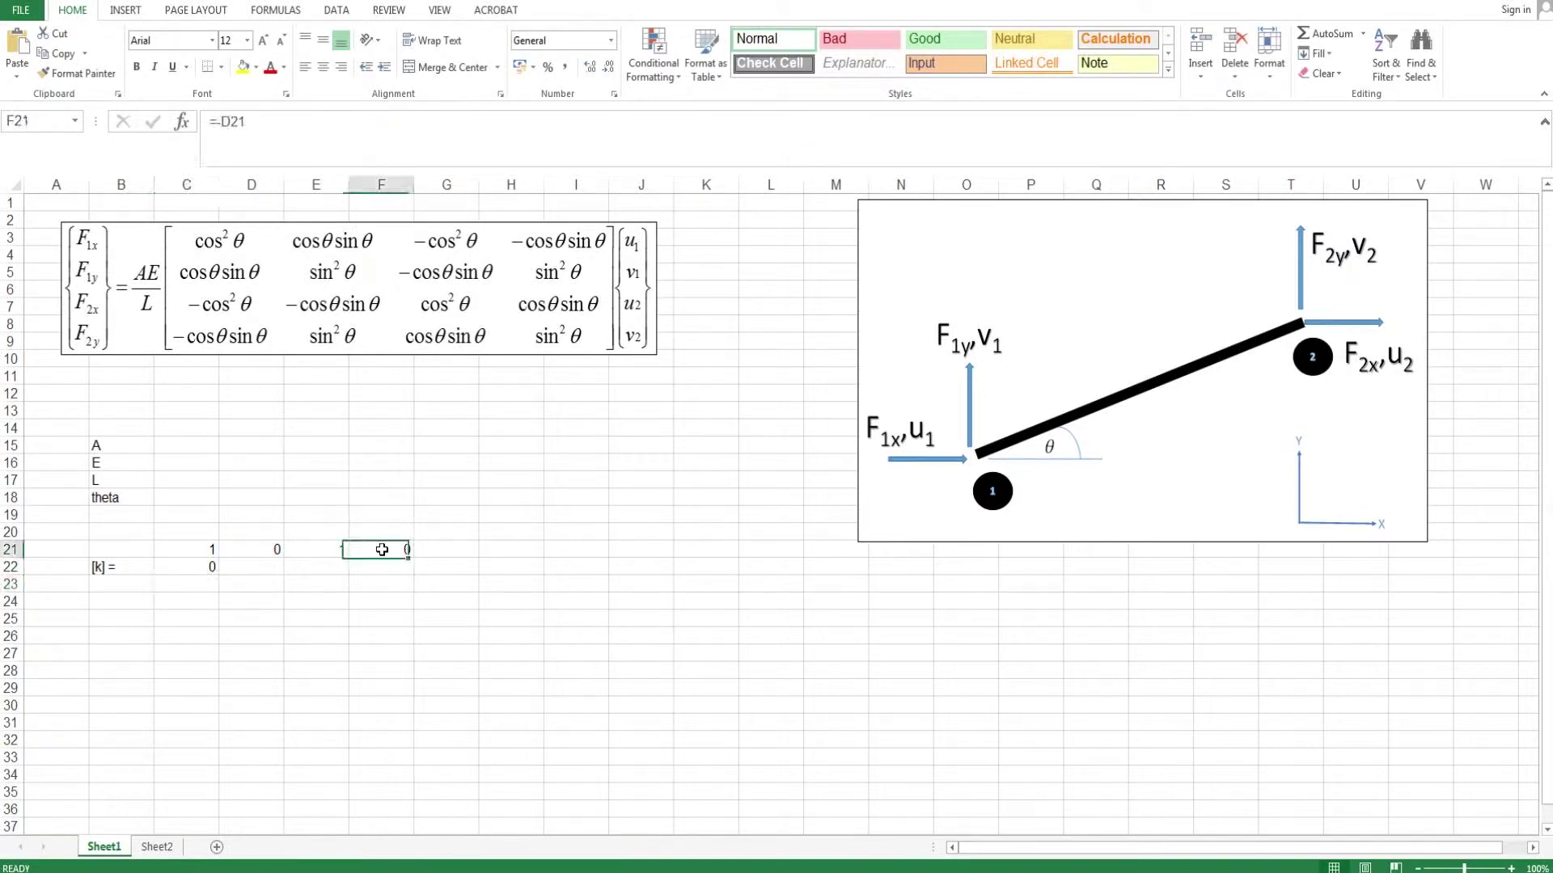
left_click(206, 568)
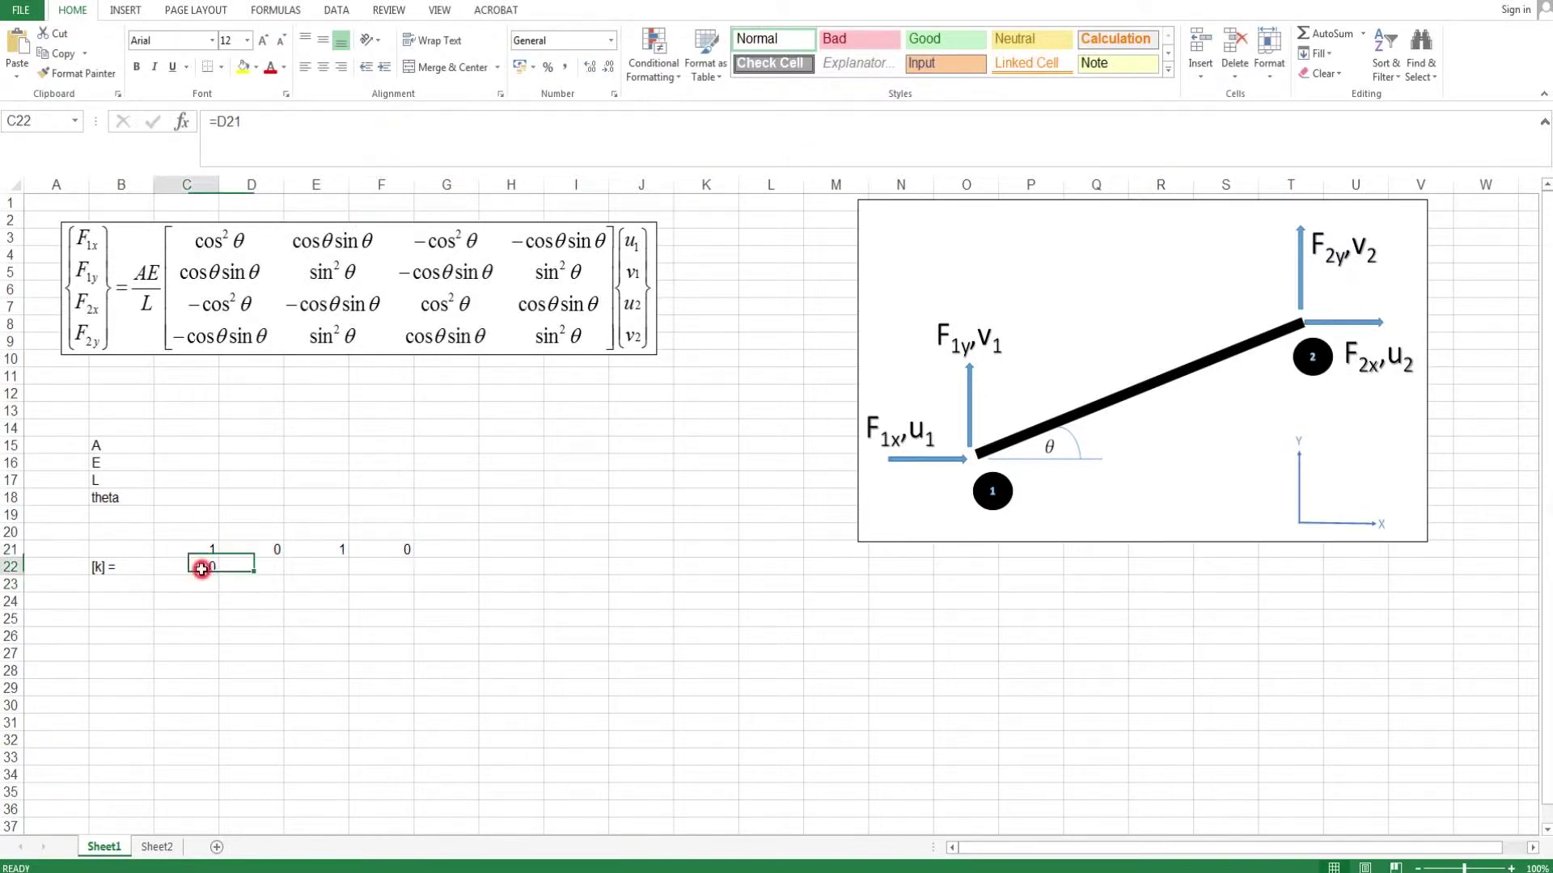
Enter =SIN(RADIANS(C18))^2 in D22 as the sine-squared term
left_click(255, 566)
type("=")
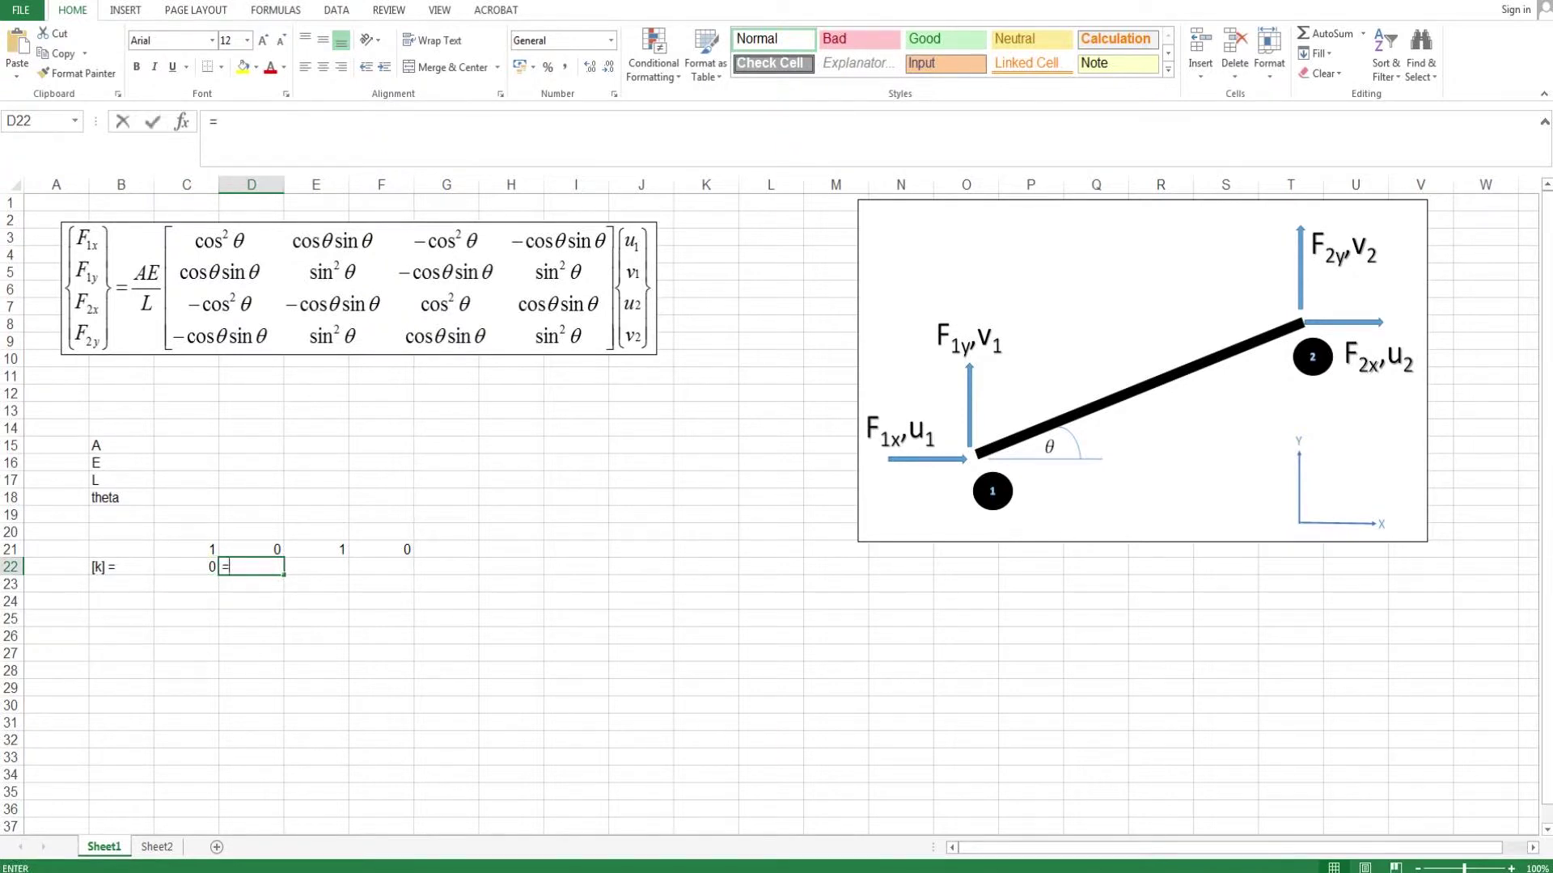
type("sin(ra")
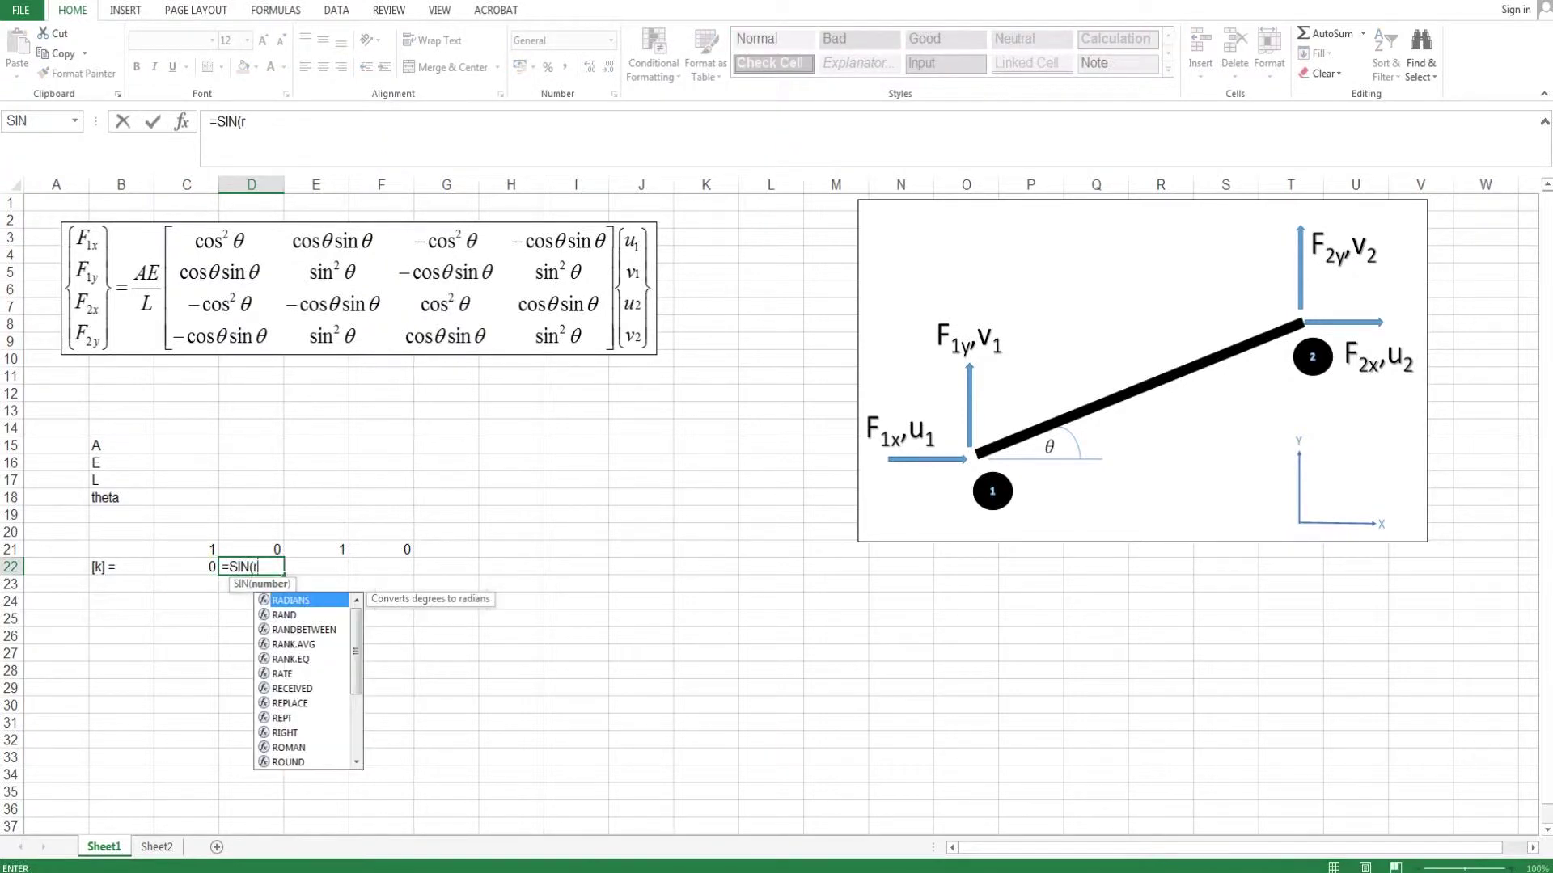
key("Tab")
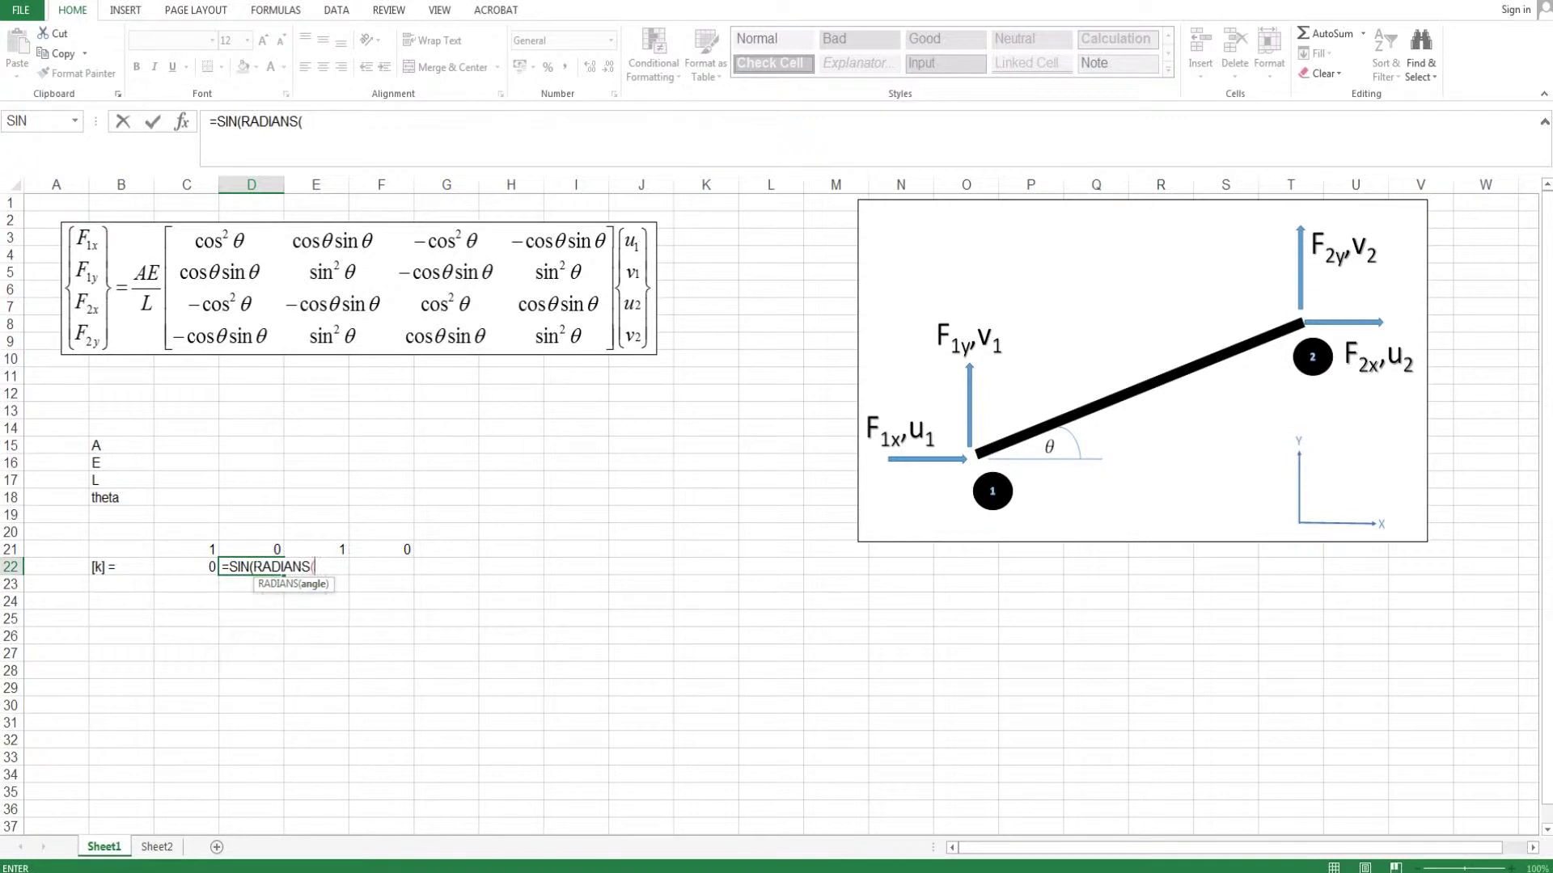
left_click(178, 498)
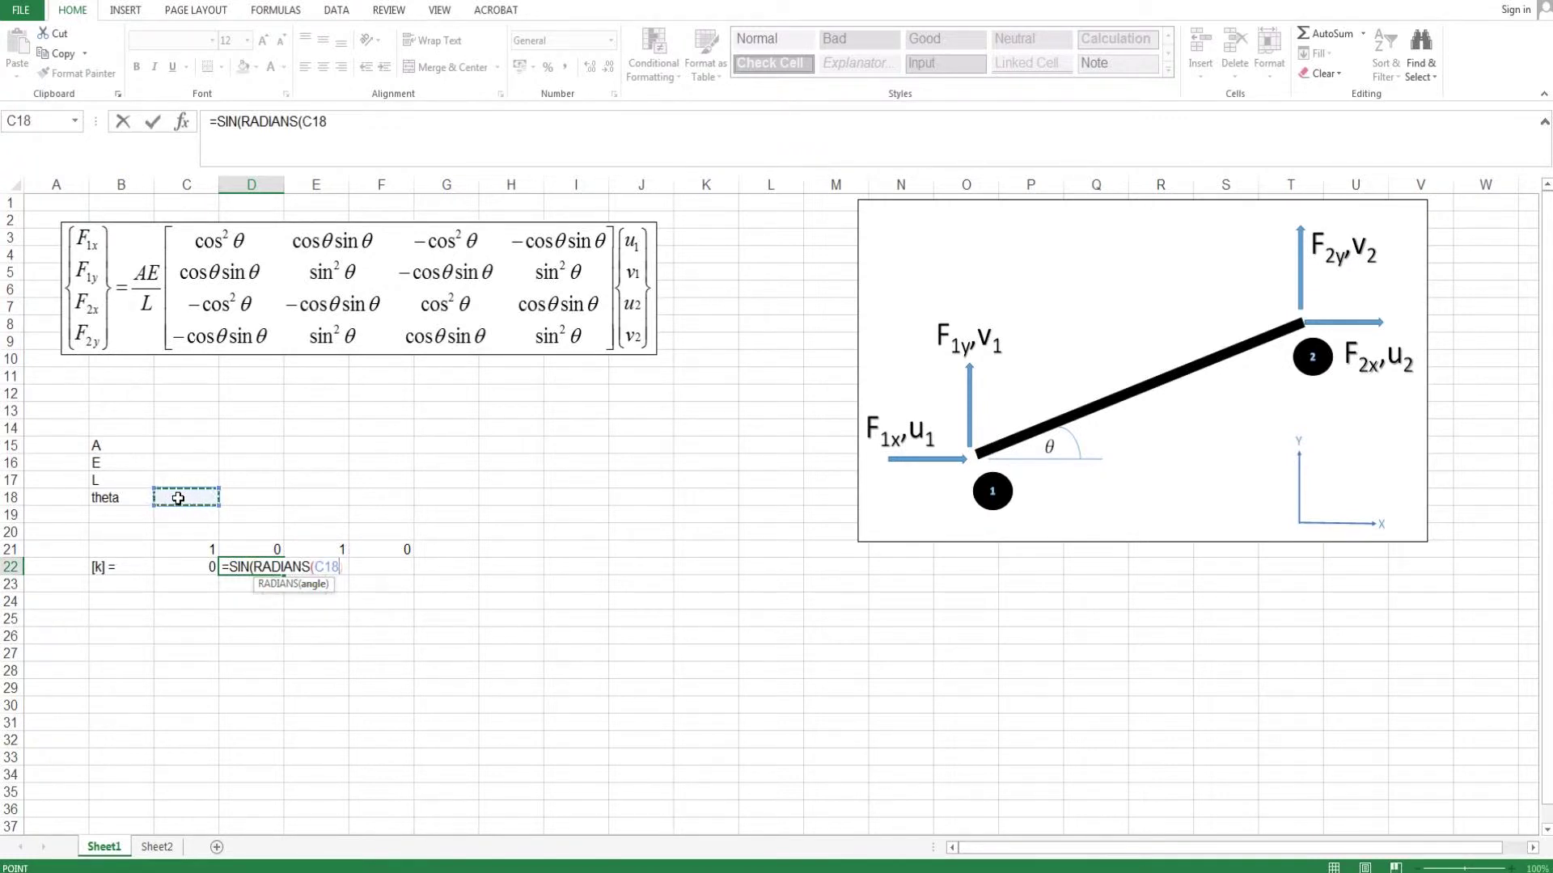
type("))^2")
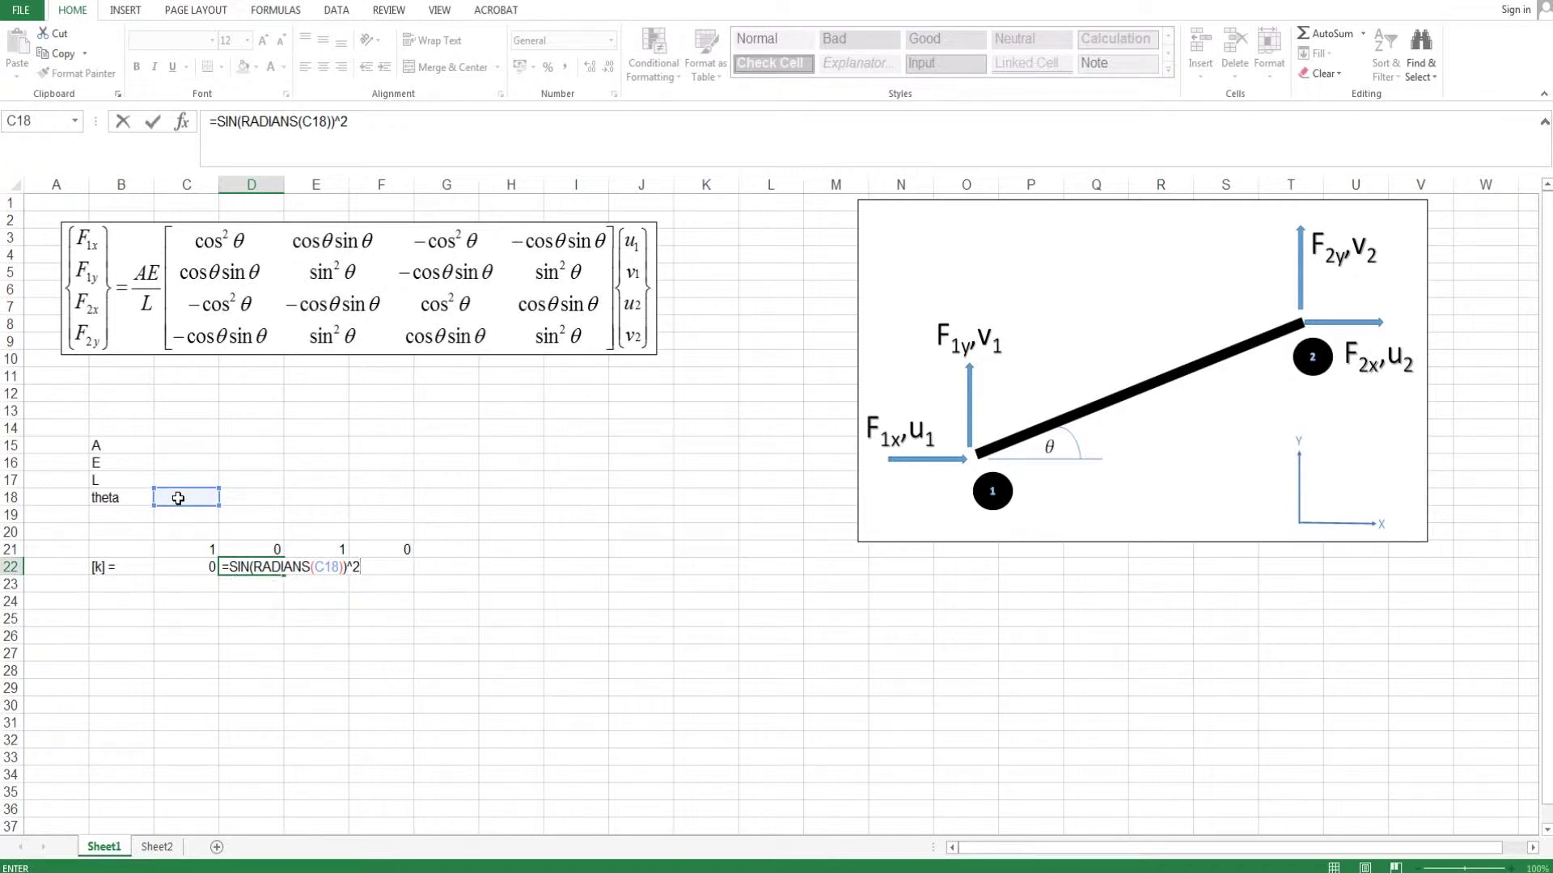
key("Tab")
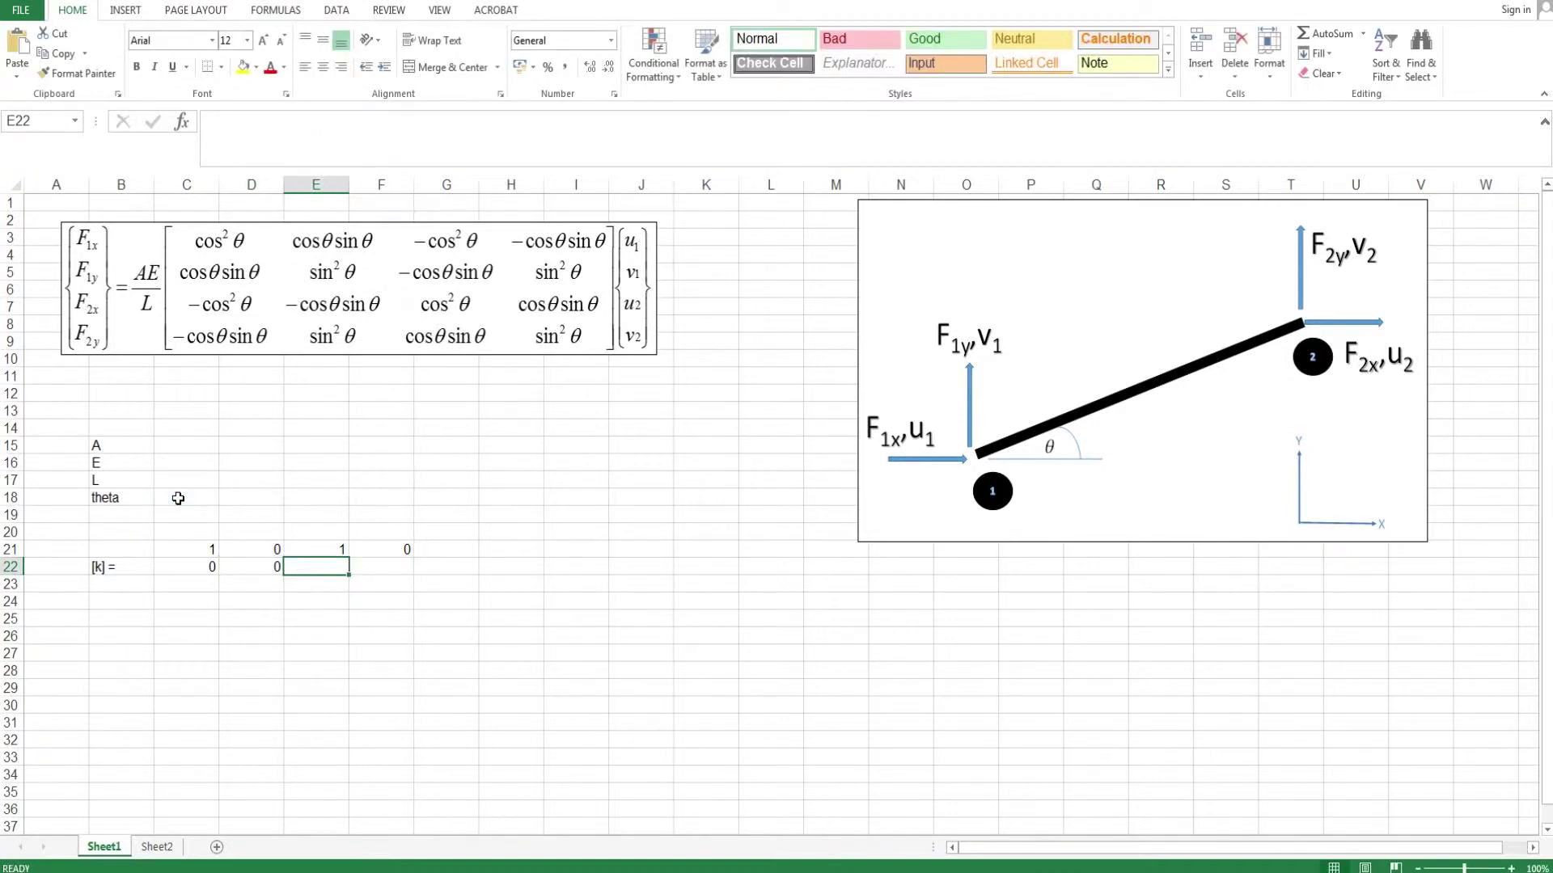
Link E22 to F21 and F22 to D22
type("=")
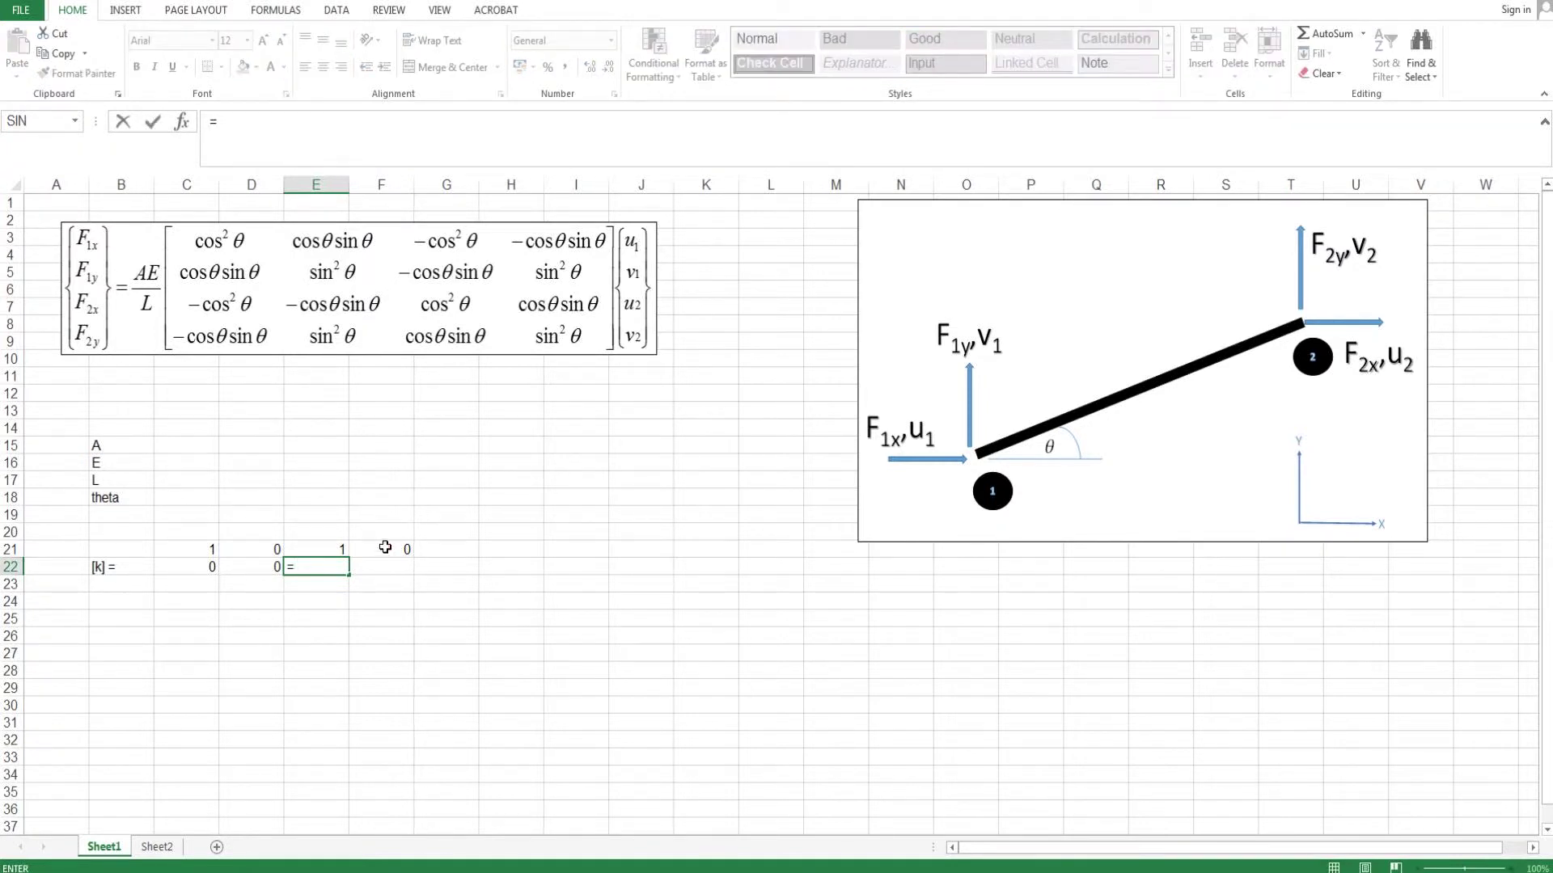
left_click(385, 547)
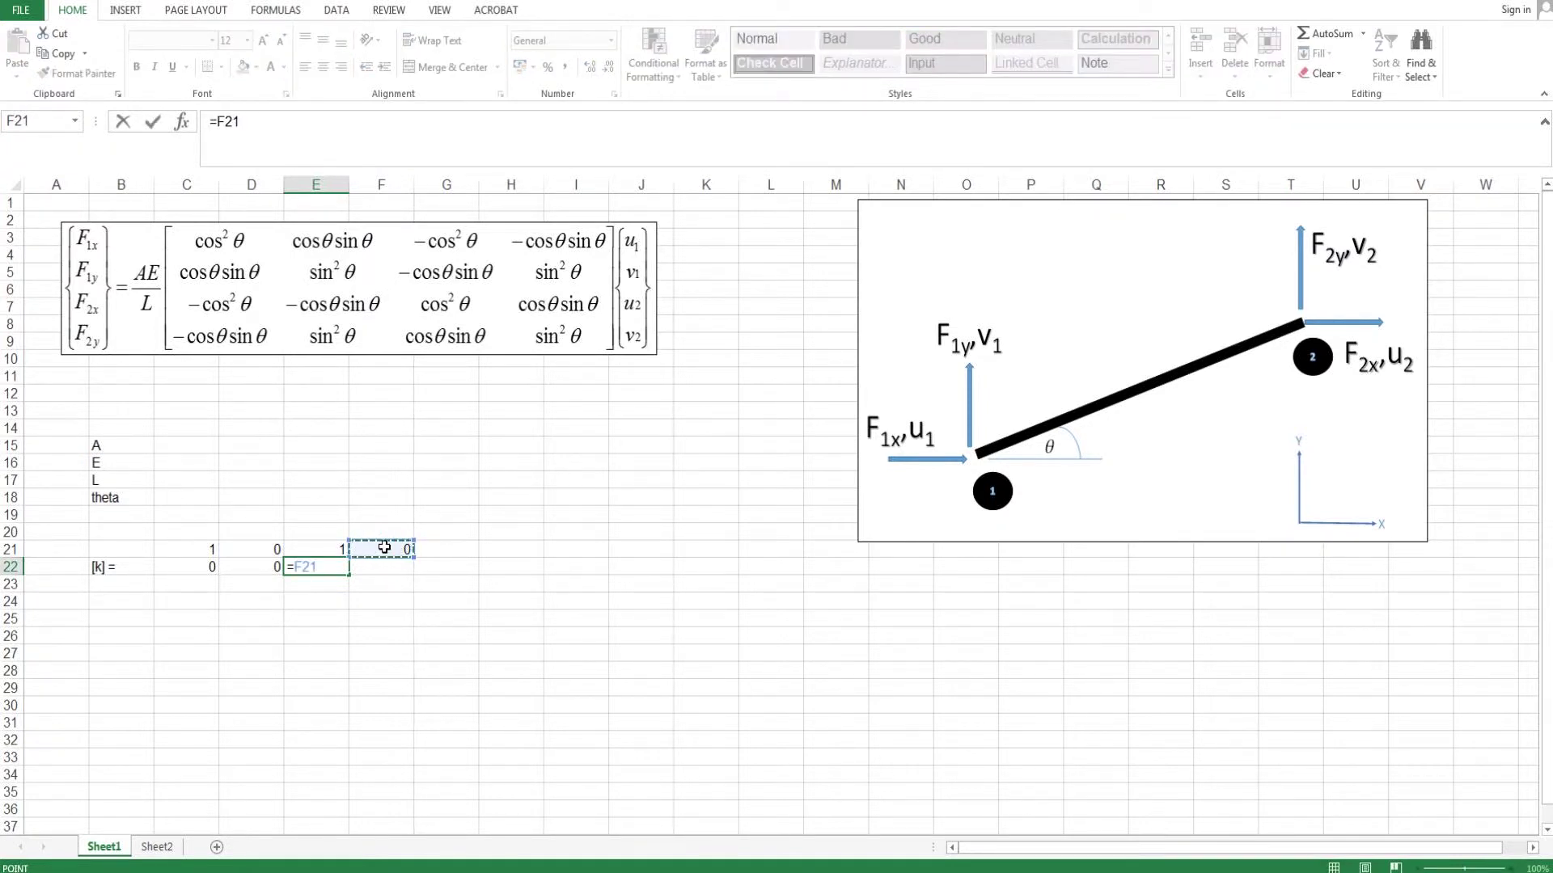
key("Tab")
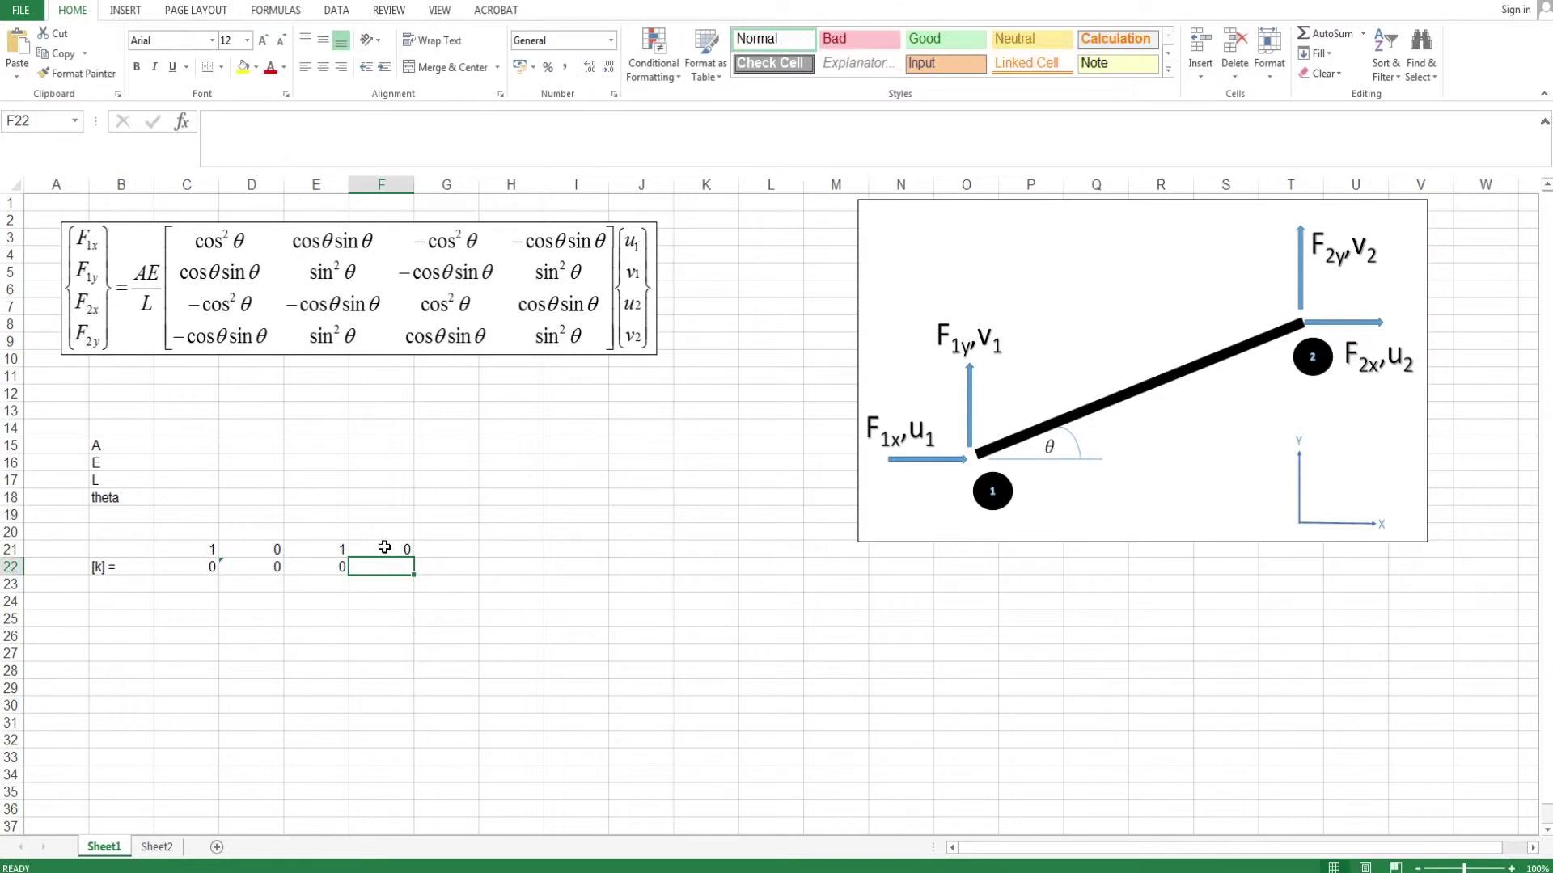
type("=")
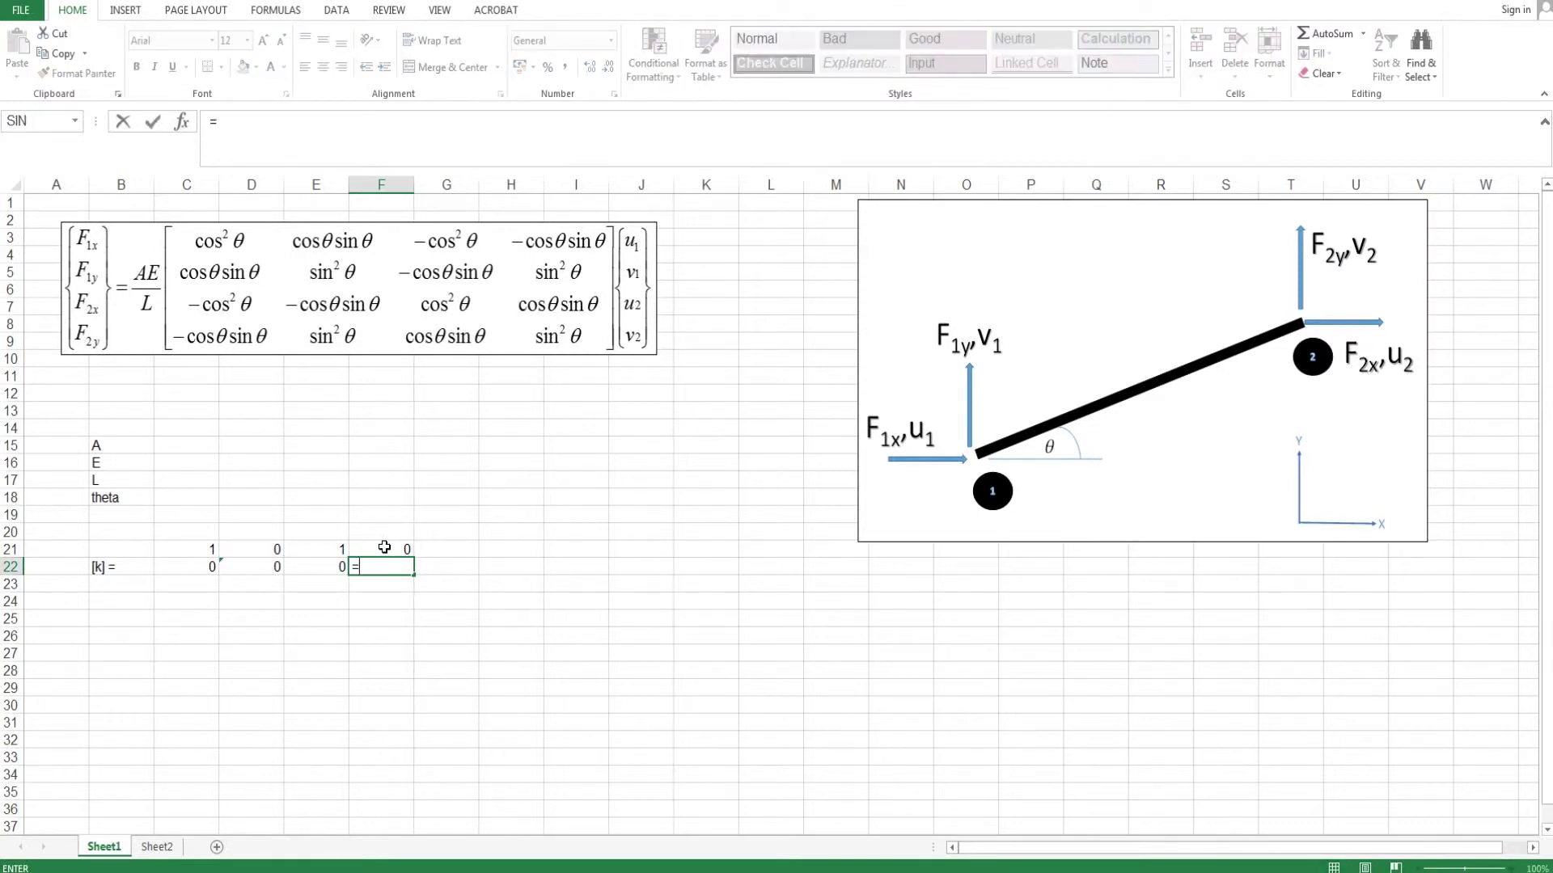
left_click(268, 566)
key("Return")
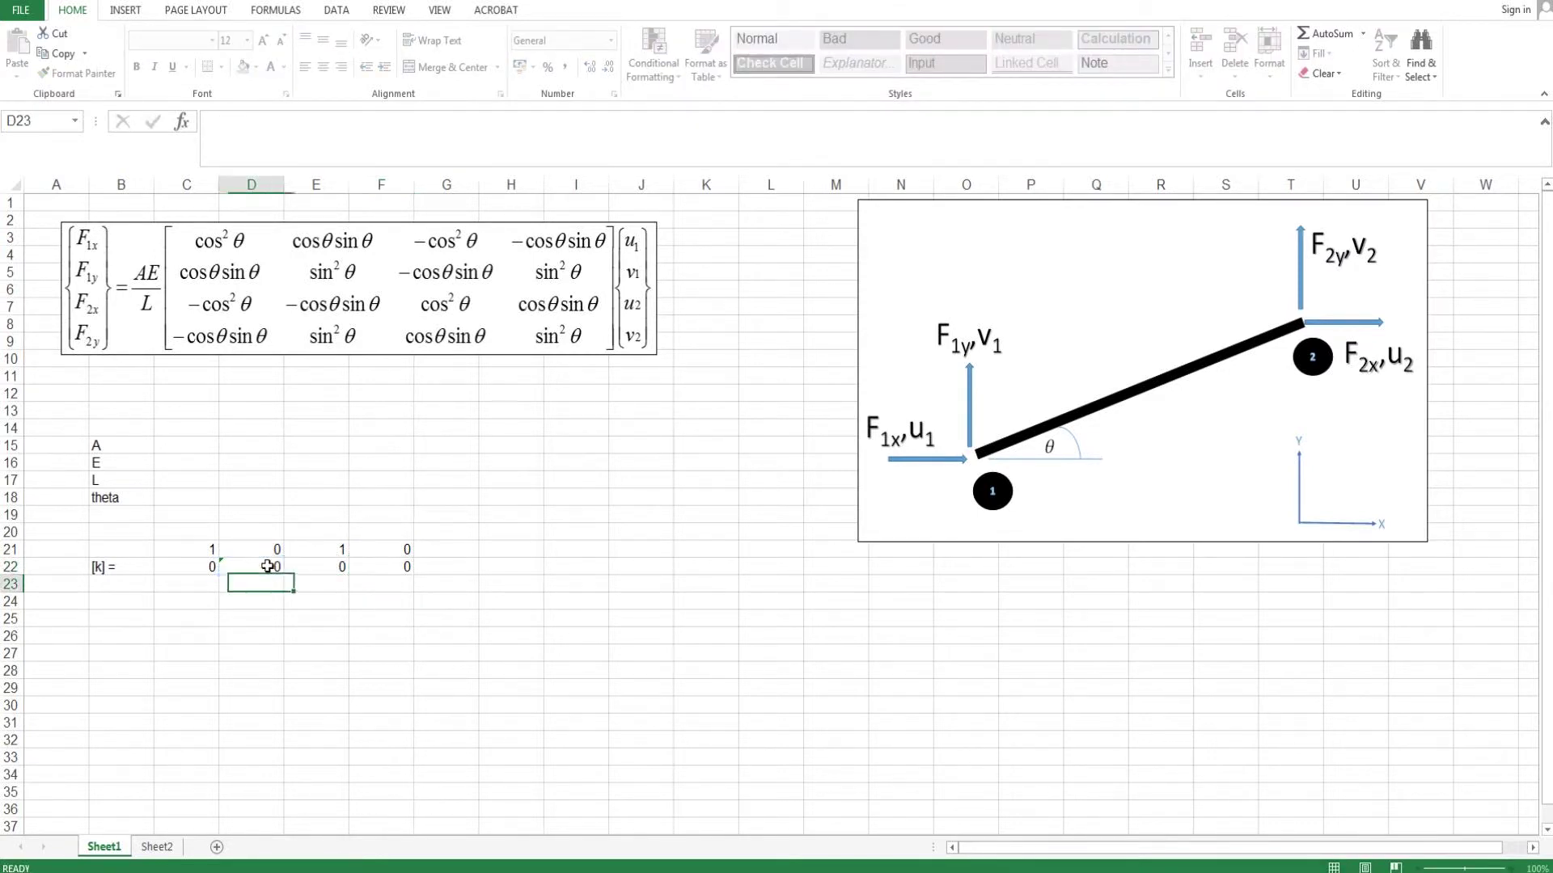
Set C23 to =-C21 and D23 to =-D21
left_click(194, 583)
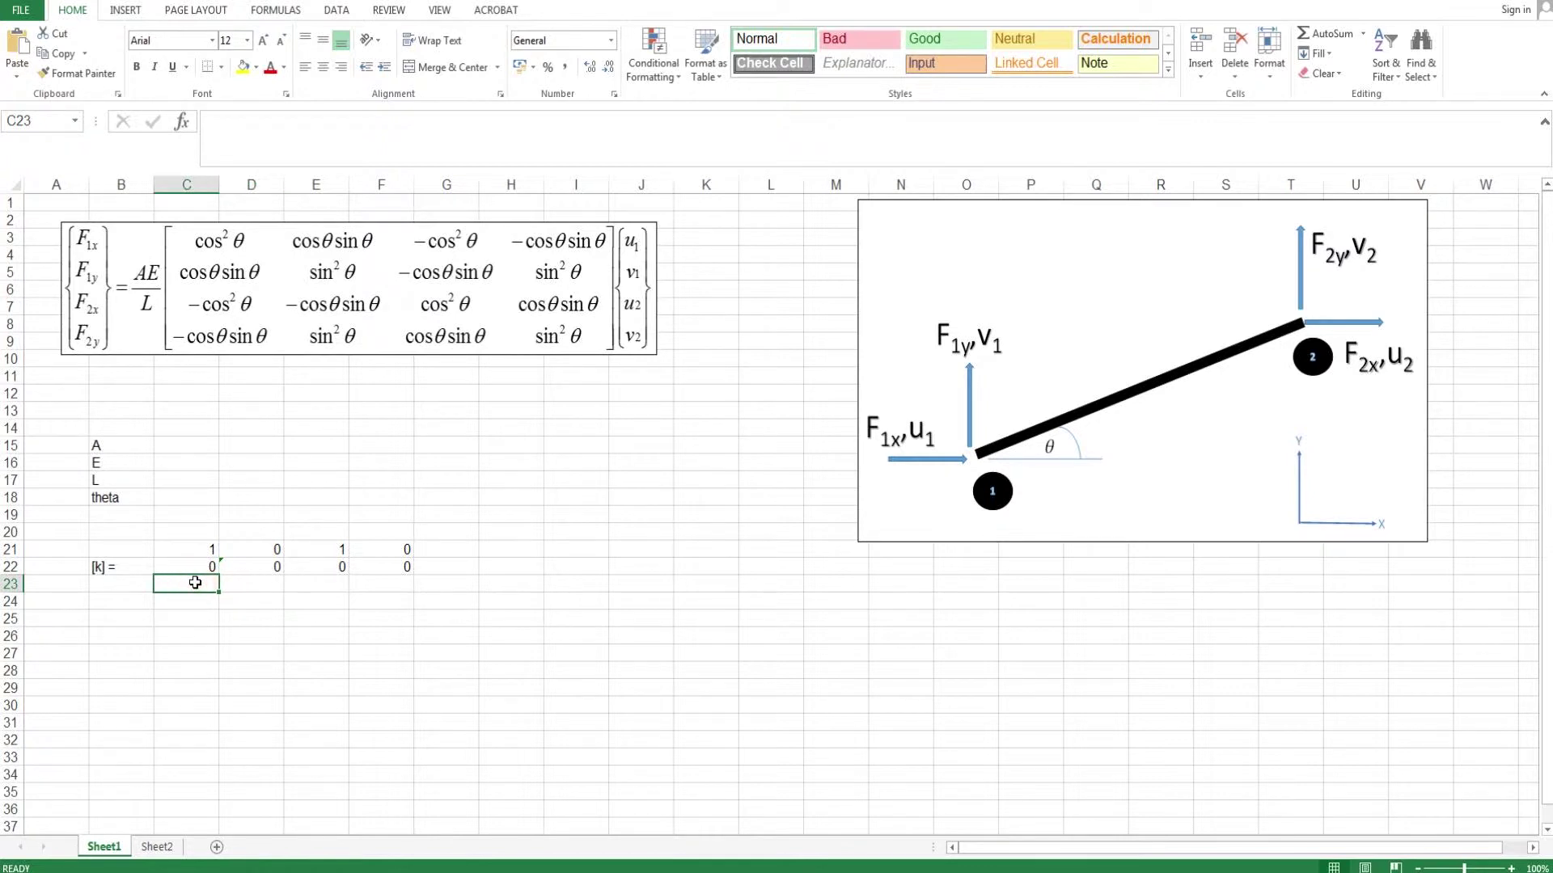
type("=-")
left_click(190, 549)
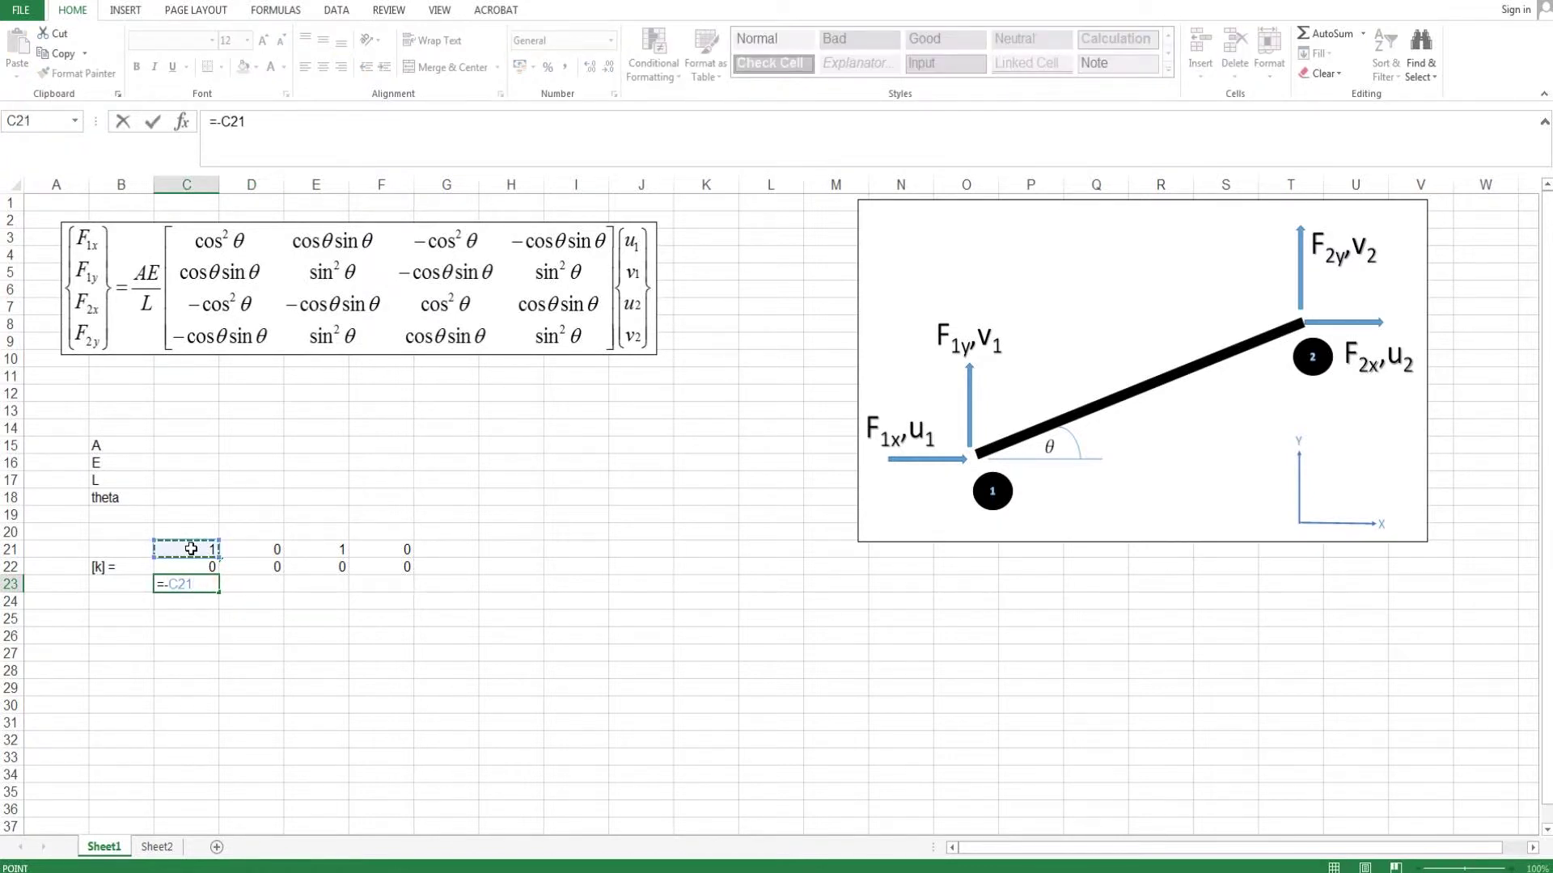
key("Tab")
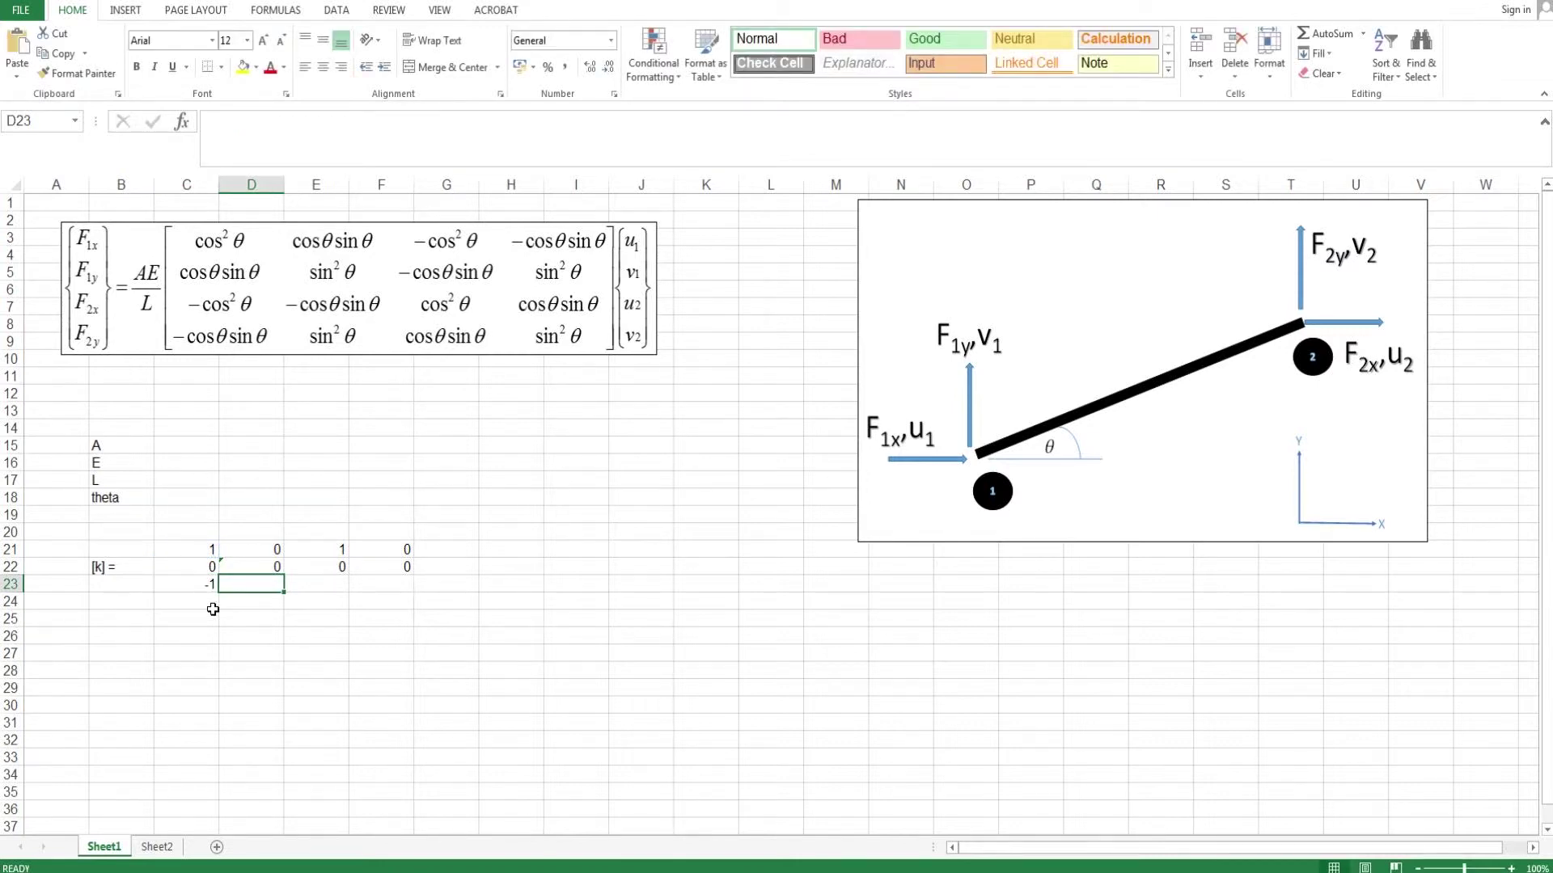
type("=-")
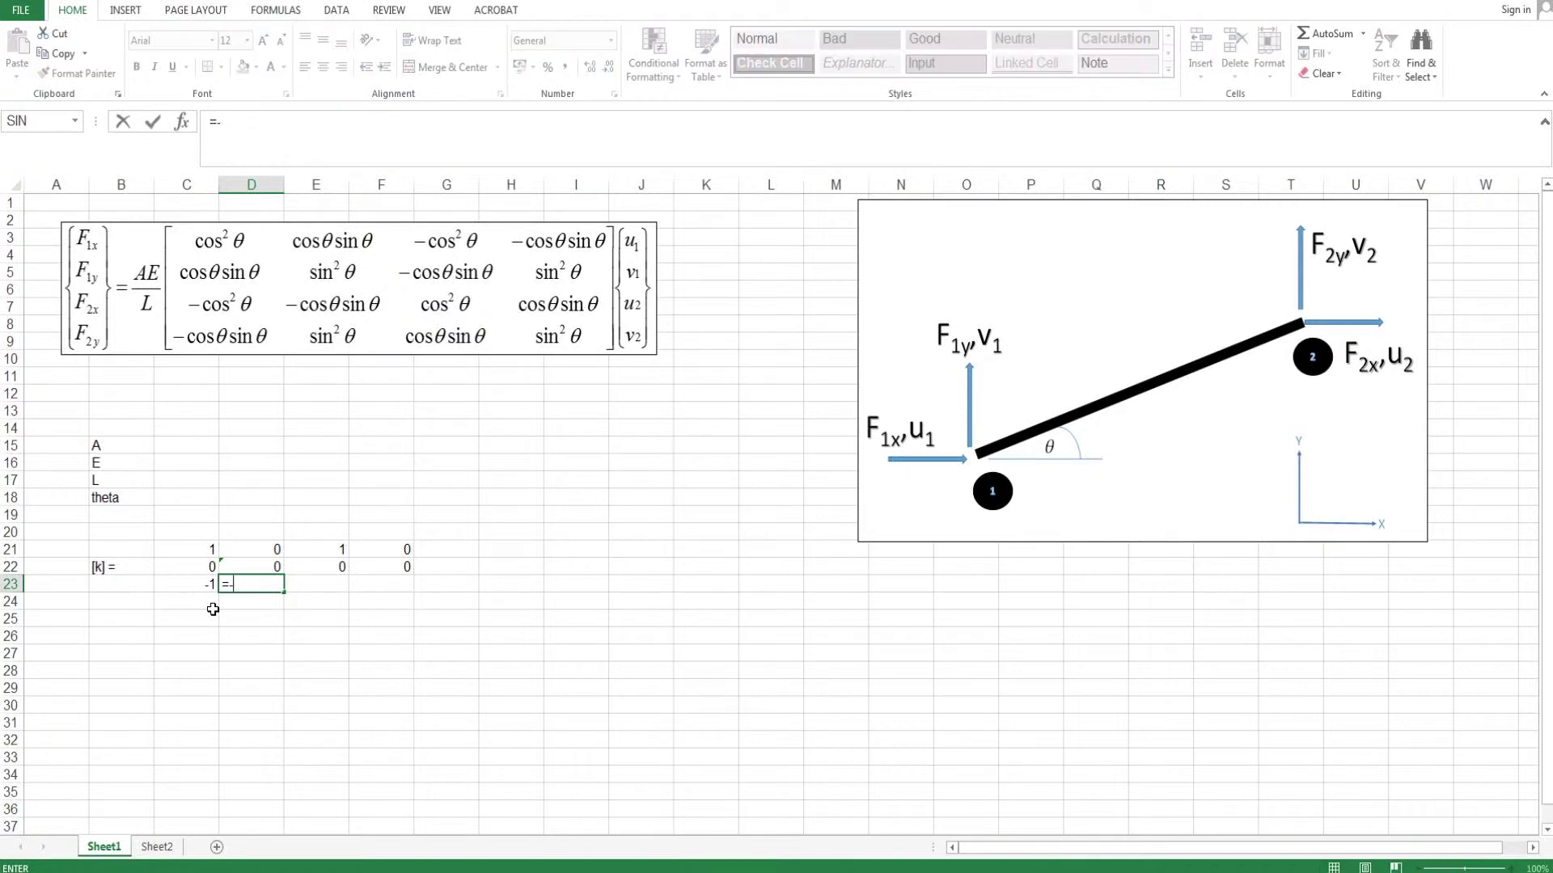
left_click(262, 551)
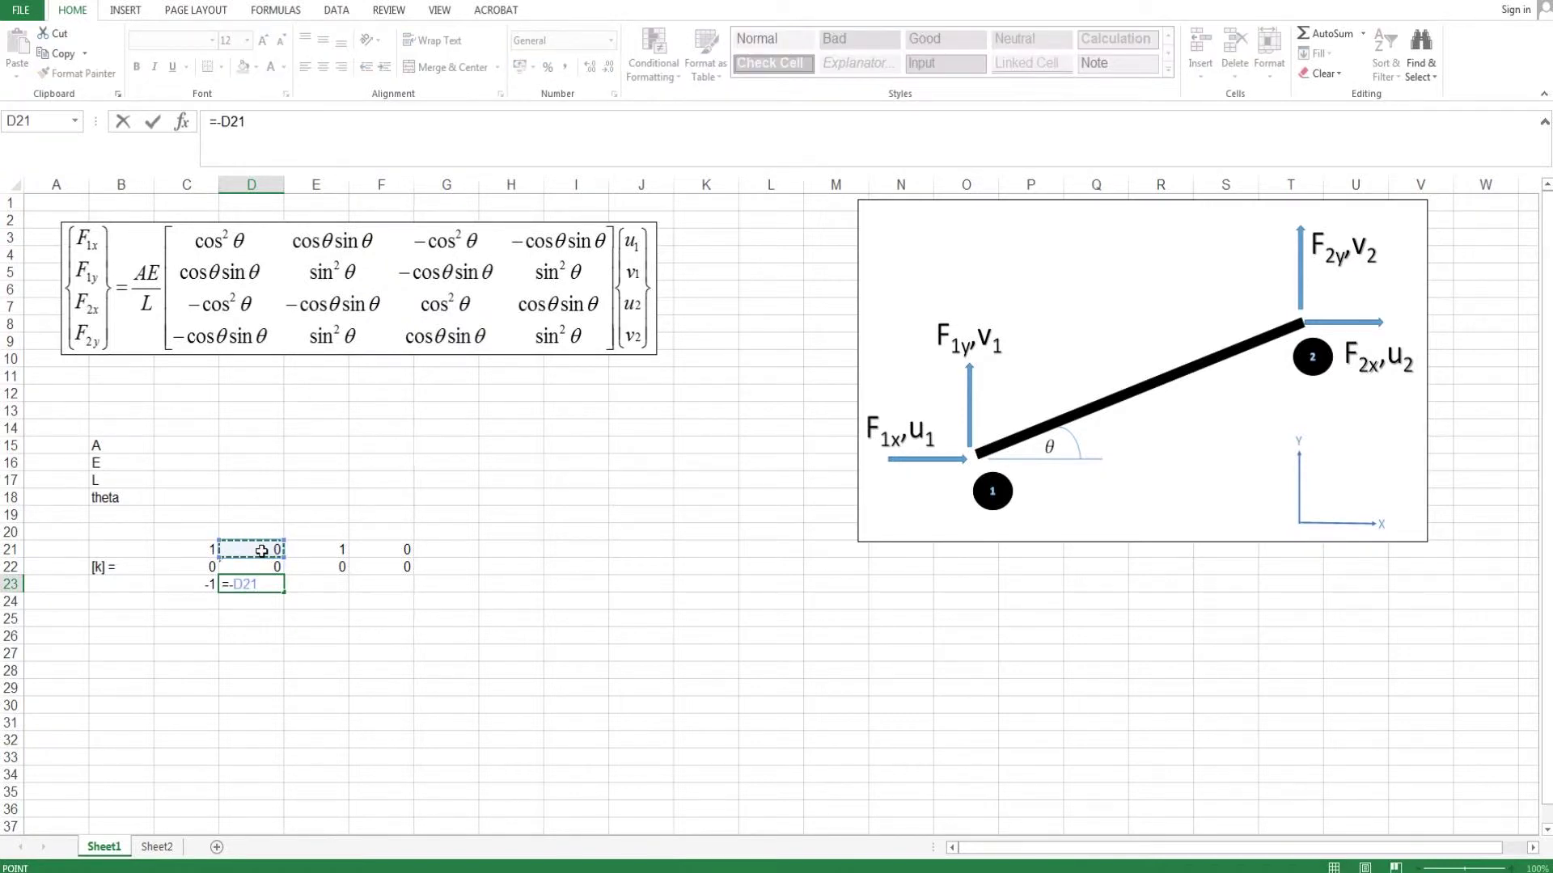
key("Tab")
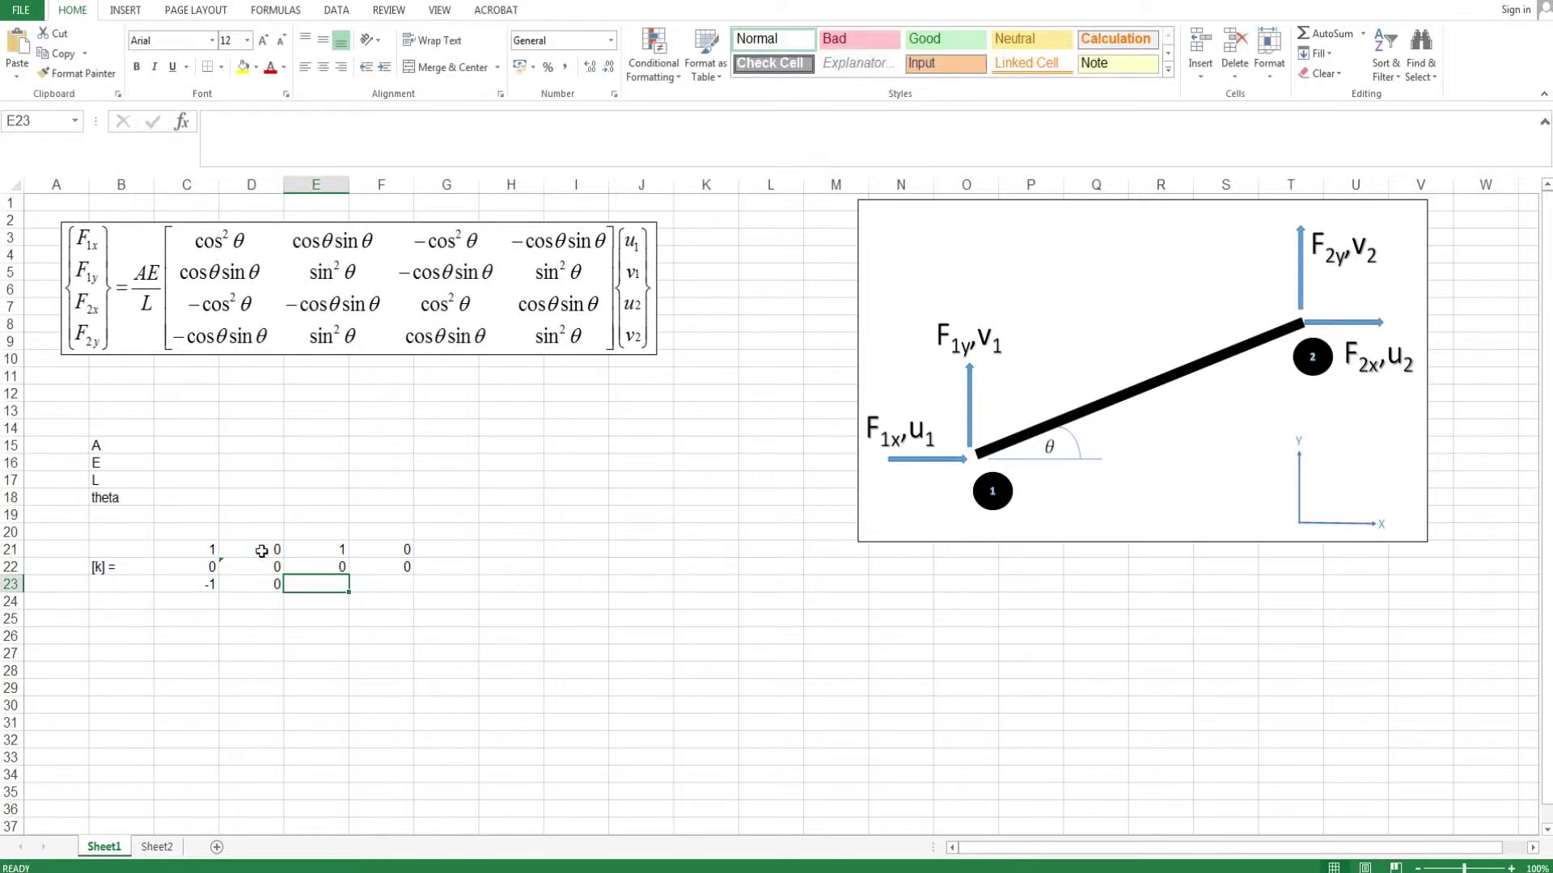
Link E23 to C21 and F23 to D21
type("=")
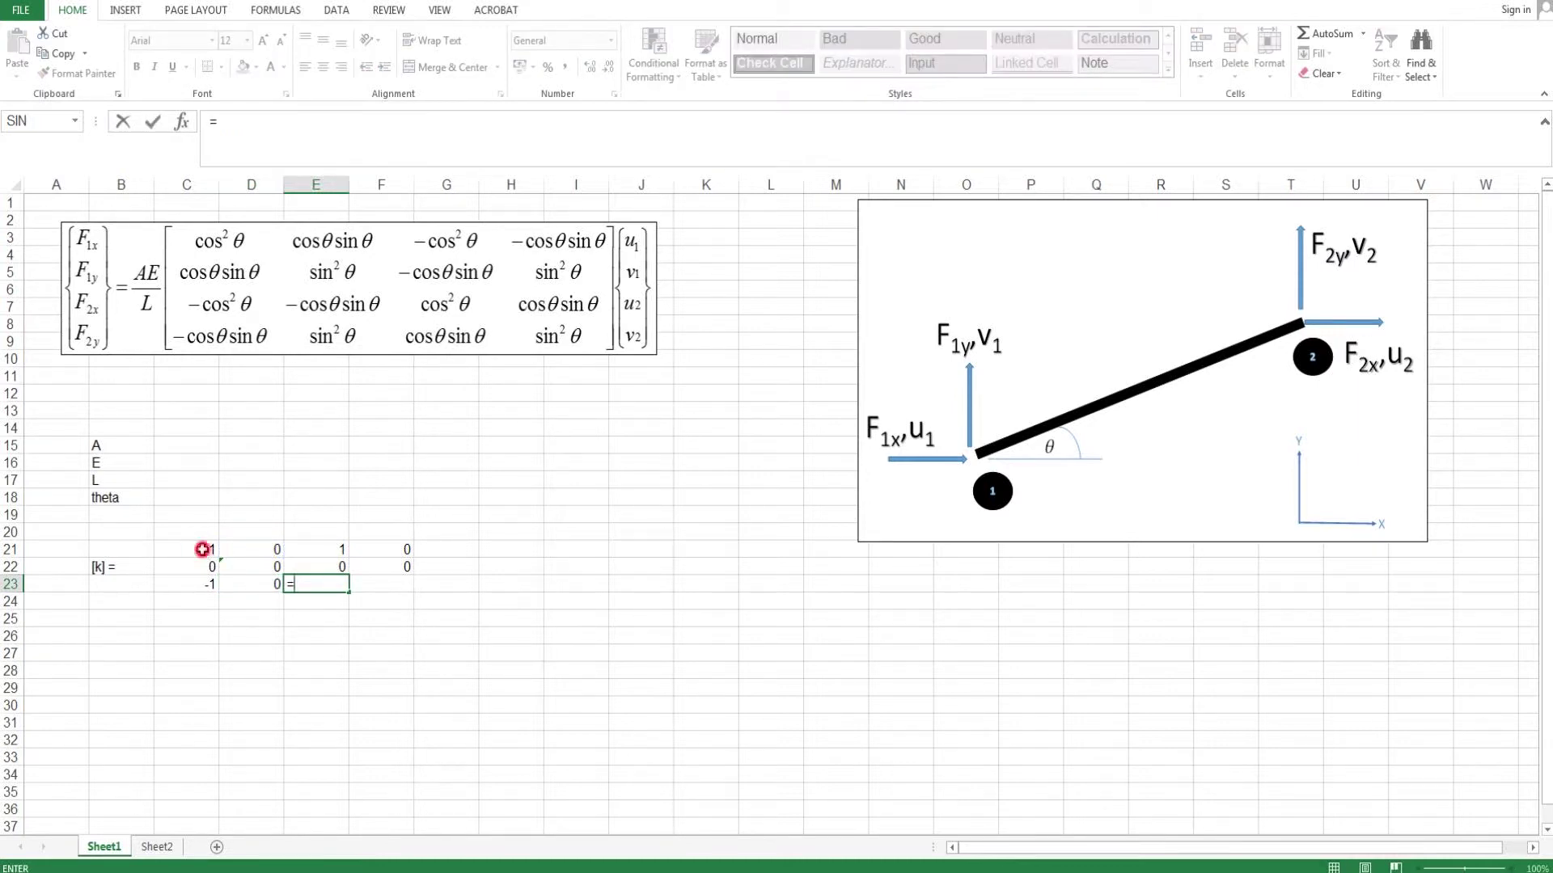
left_click(203, 550)
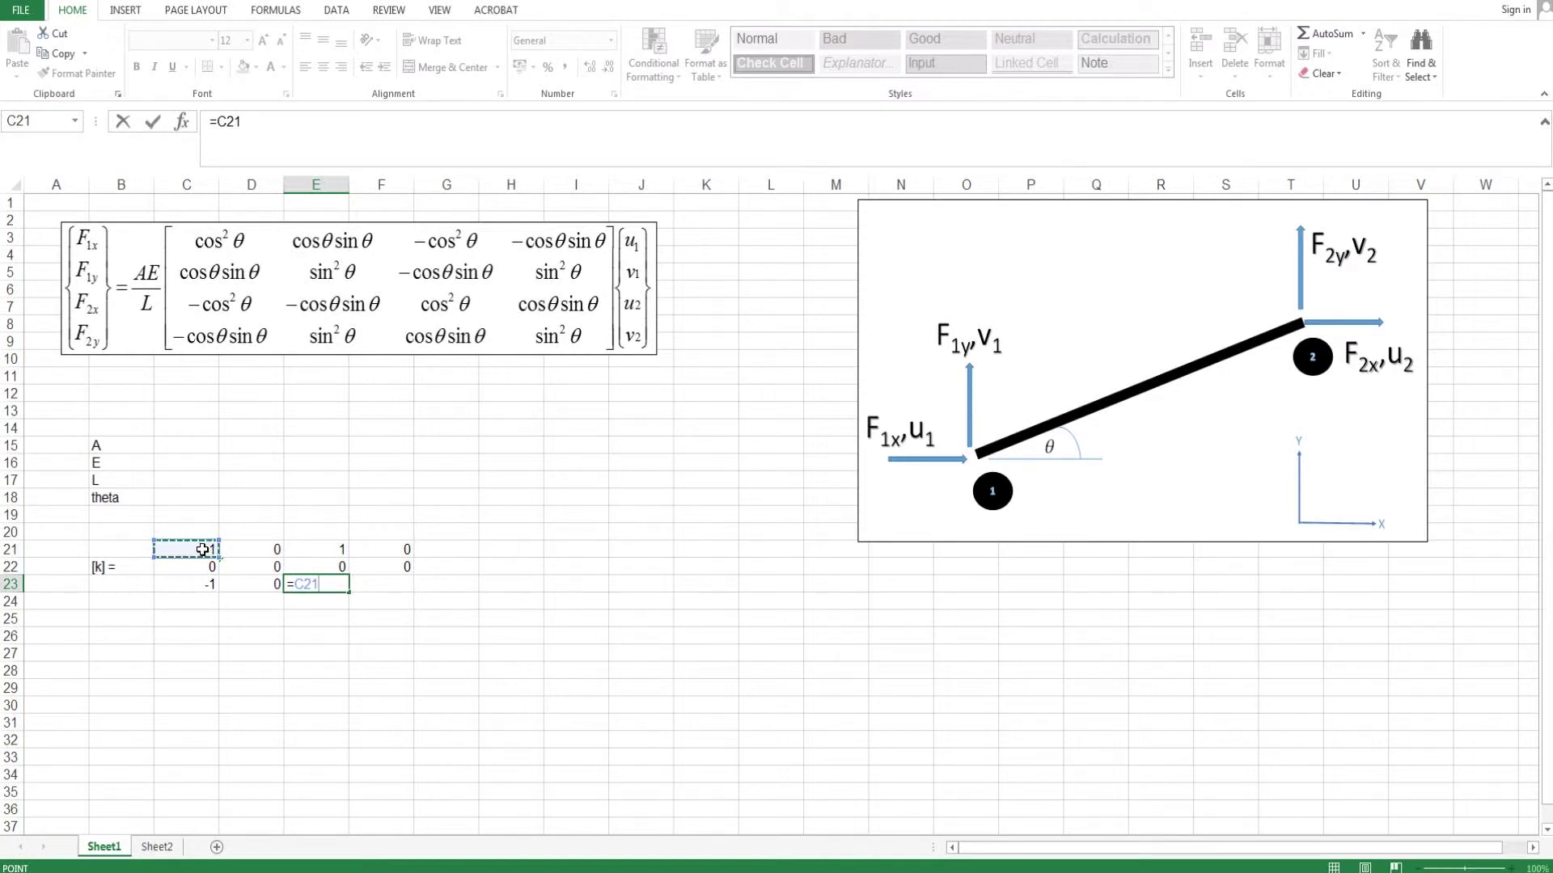
key("Tab")
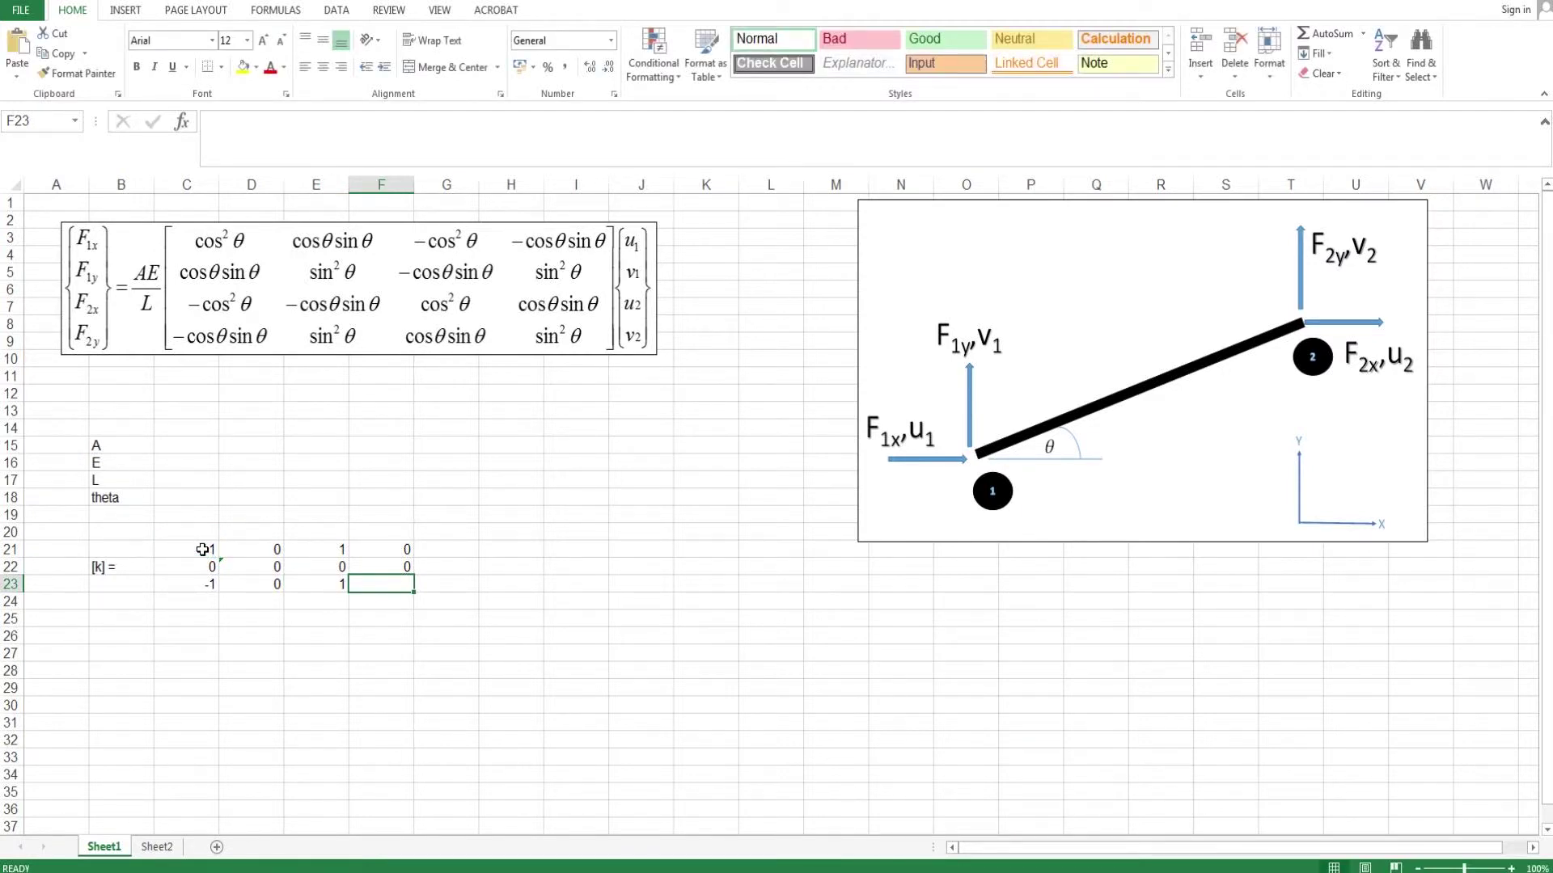
type("=")
left_click(253, 550)
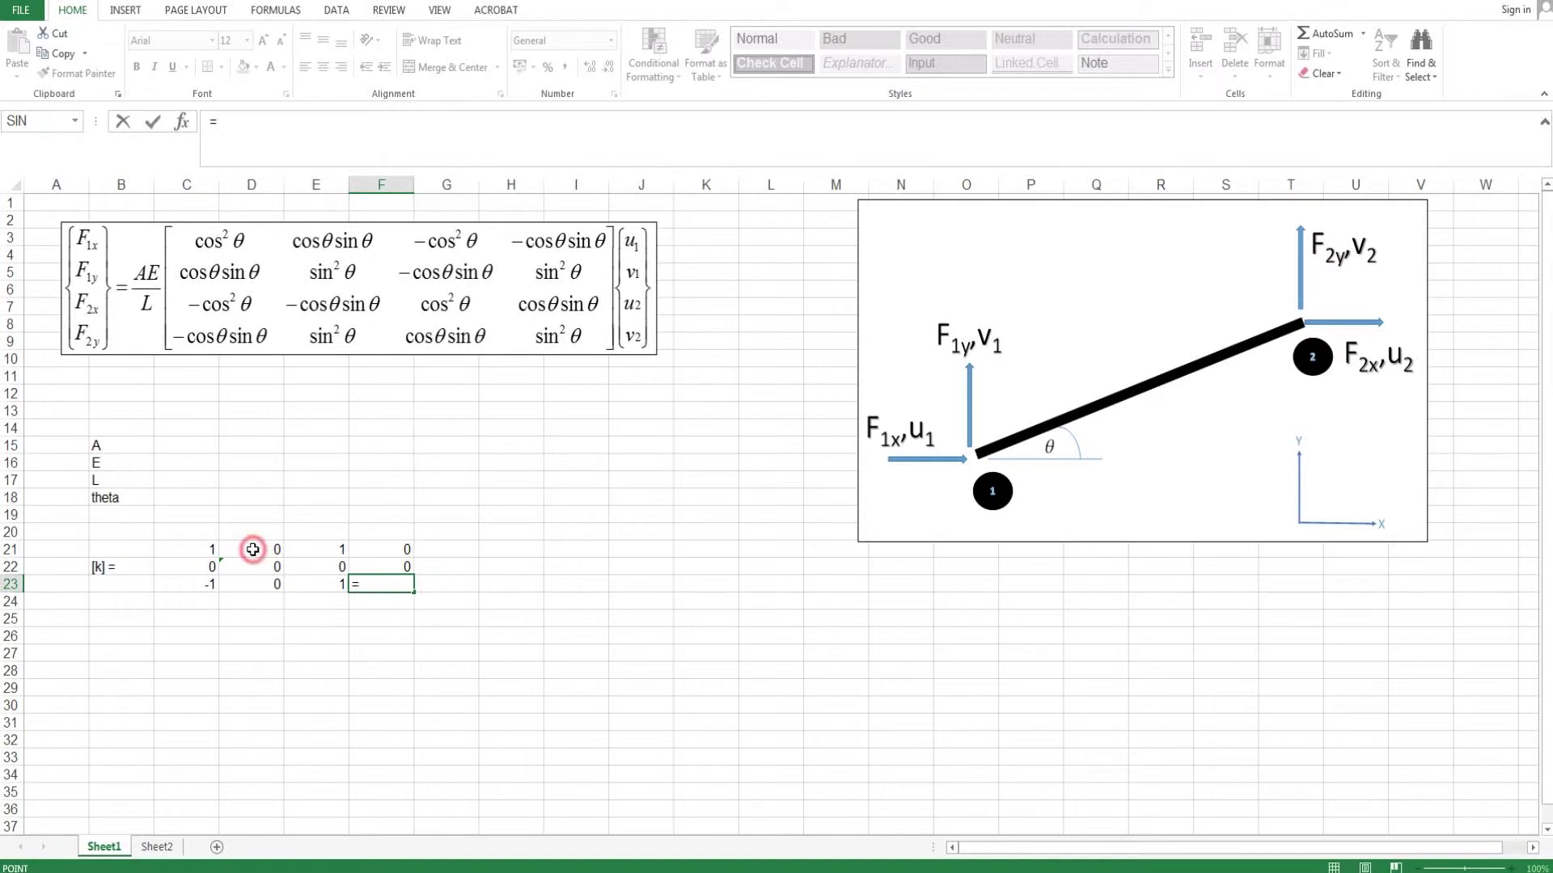
key("Return")
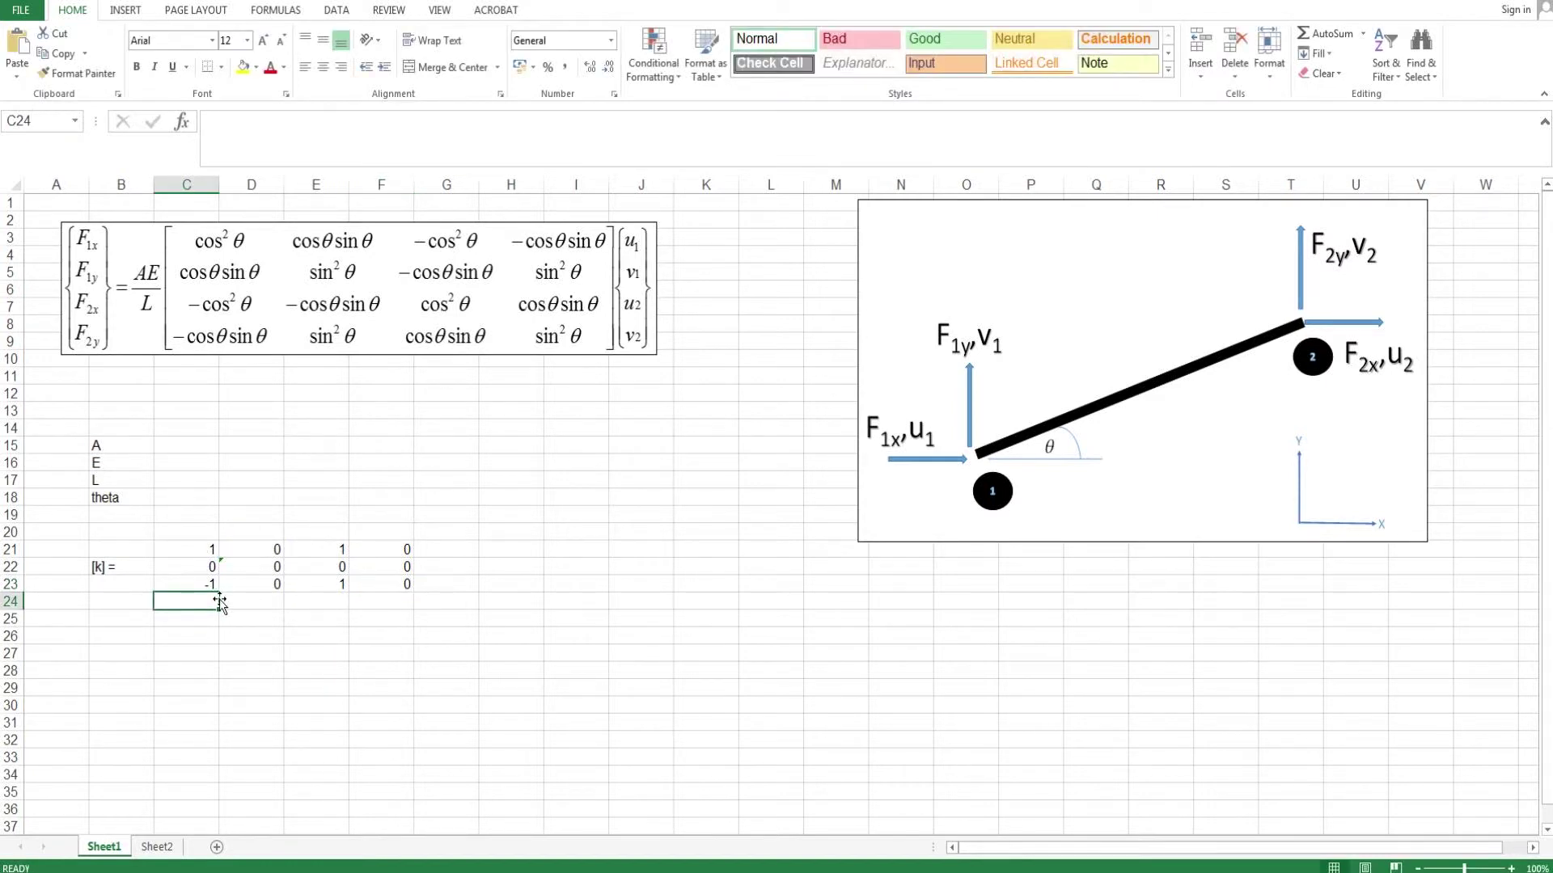
Set C24 to =-C22 and D24 to =D22
type("=-")
left_click(194, 569)
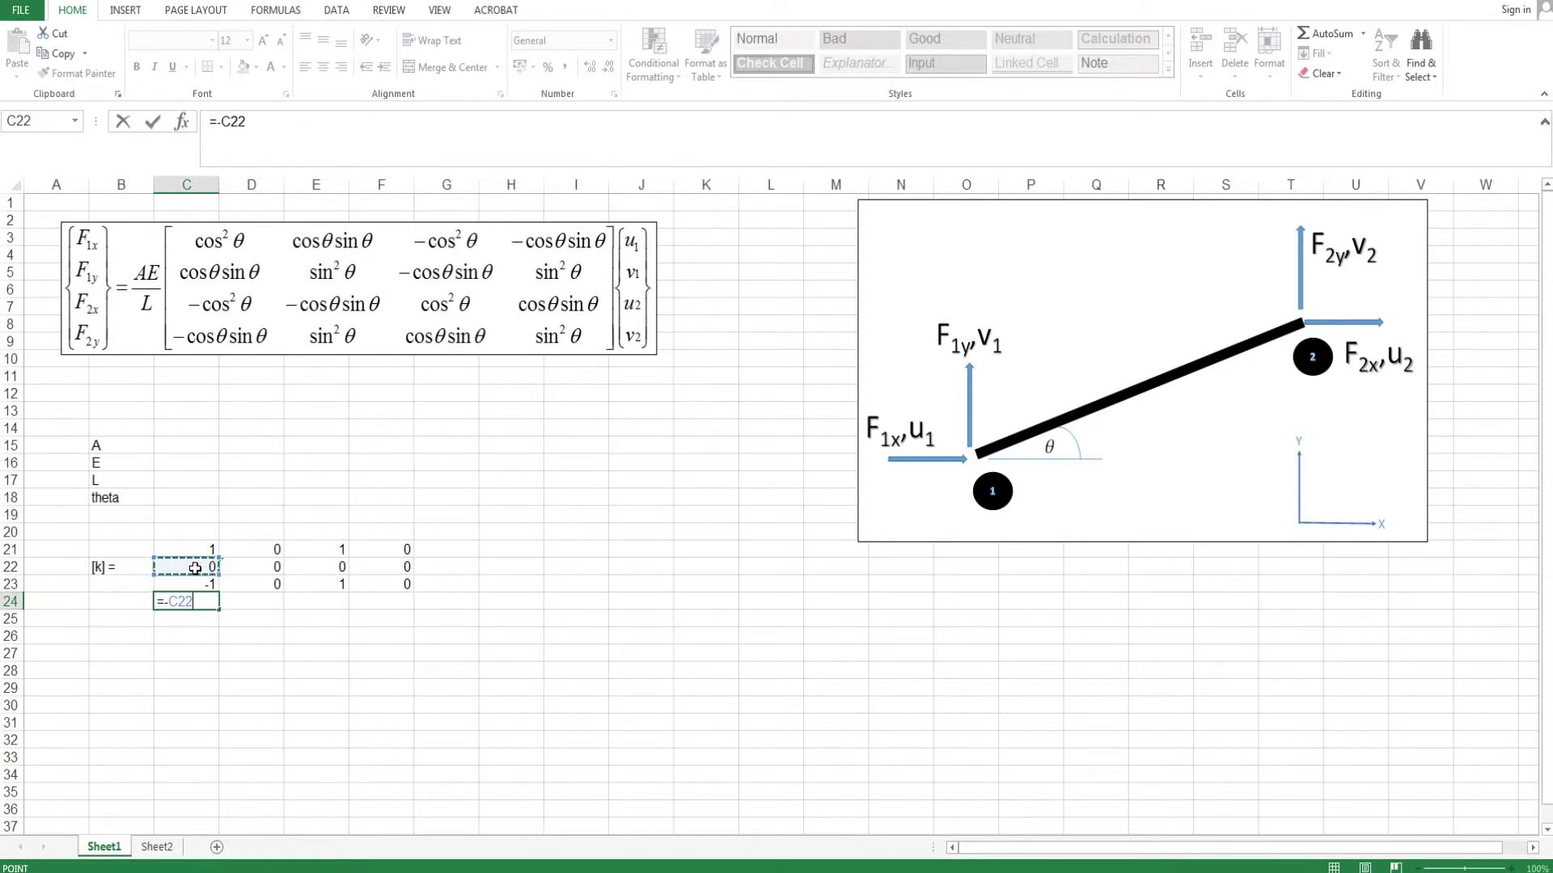
key("Tab")
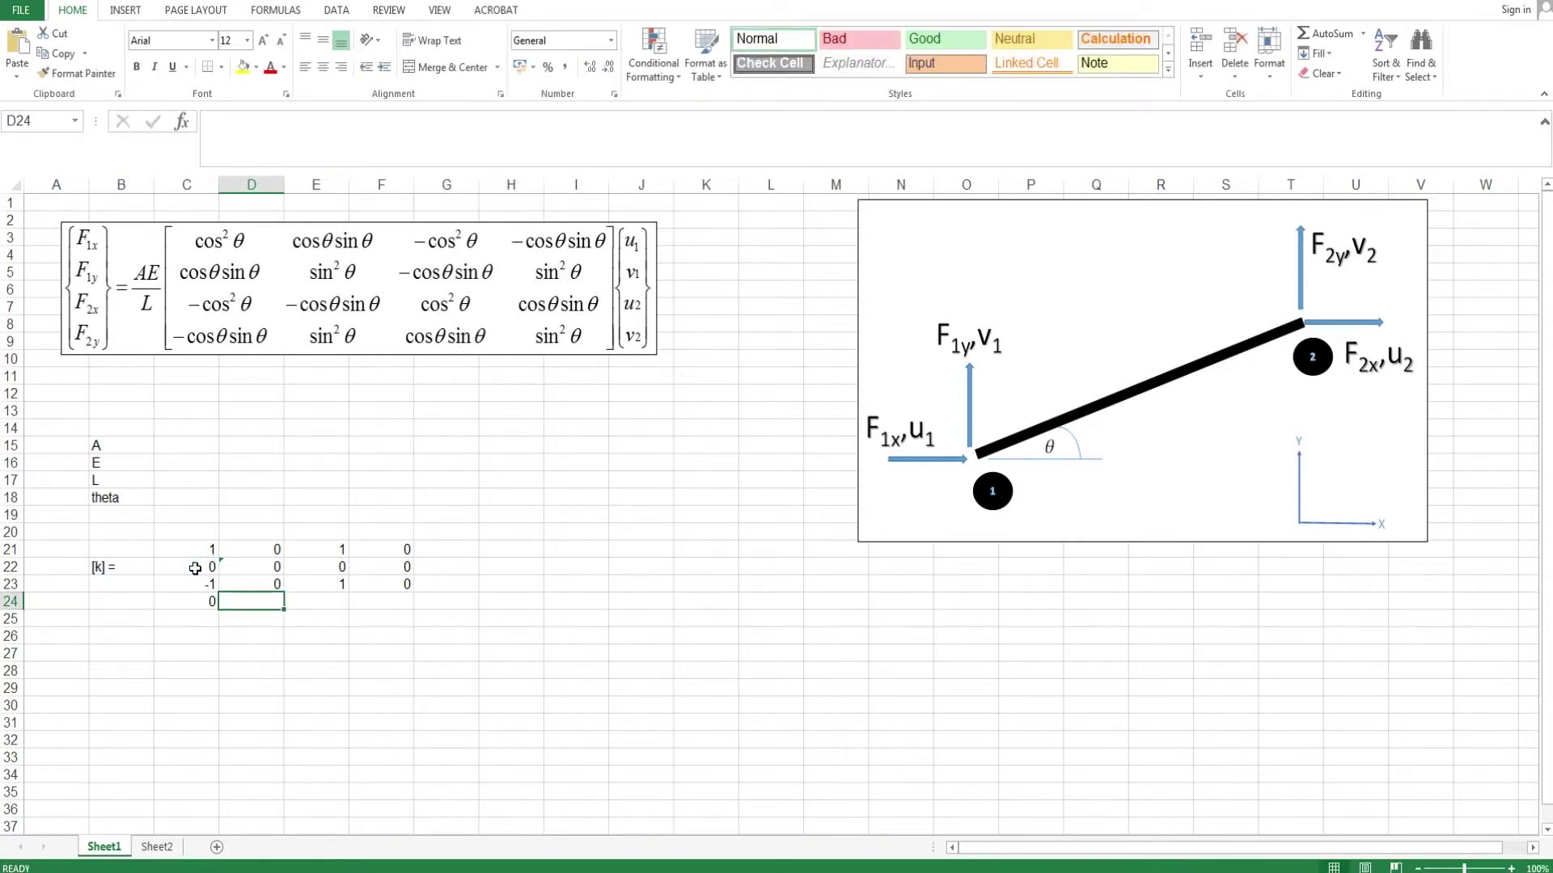
type("=")
left_click(237, 565)
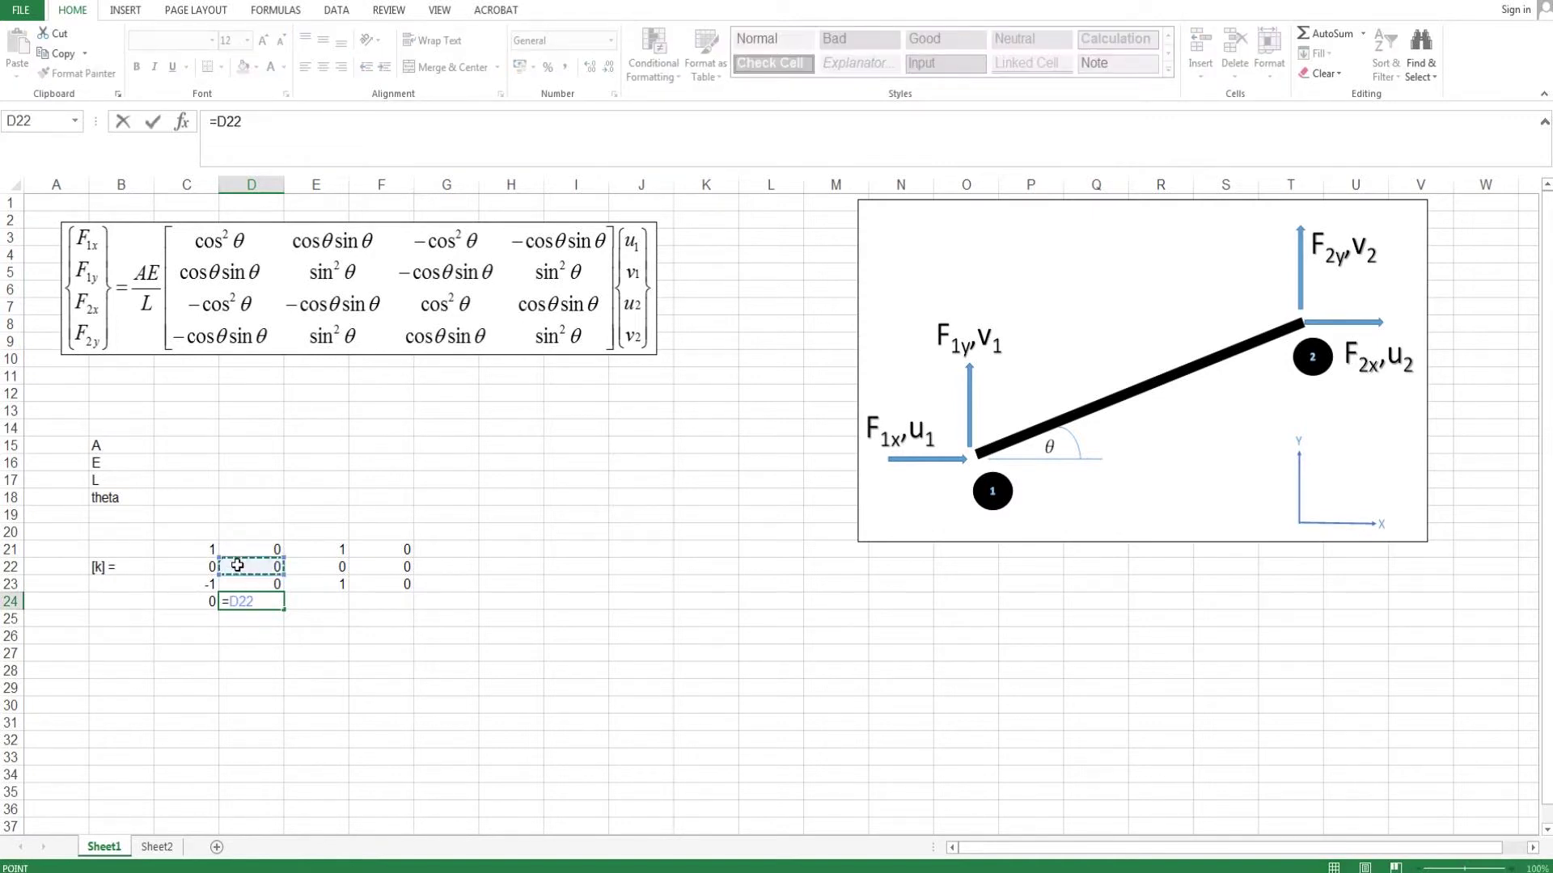
key("Tab")
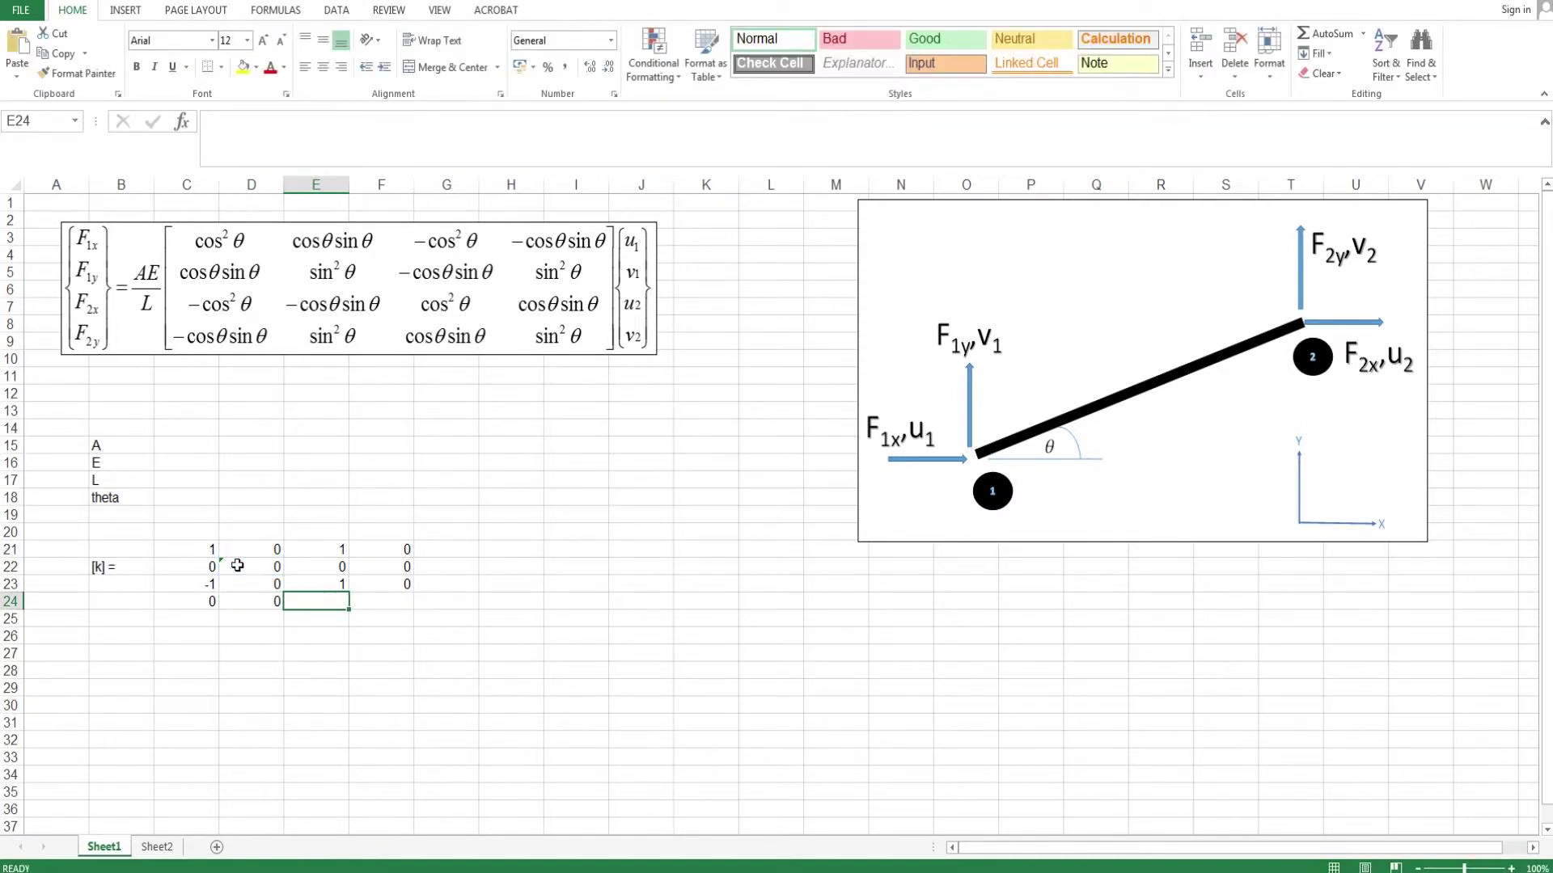
Link E24 to D21 and F24 to D22
type("=")
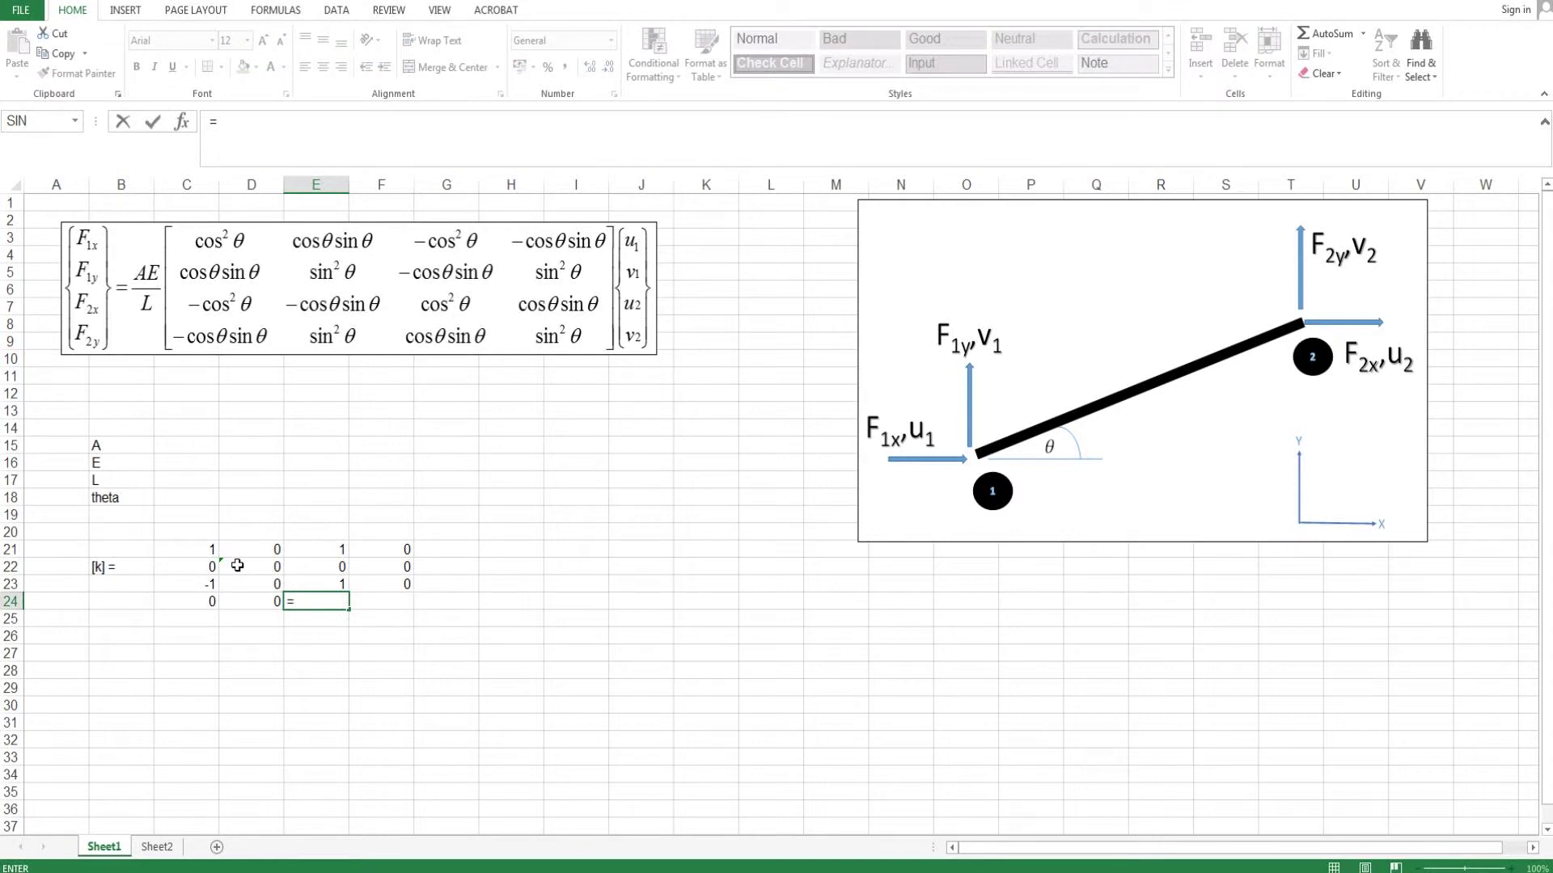
left_click(253, 546)
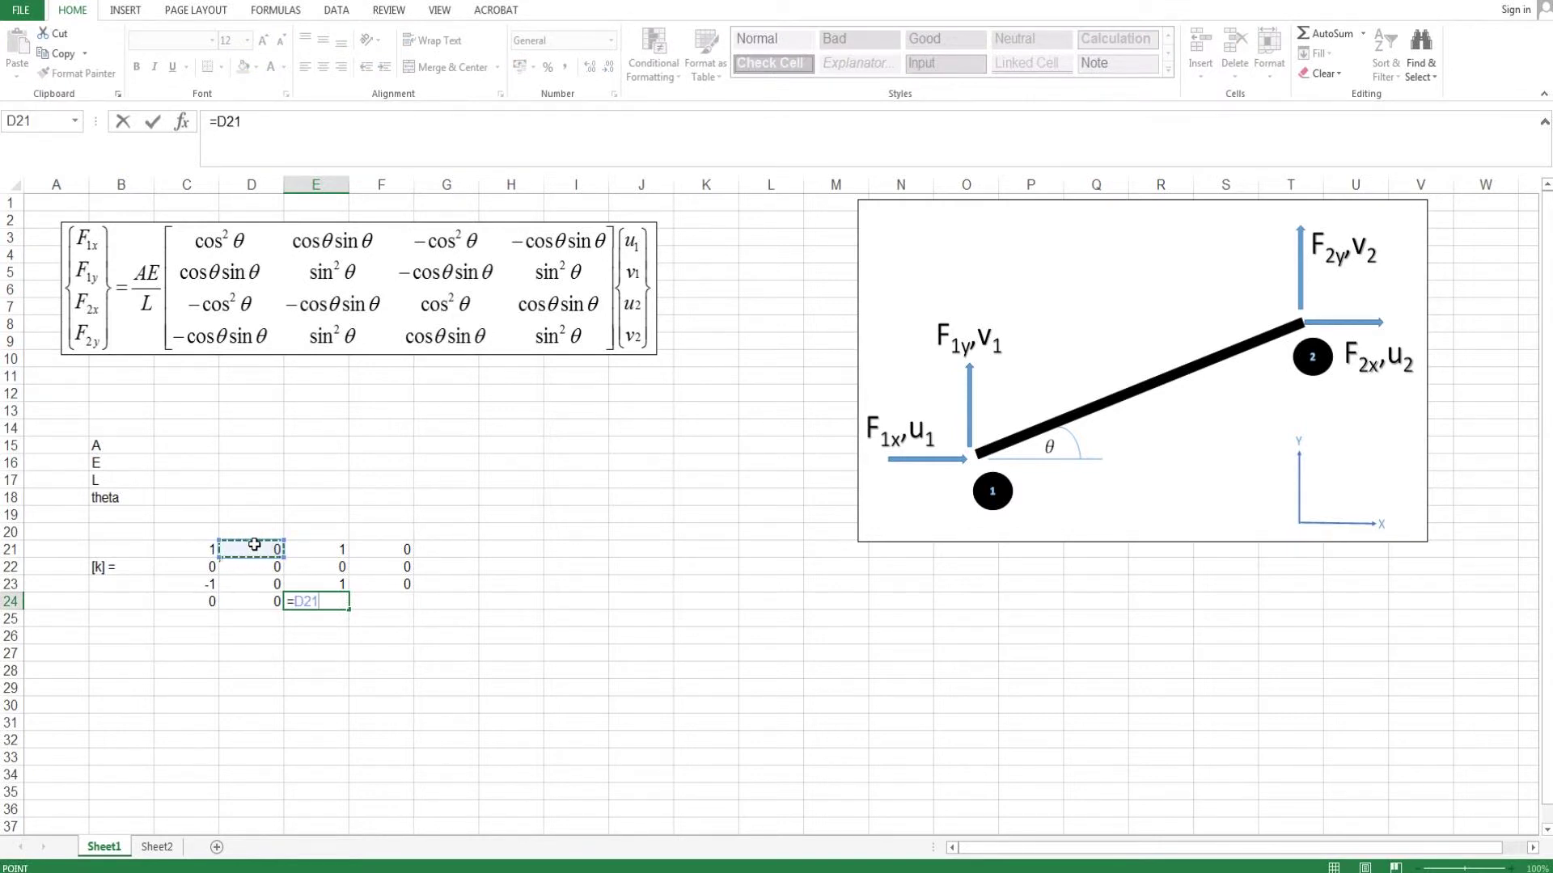
key("Tab")
type("=")
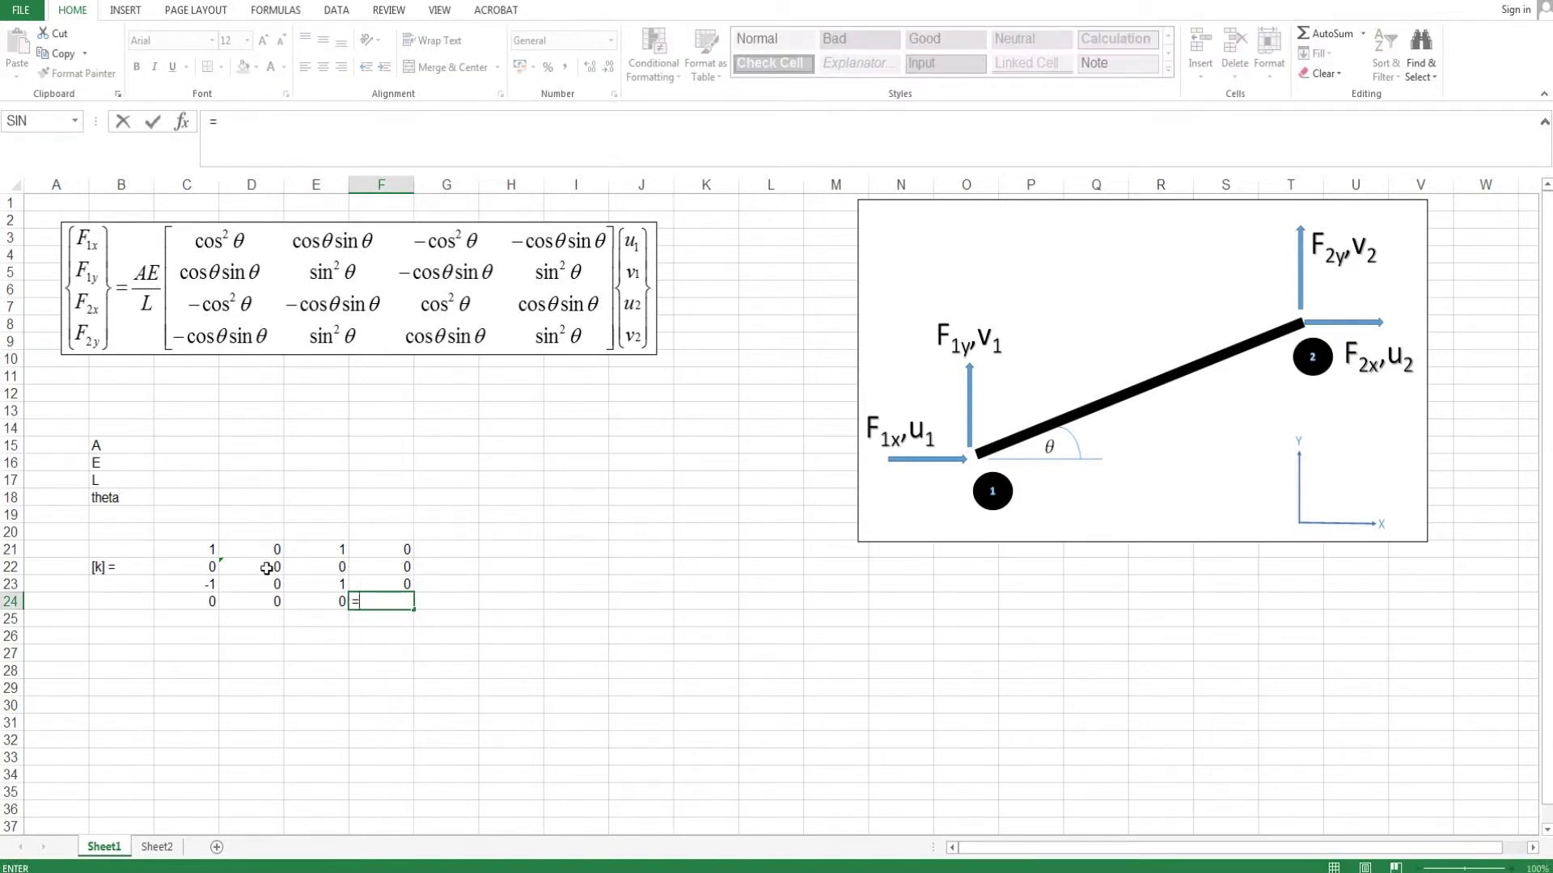
left_click(266, 569)
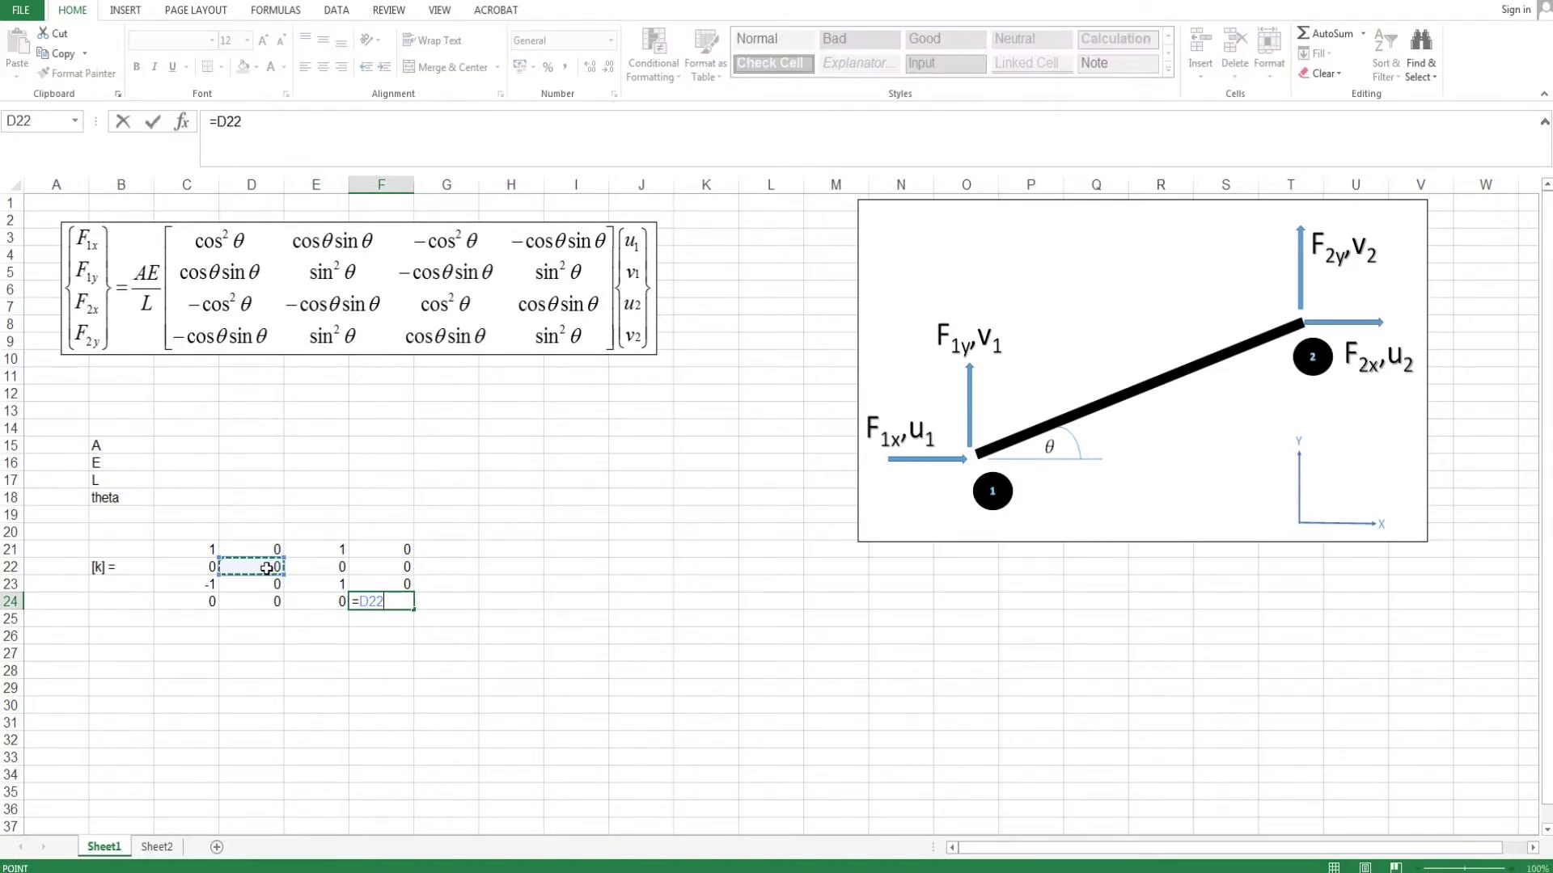
key("Return")
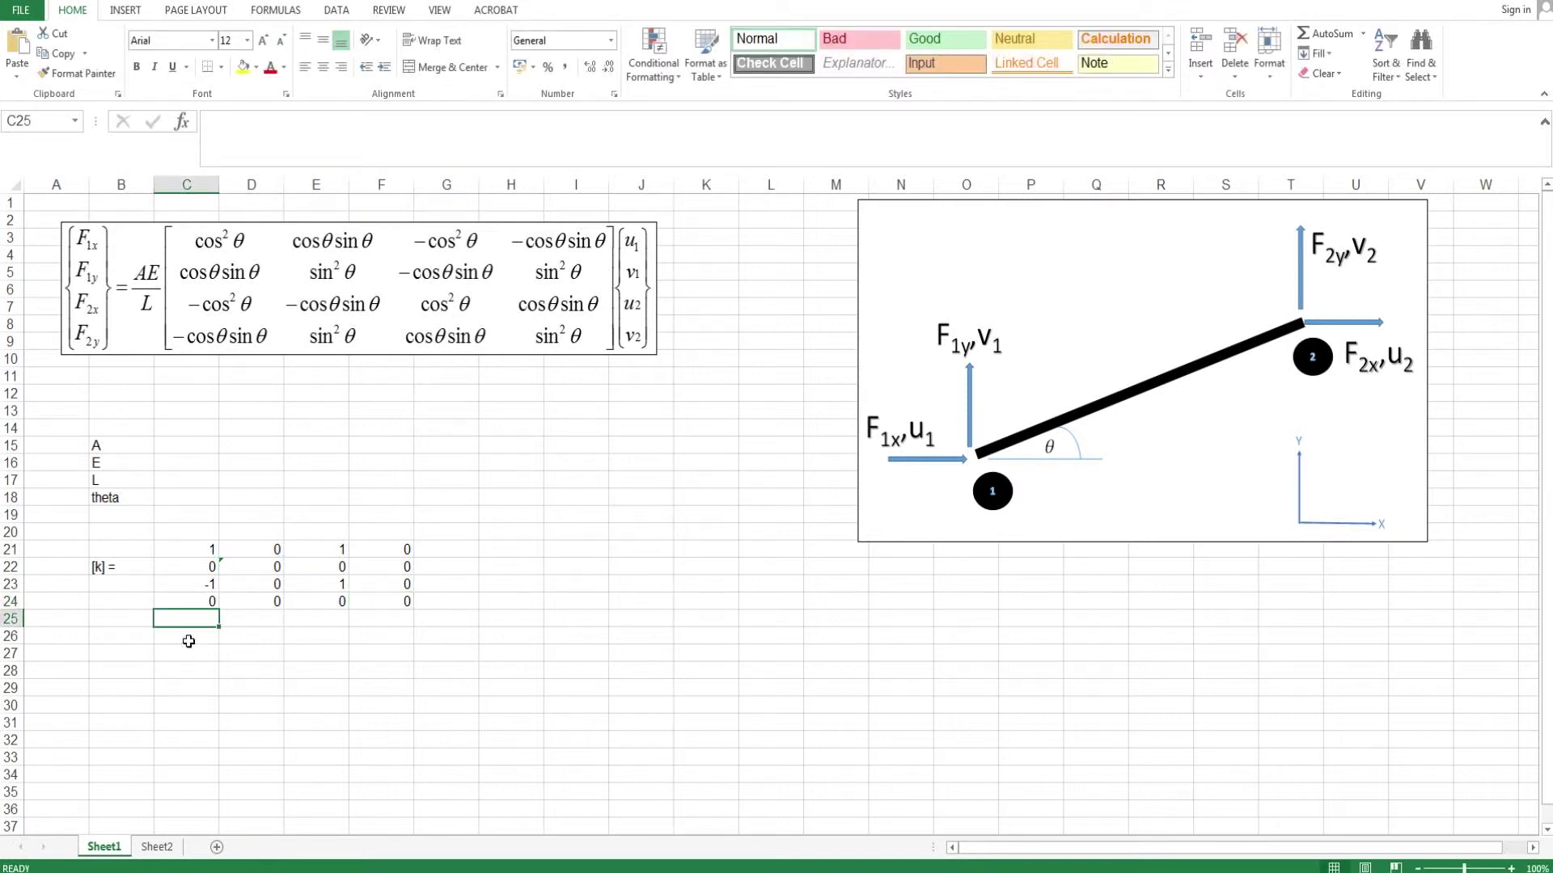
left_click(144, 658)
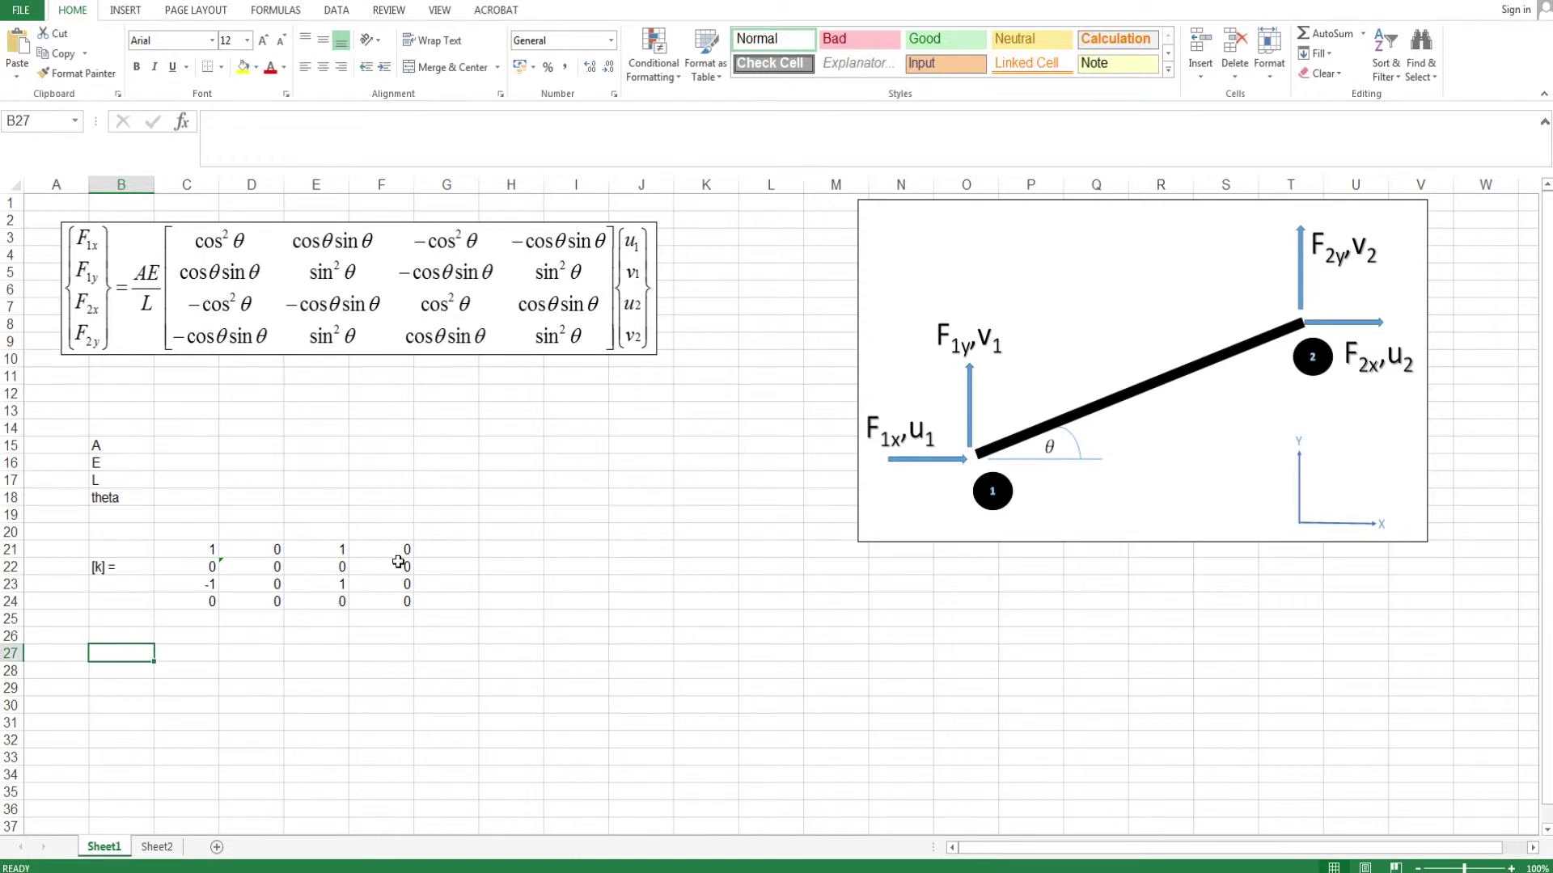
Put a * multiplication sign in G22 beside the matrix
left_click(443, 564)
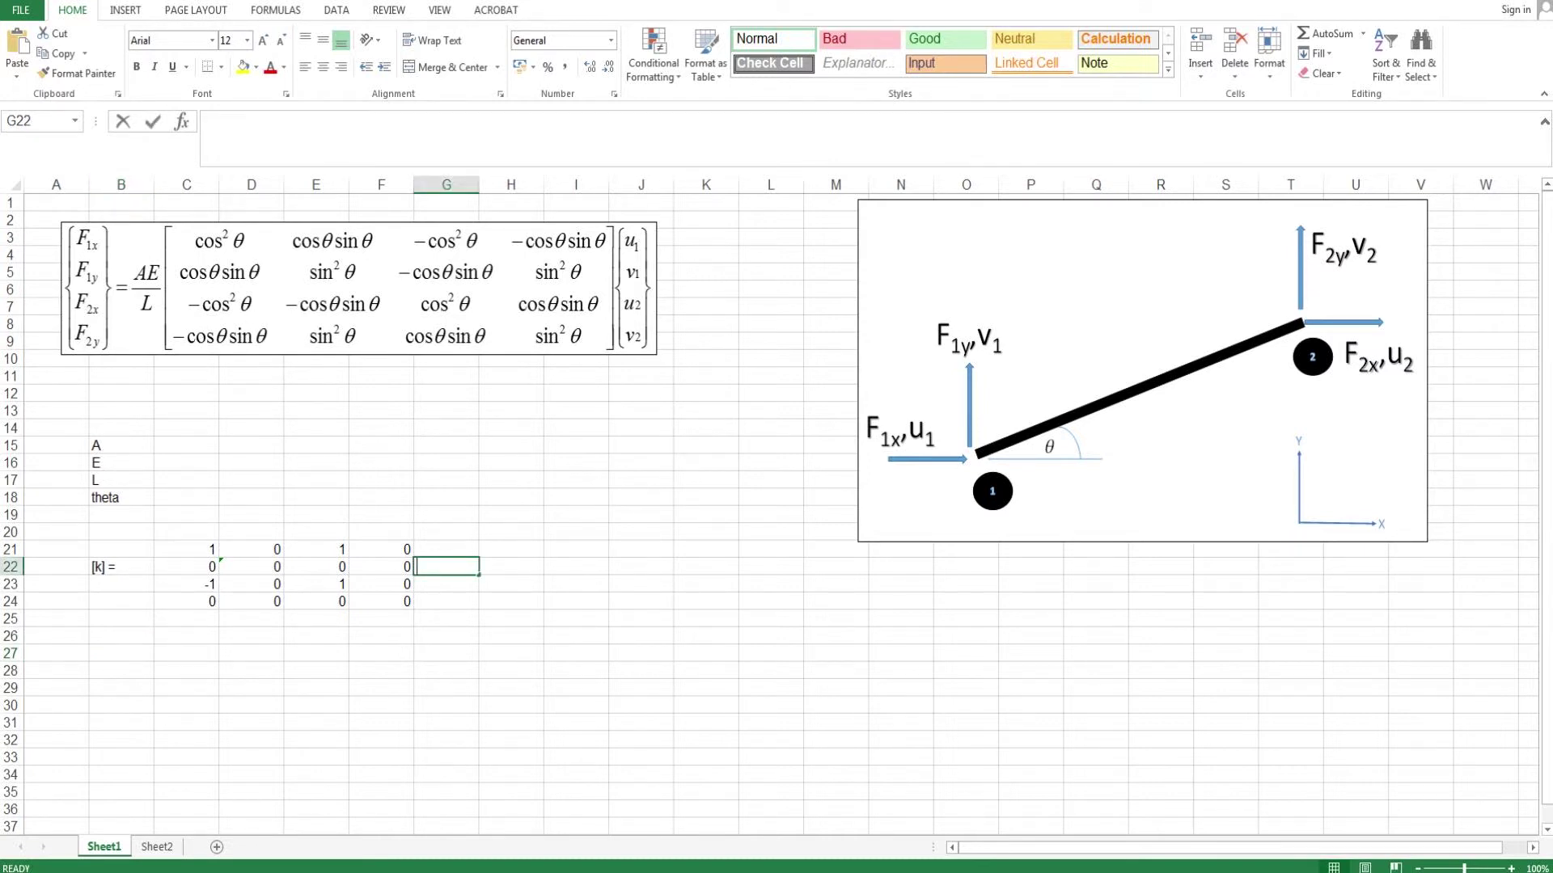
type("*")
key("Tab")
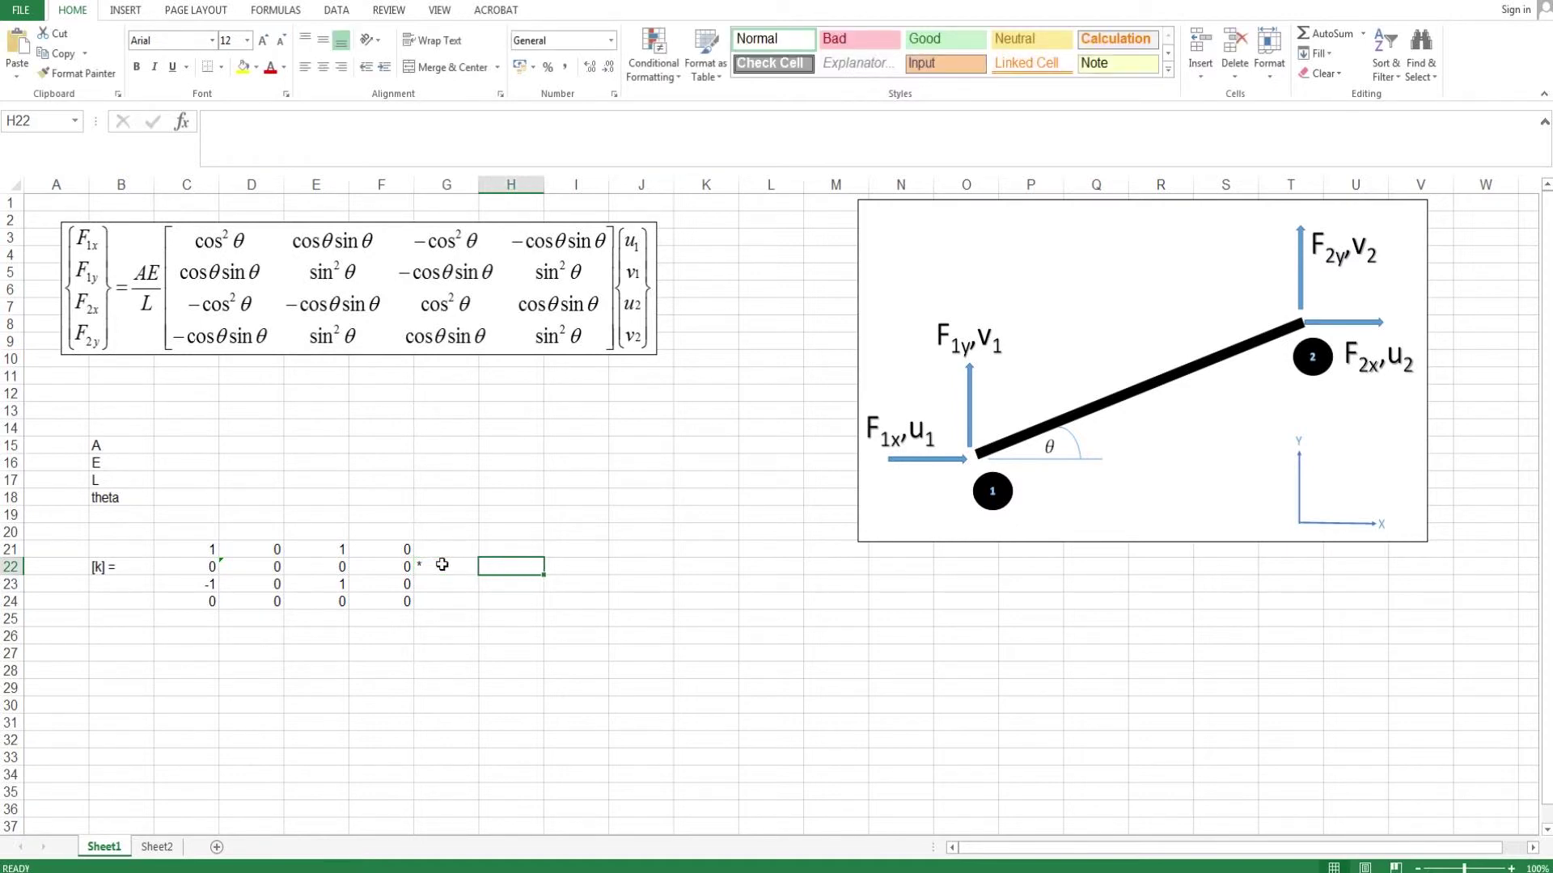
Enter the AE/L factor =C15*C16/C17 in H22
type("=")
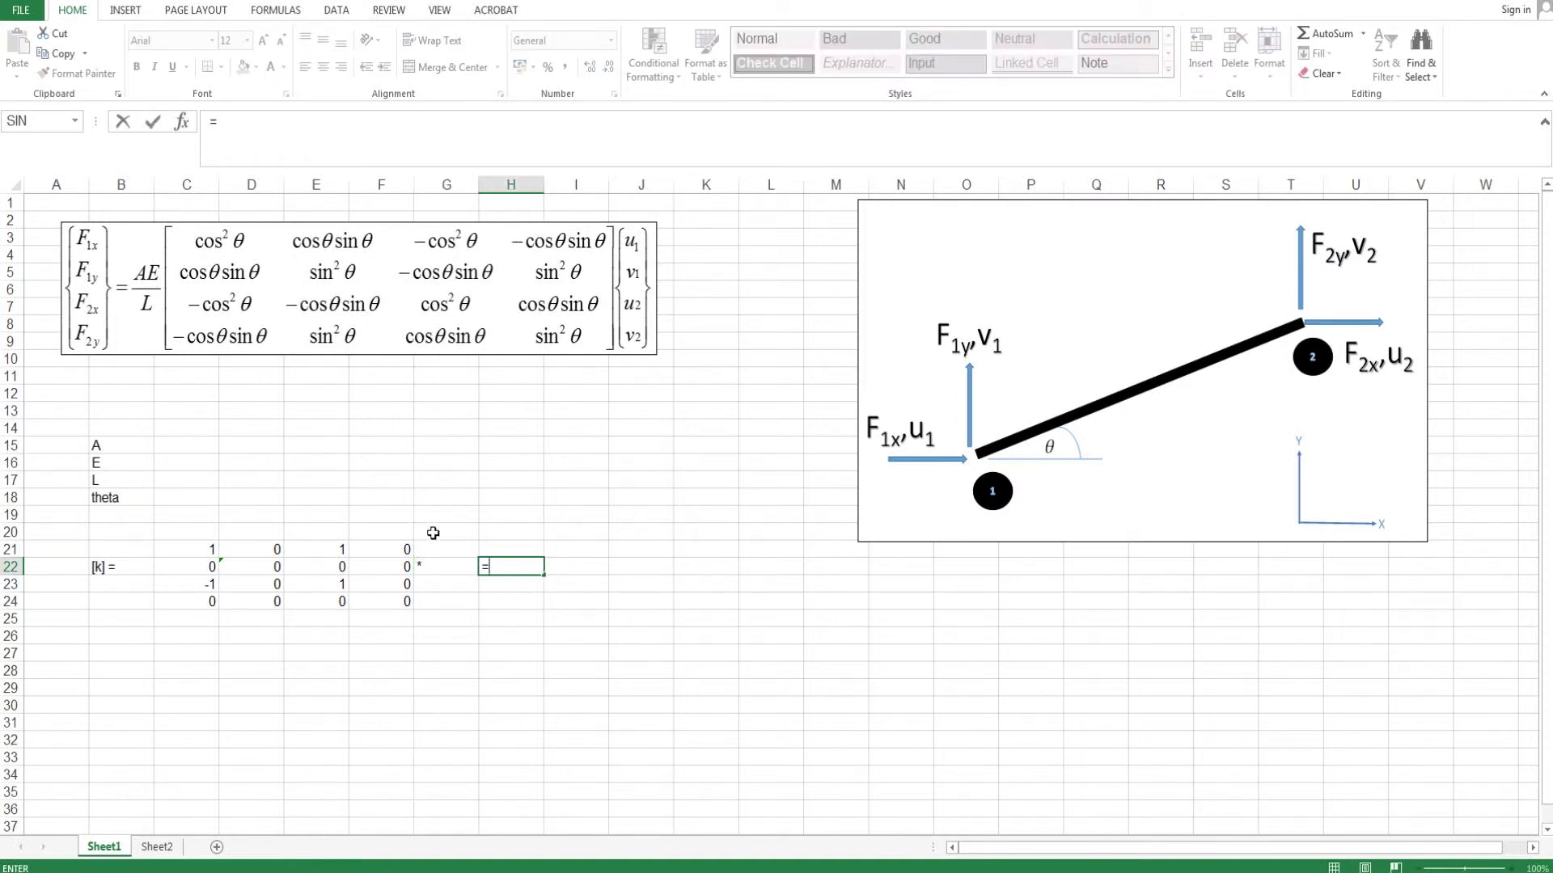
left_click(182, 448)
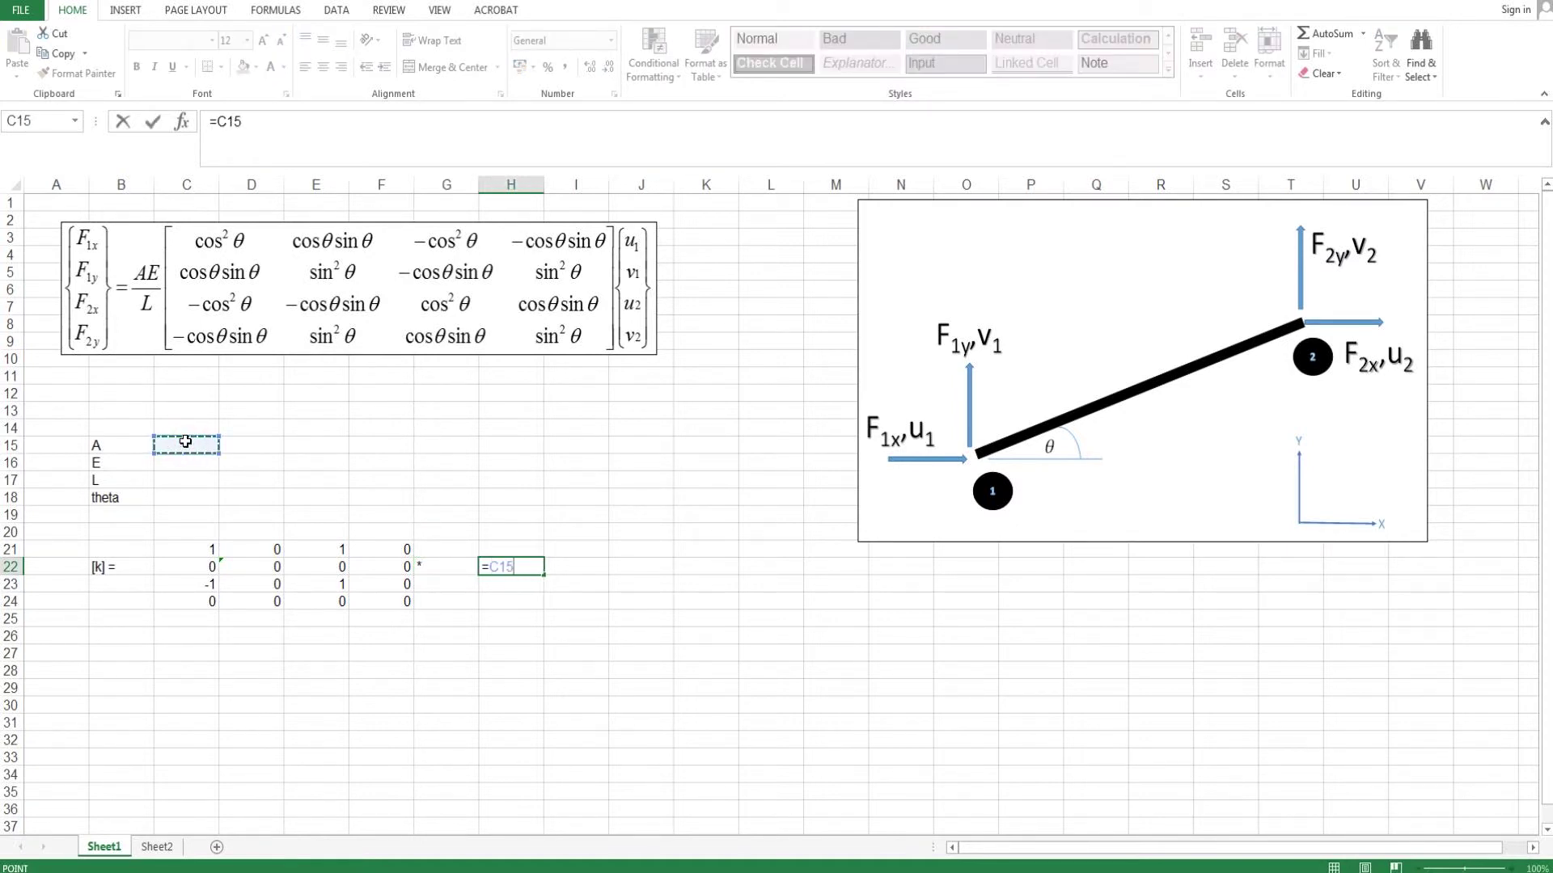
type("*")
left_click(183, 466)
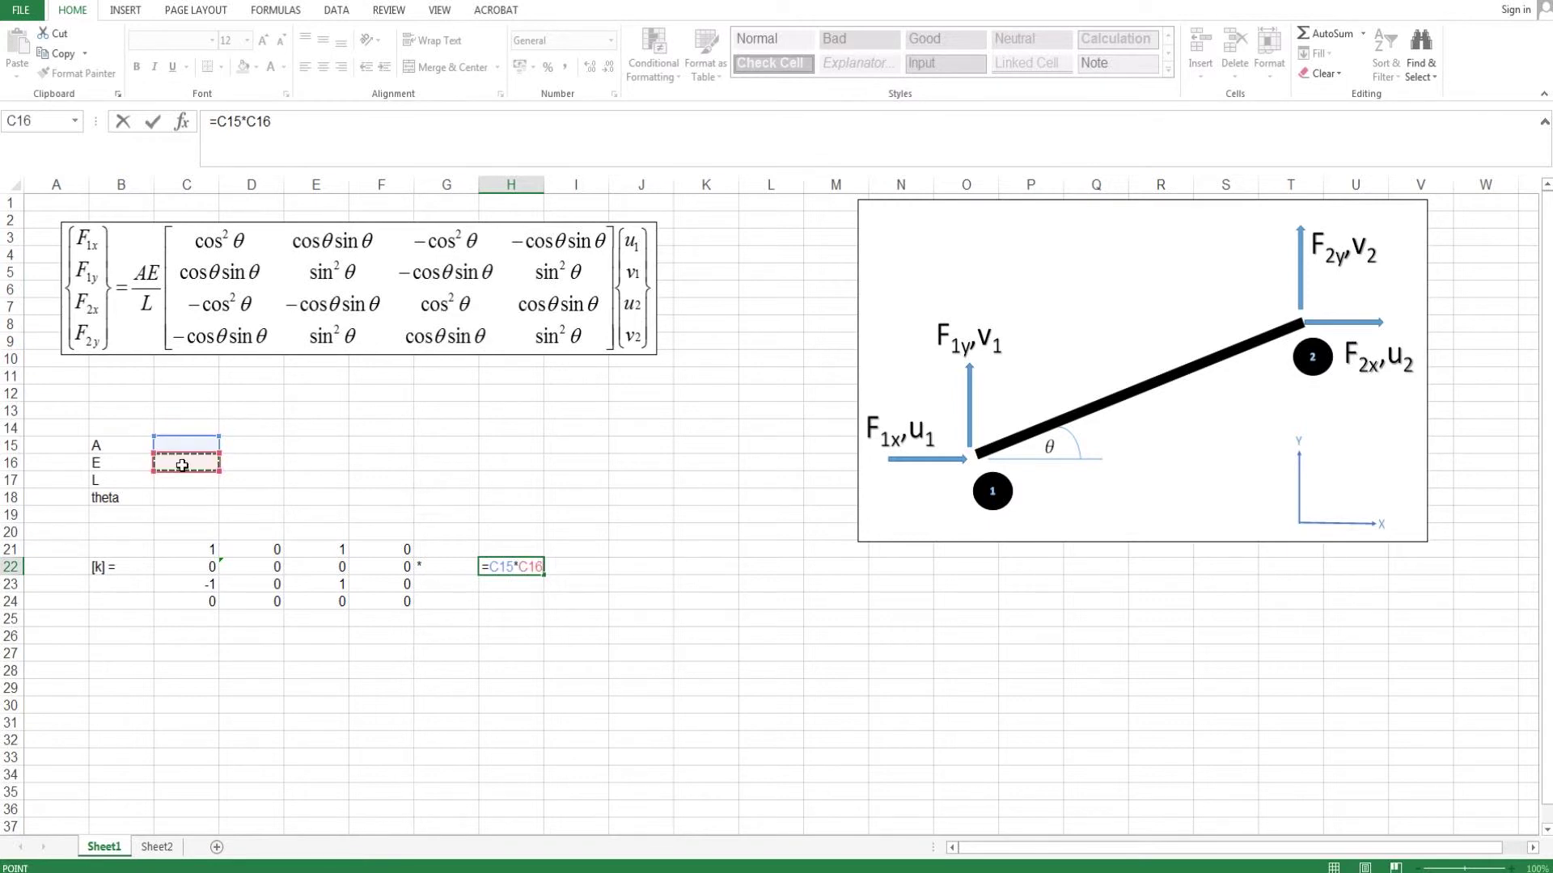
type("/")
left_click(189, 480)
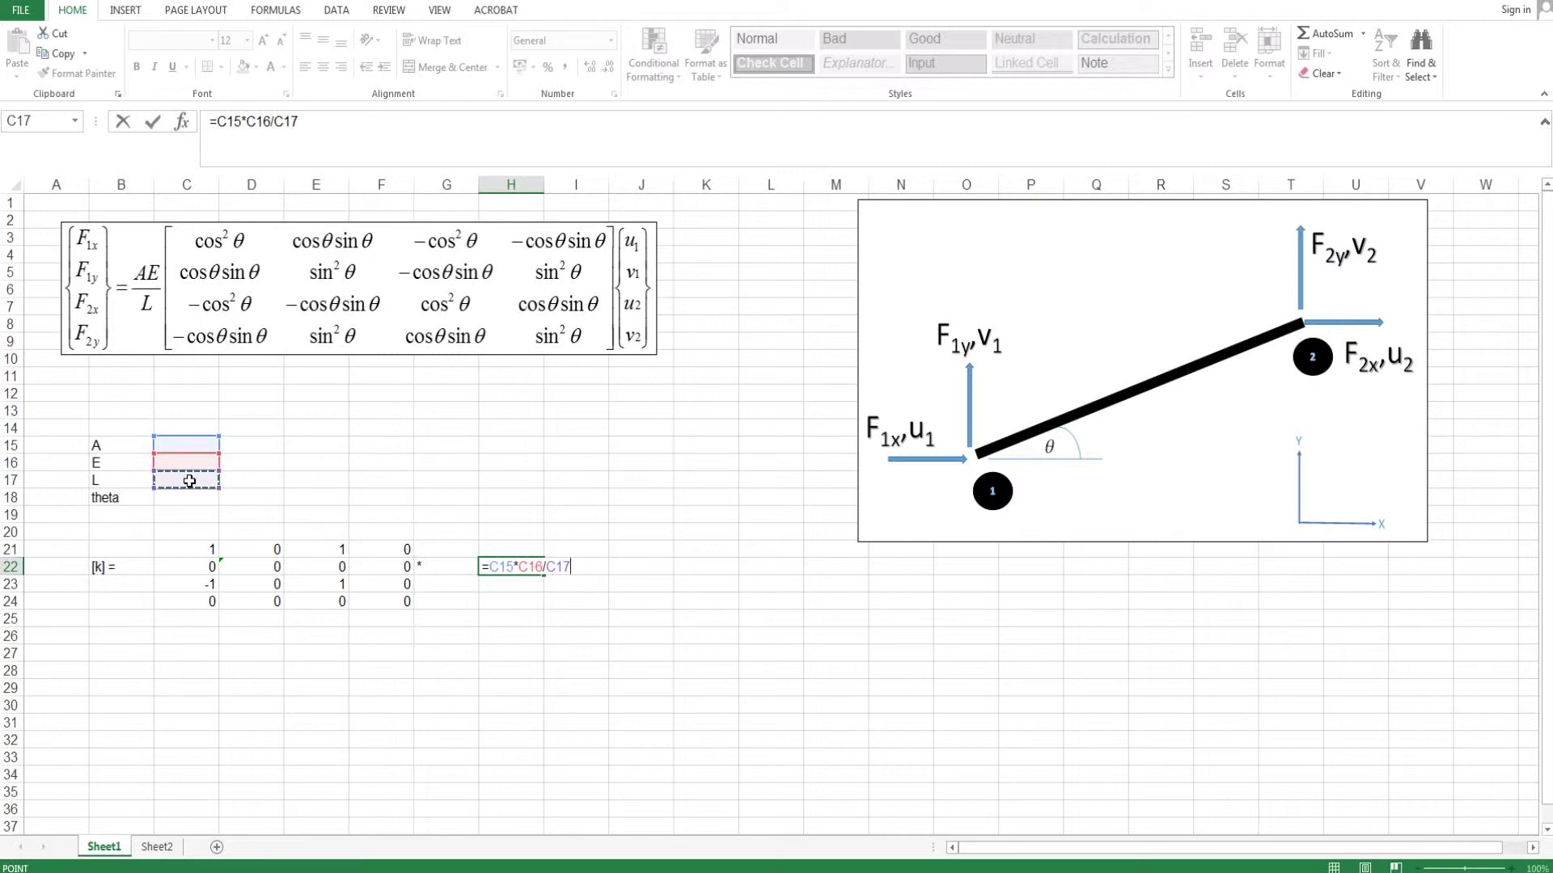
key("Return")
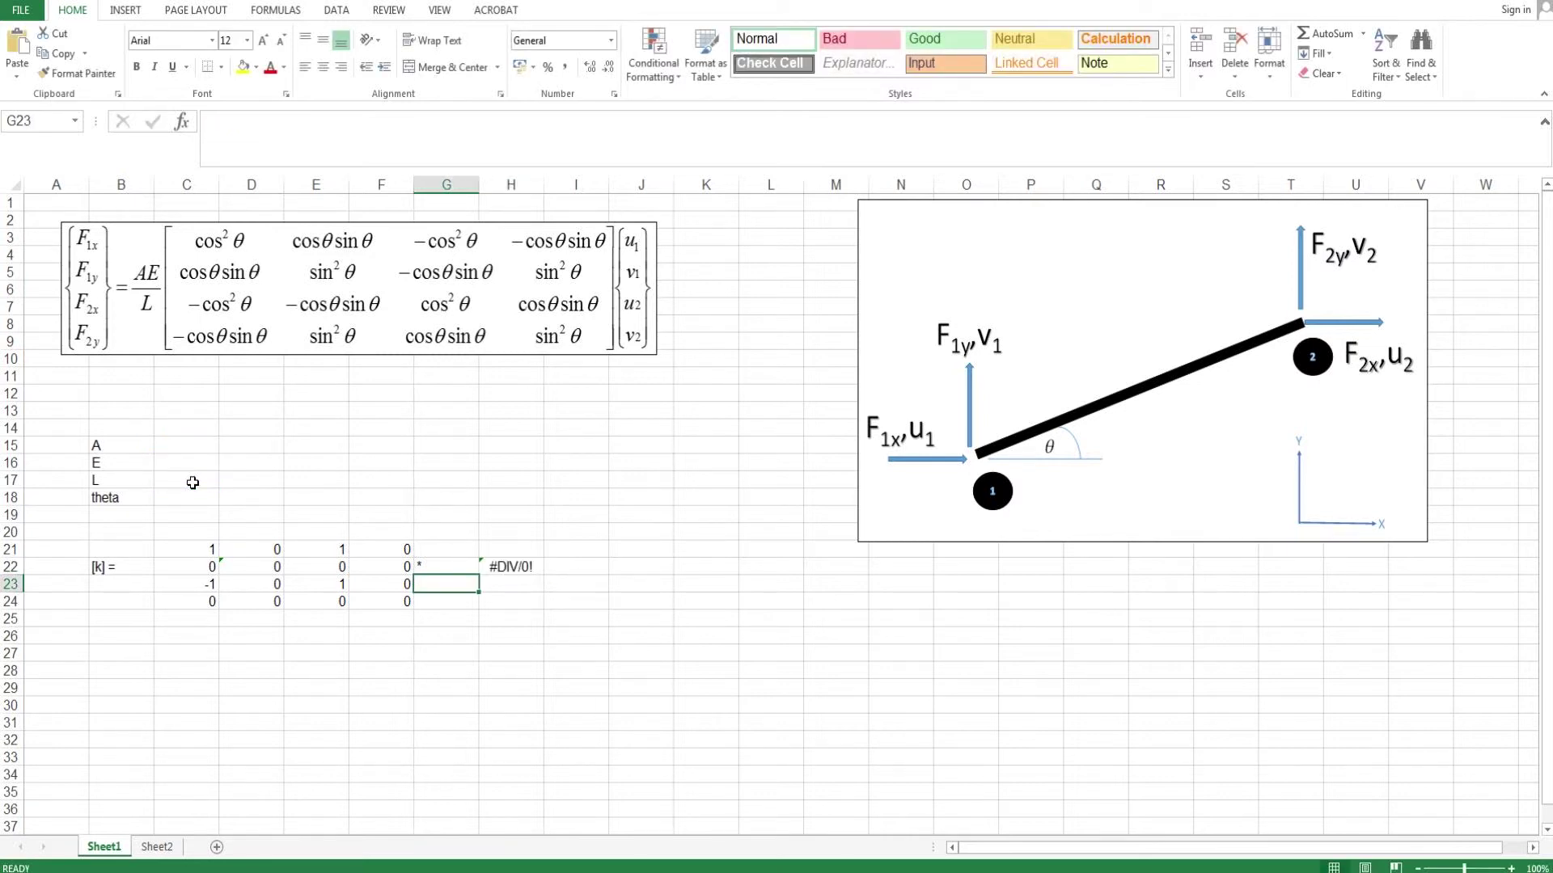
left_click(131, 686)
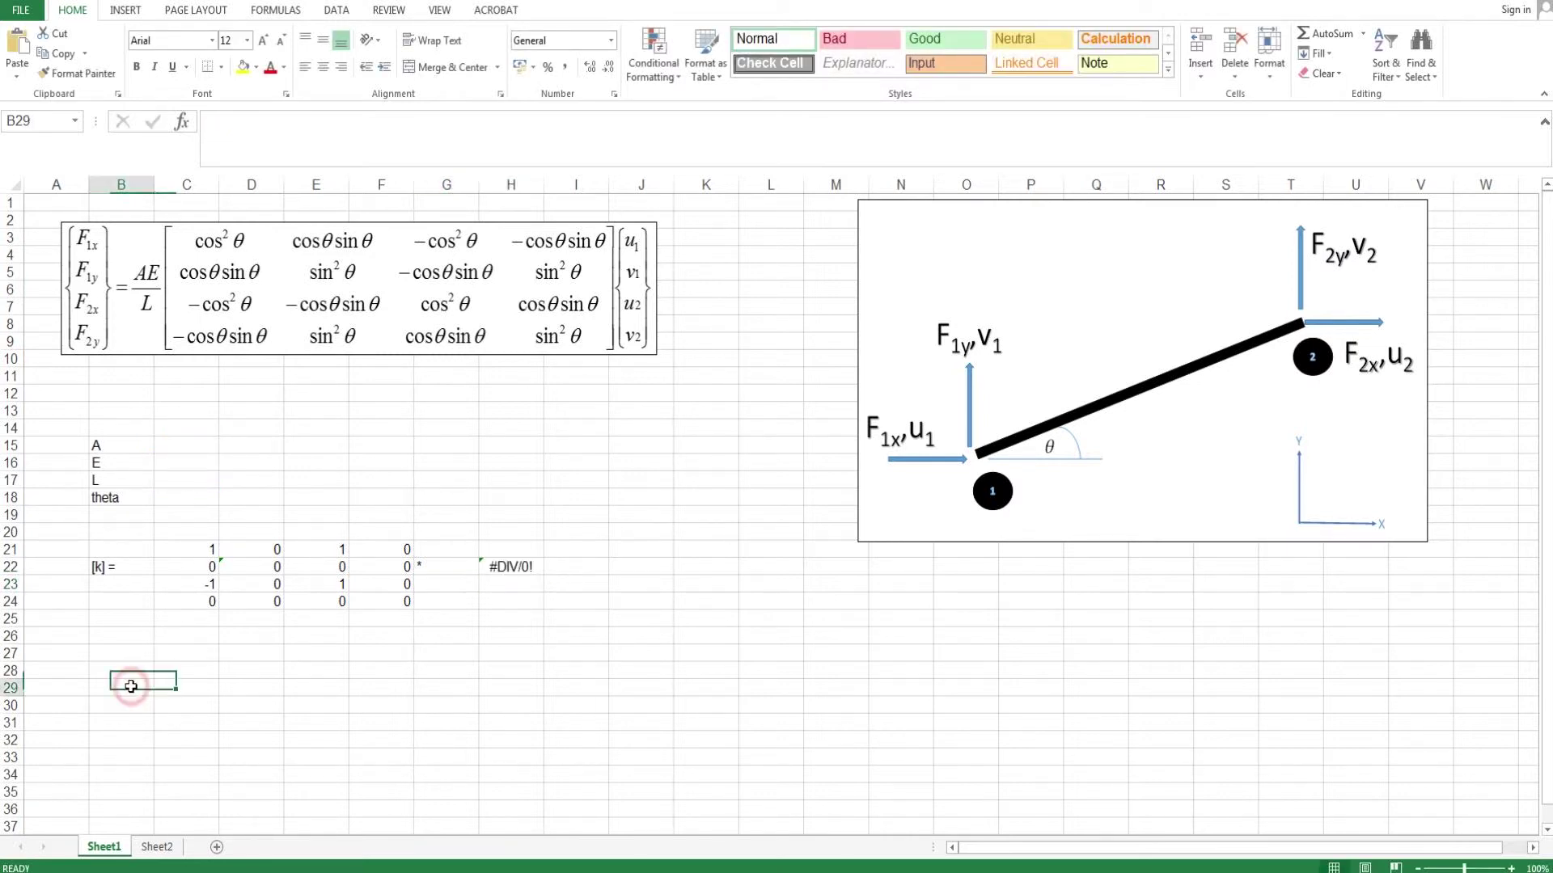
Add an = label in B29 and clear a pasted copy of the matrix from C28:F31
type("=")
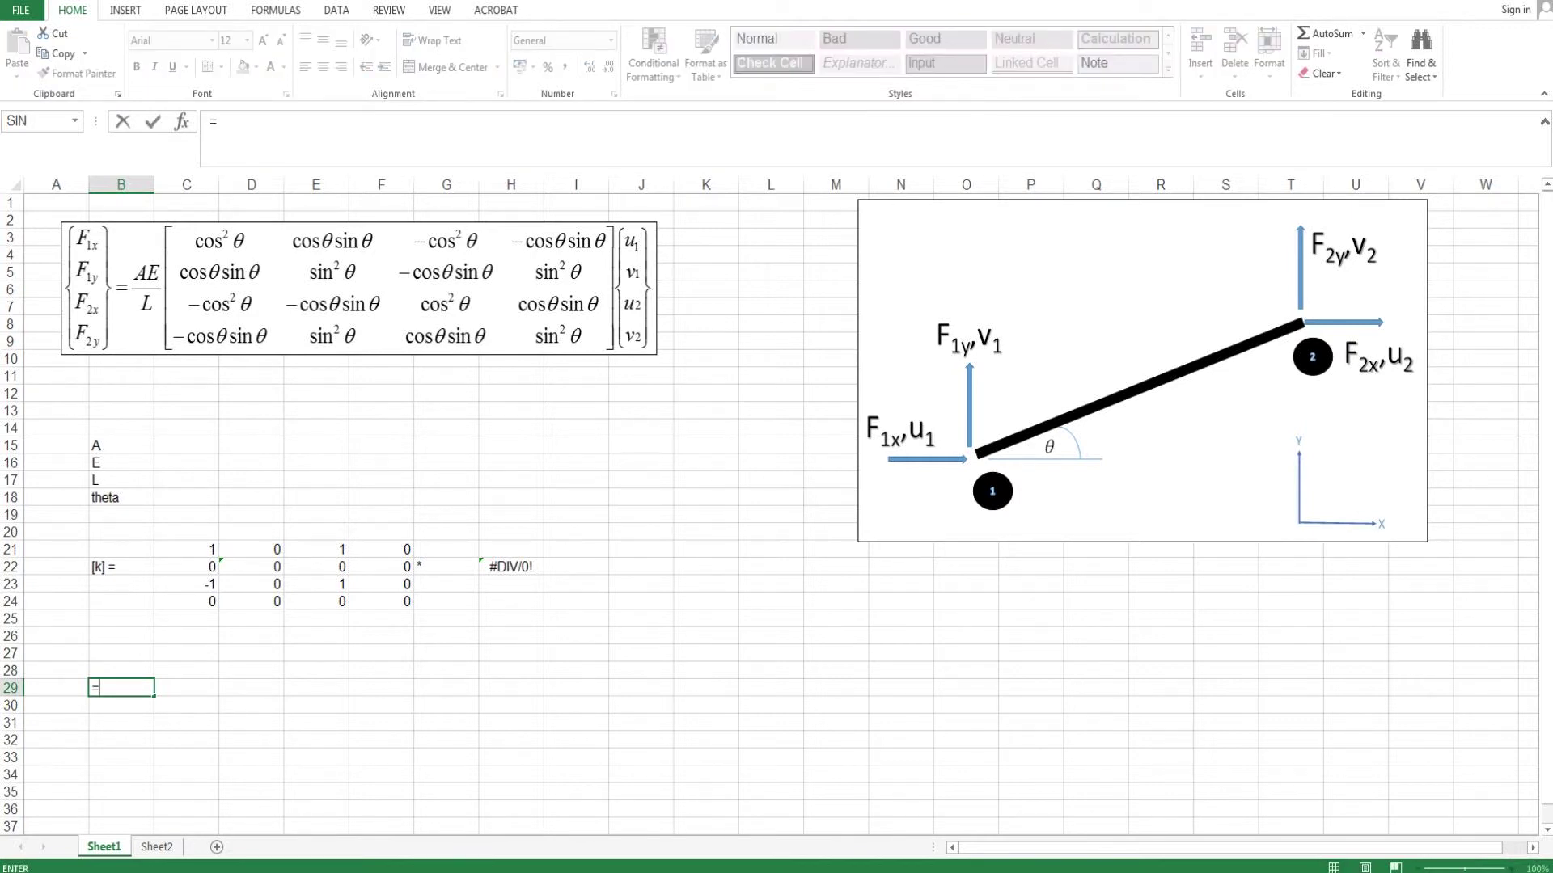
key("Tab")
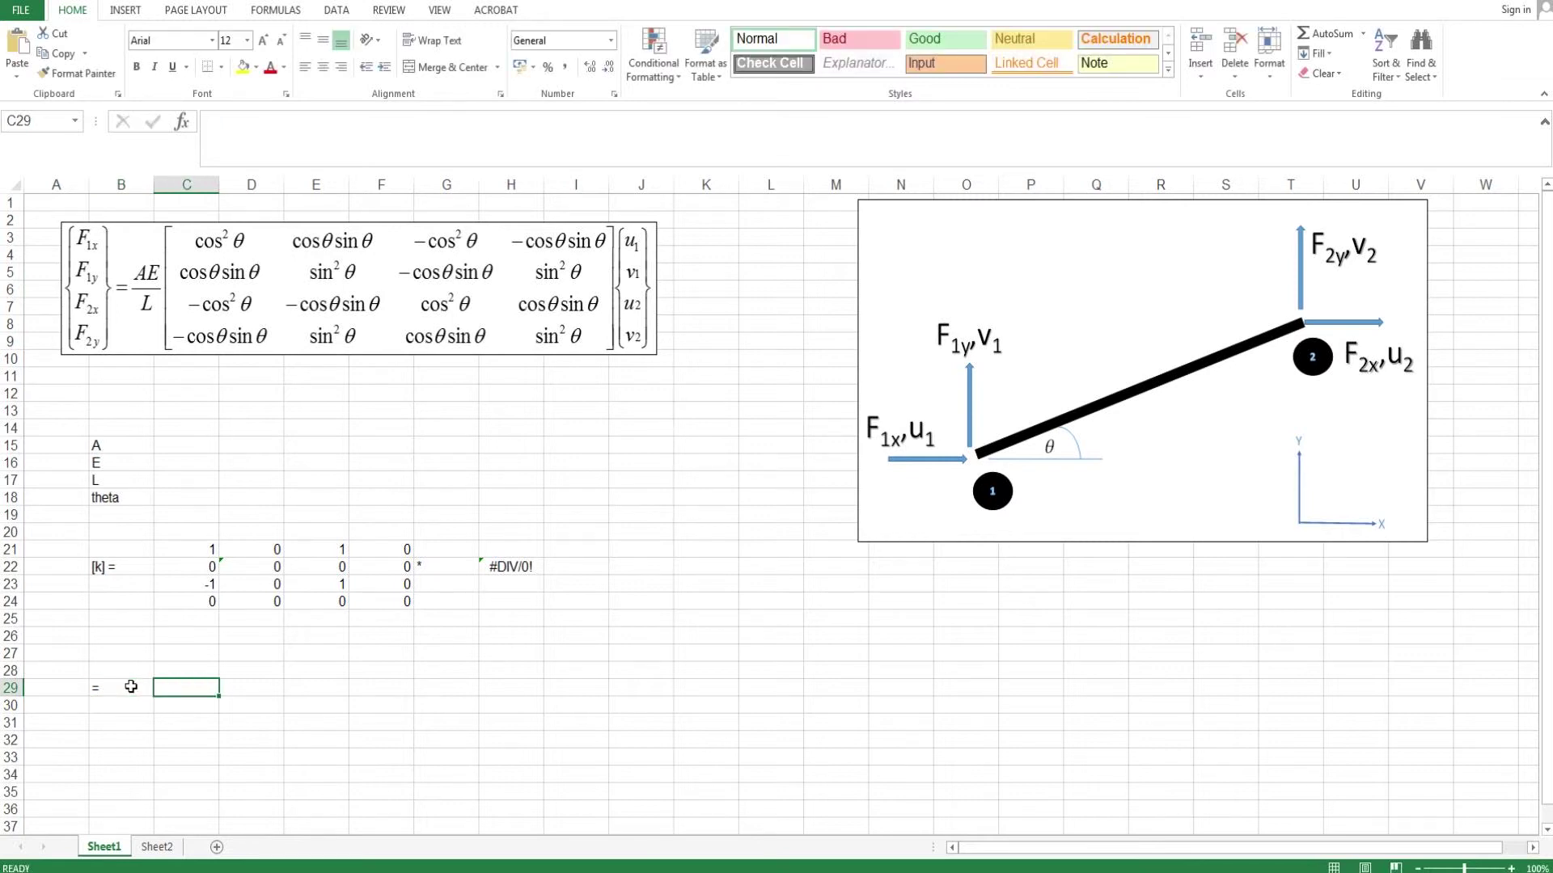
left_click_drag(194, 556, 384, 604)
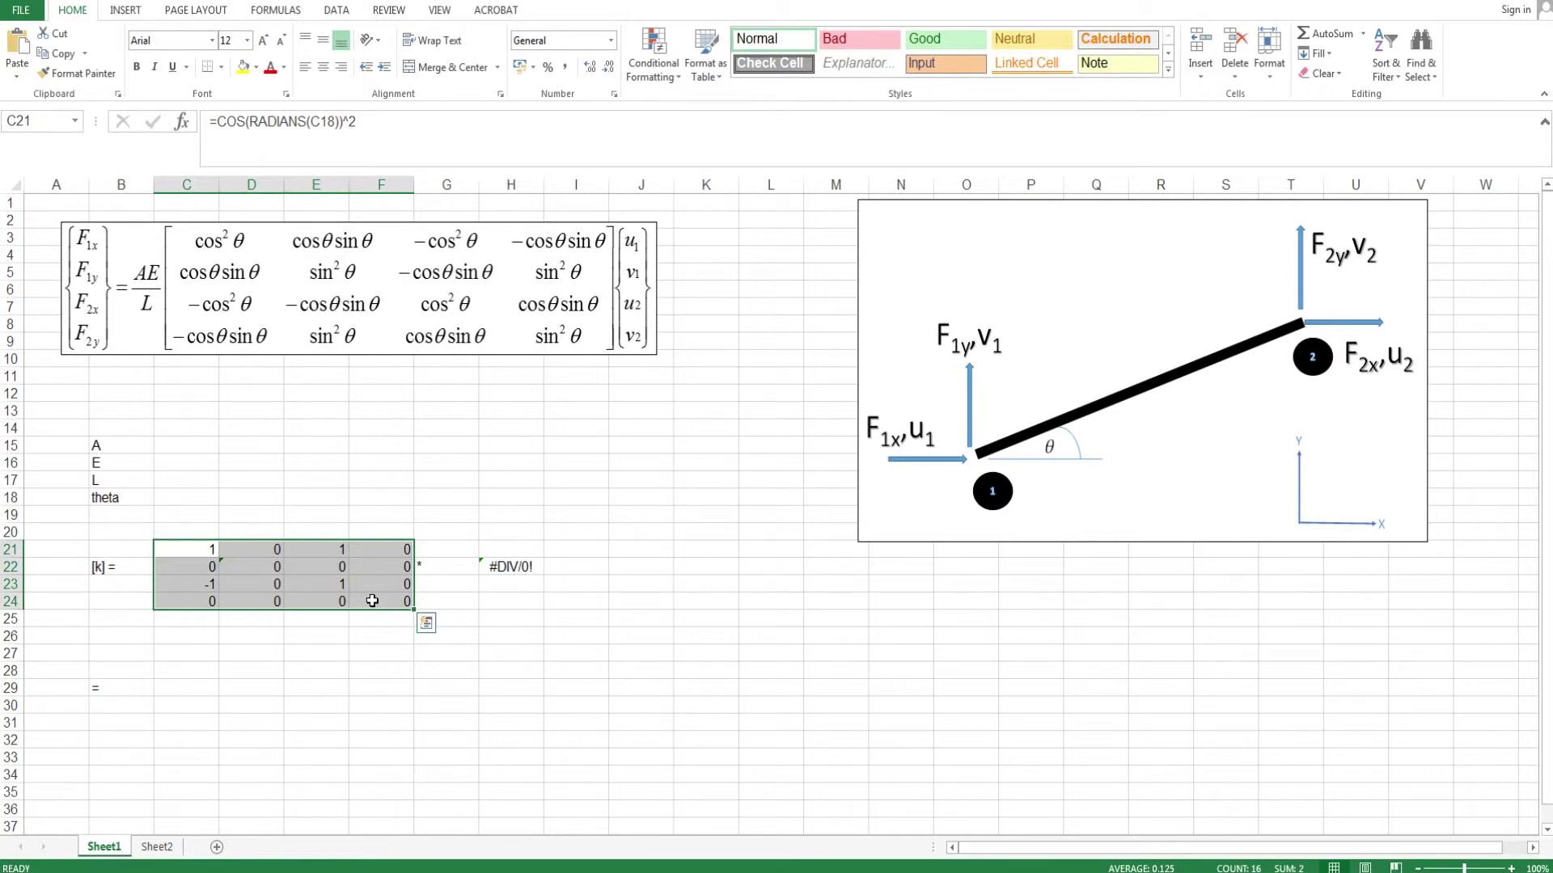
key("ctrl+c")
left_click(194, 671)
key("ctrl+v")
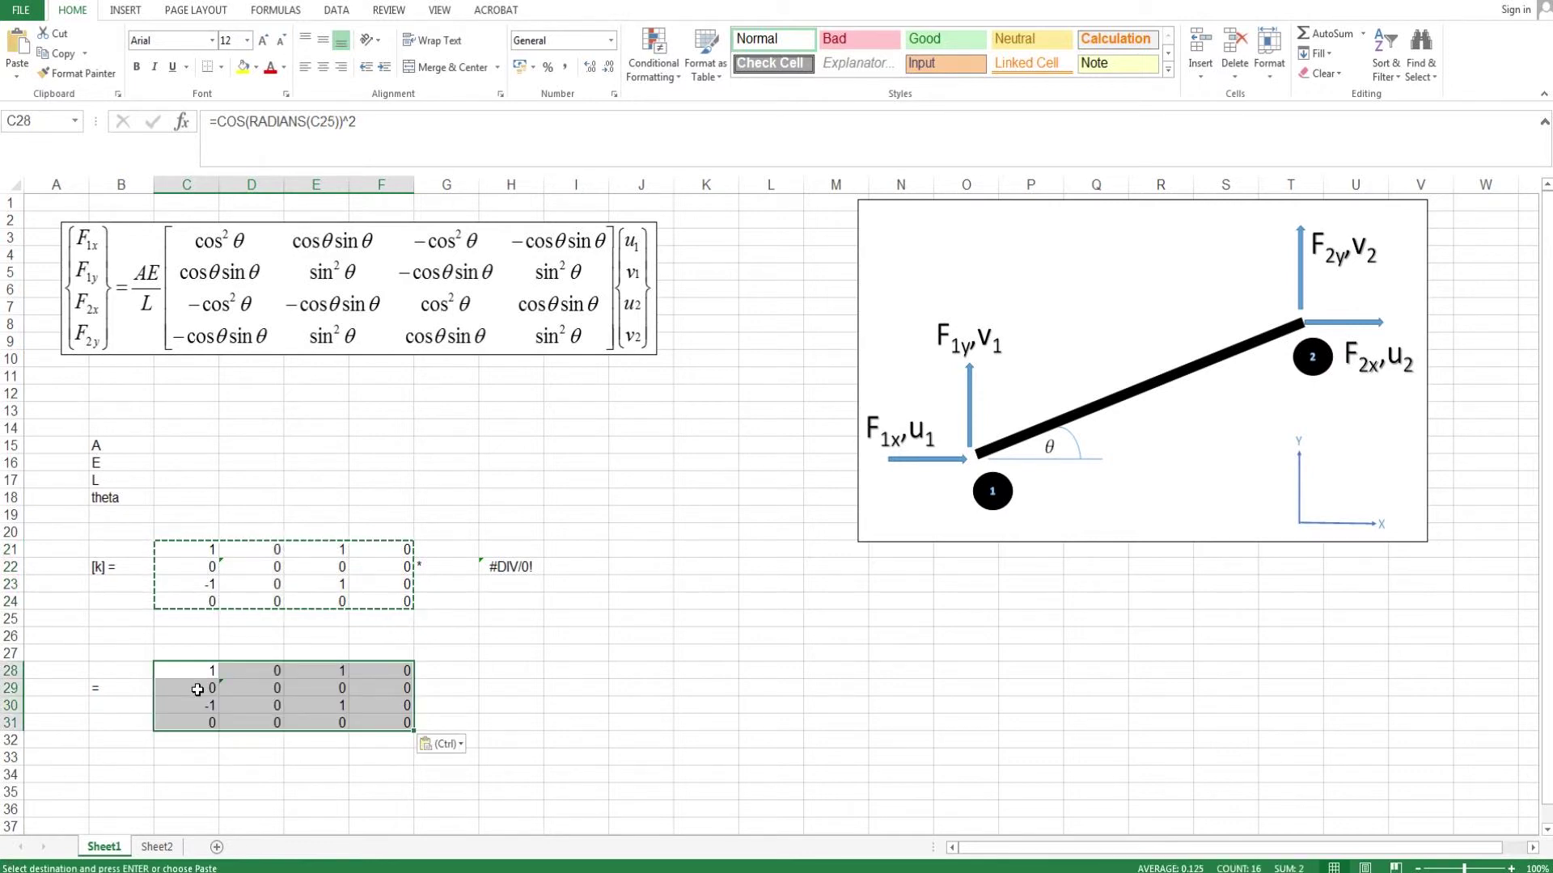
key("Escape")
key("Delete")
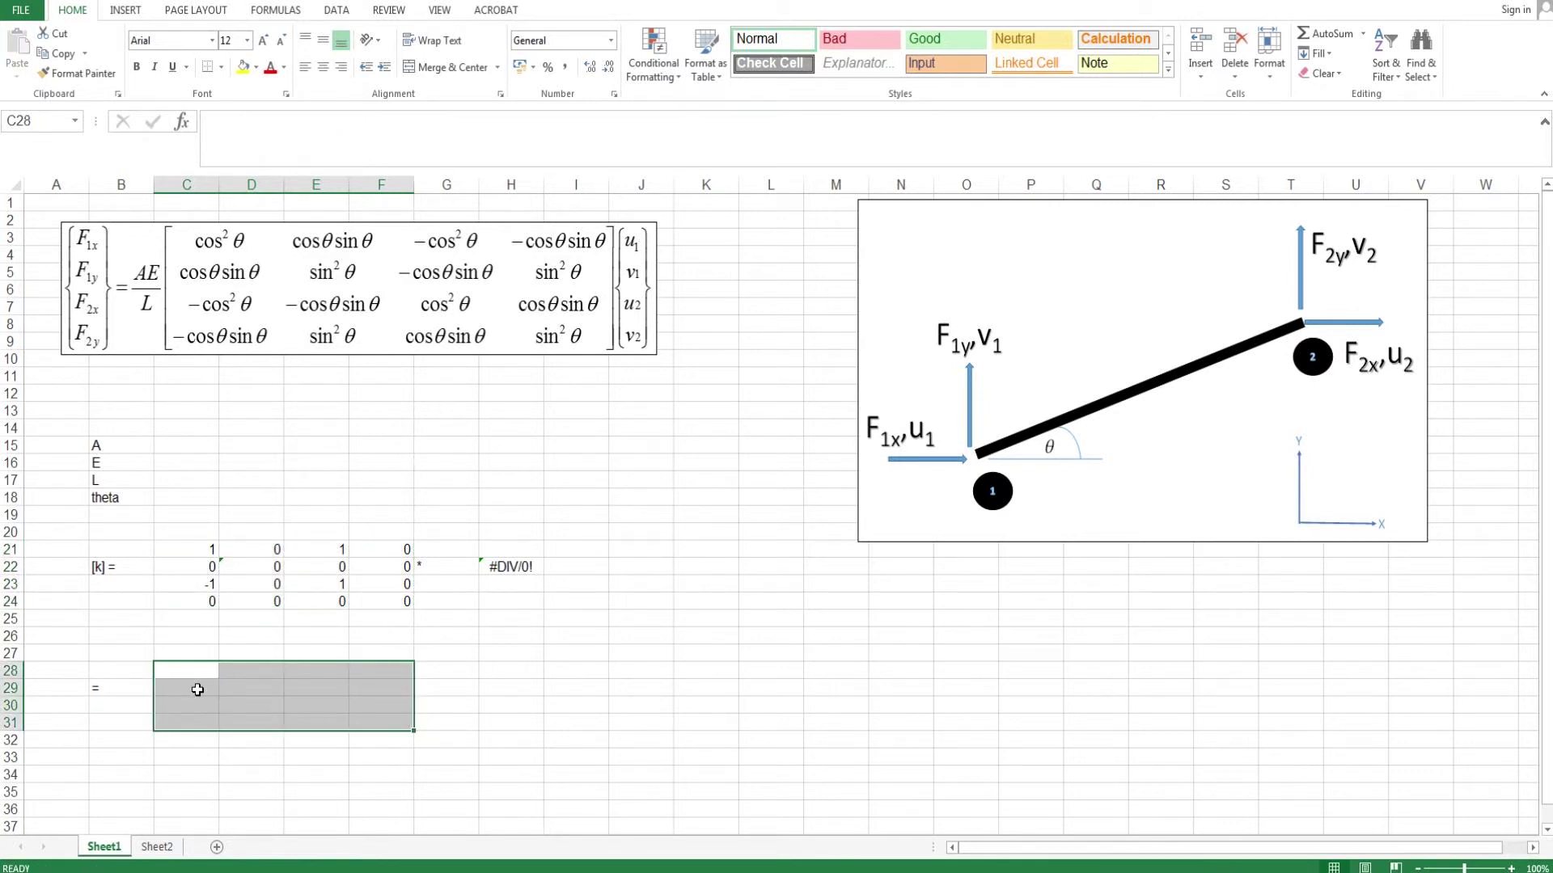
Enter the array formula {=C21:F24*H22} across C28:F31
type("=")
left_click(186, 549)
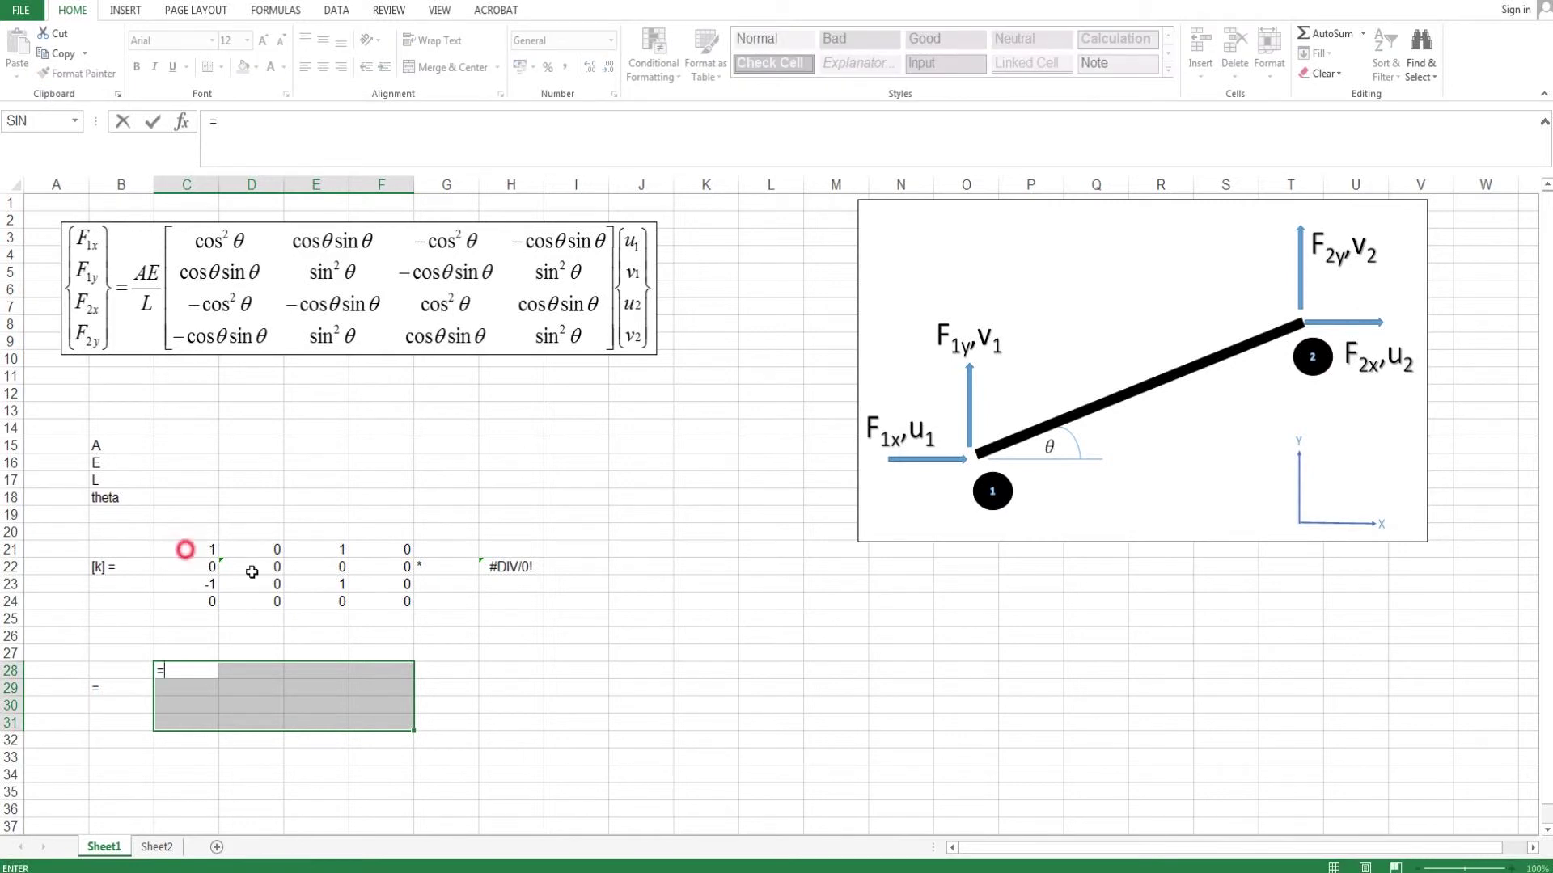
left_click_drag(185, 549, 369, 597)
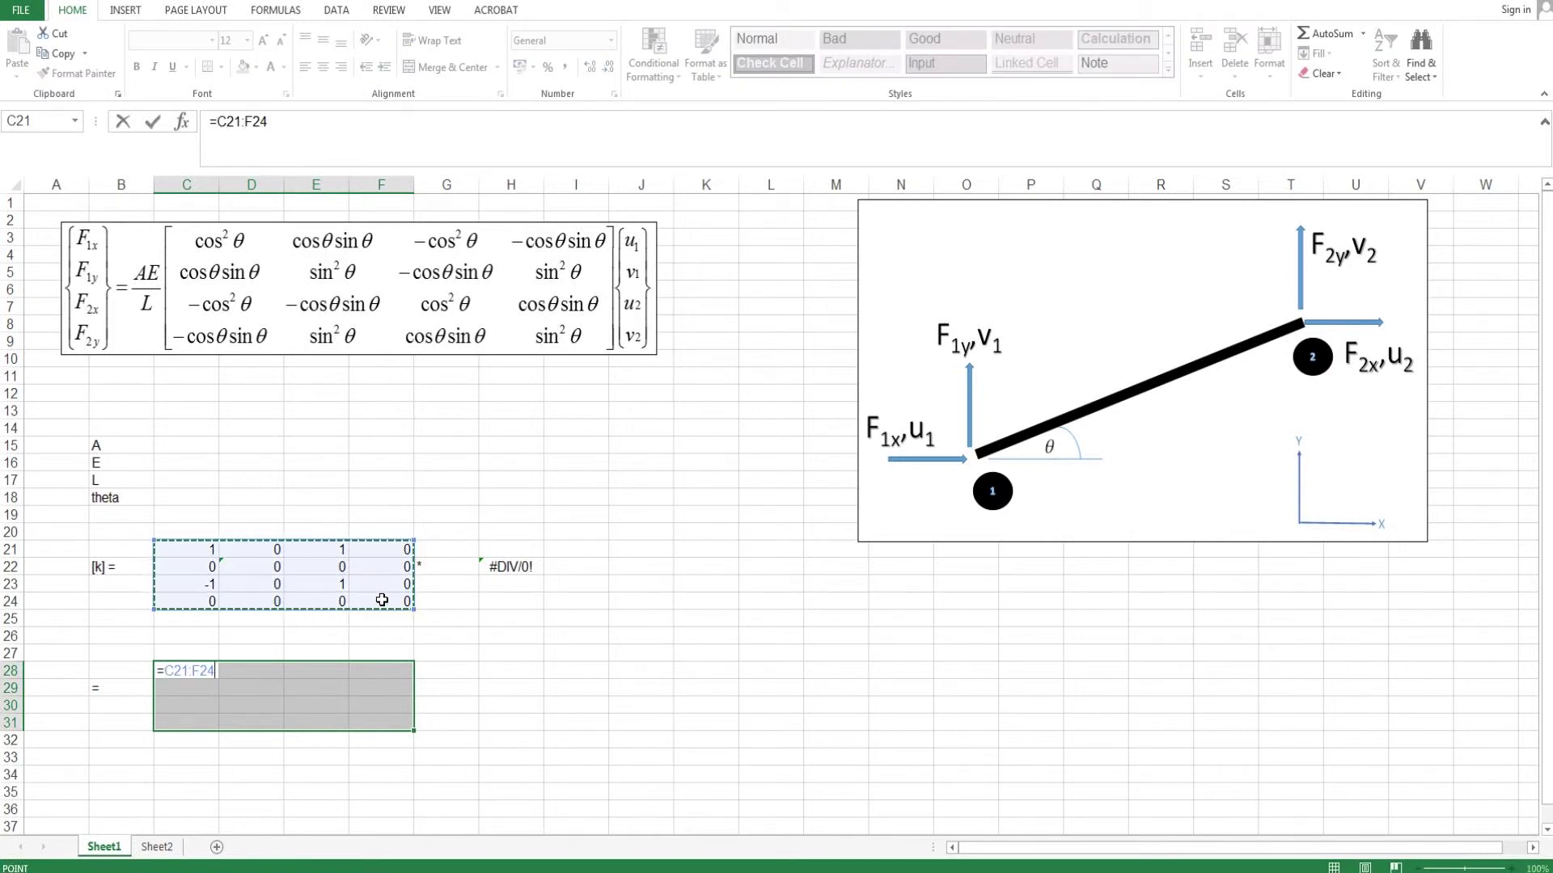
type("*")
left_click(509, 566)
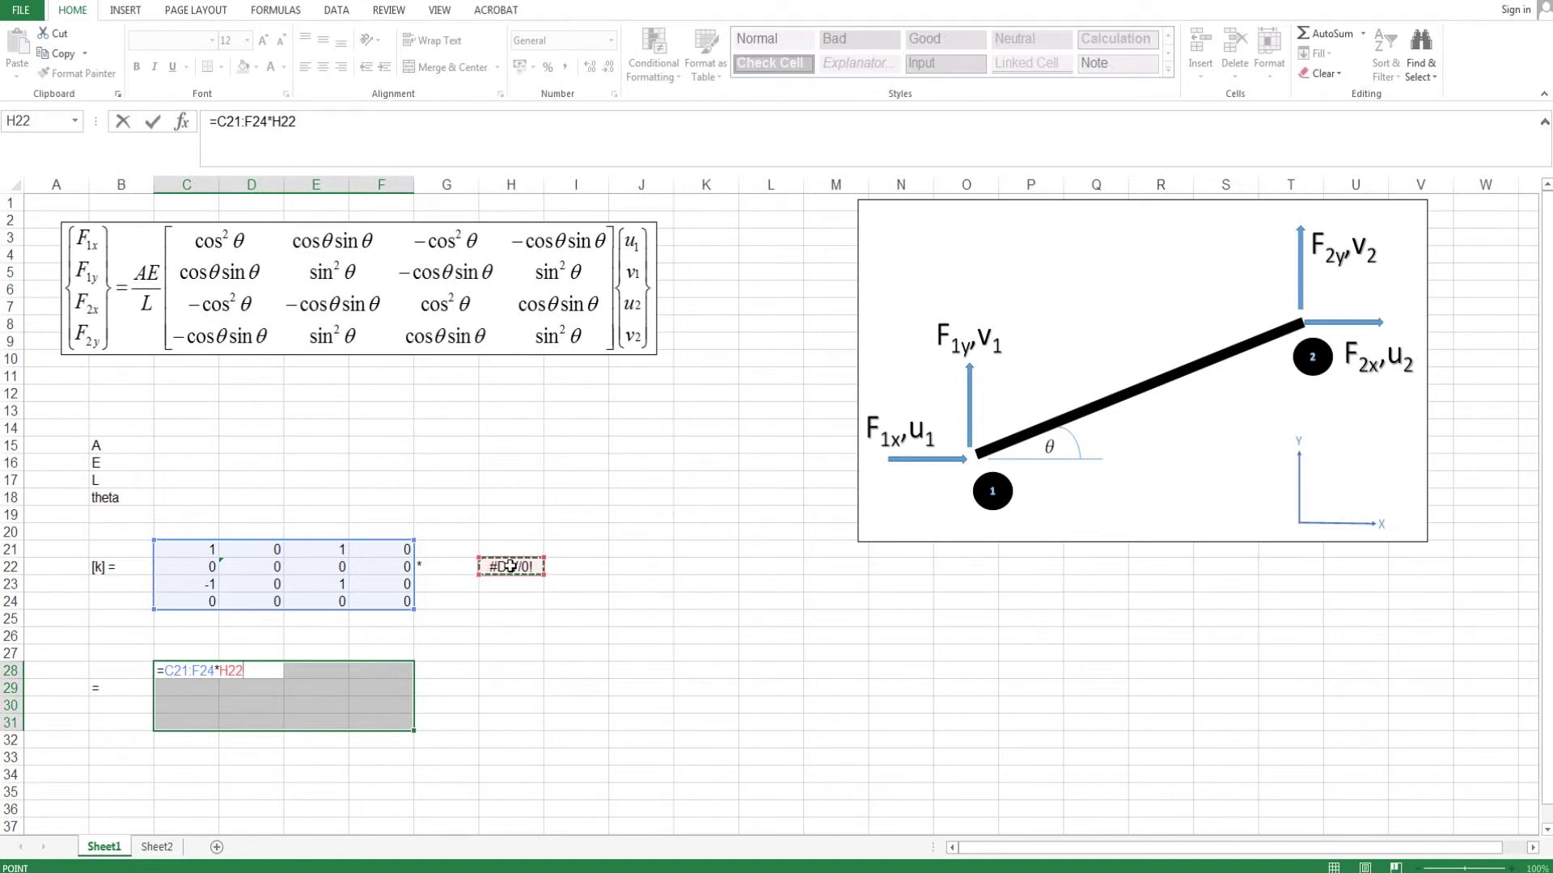
key("ctrl+shift+Return")
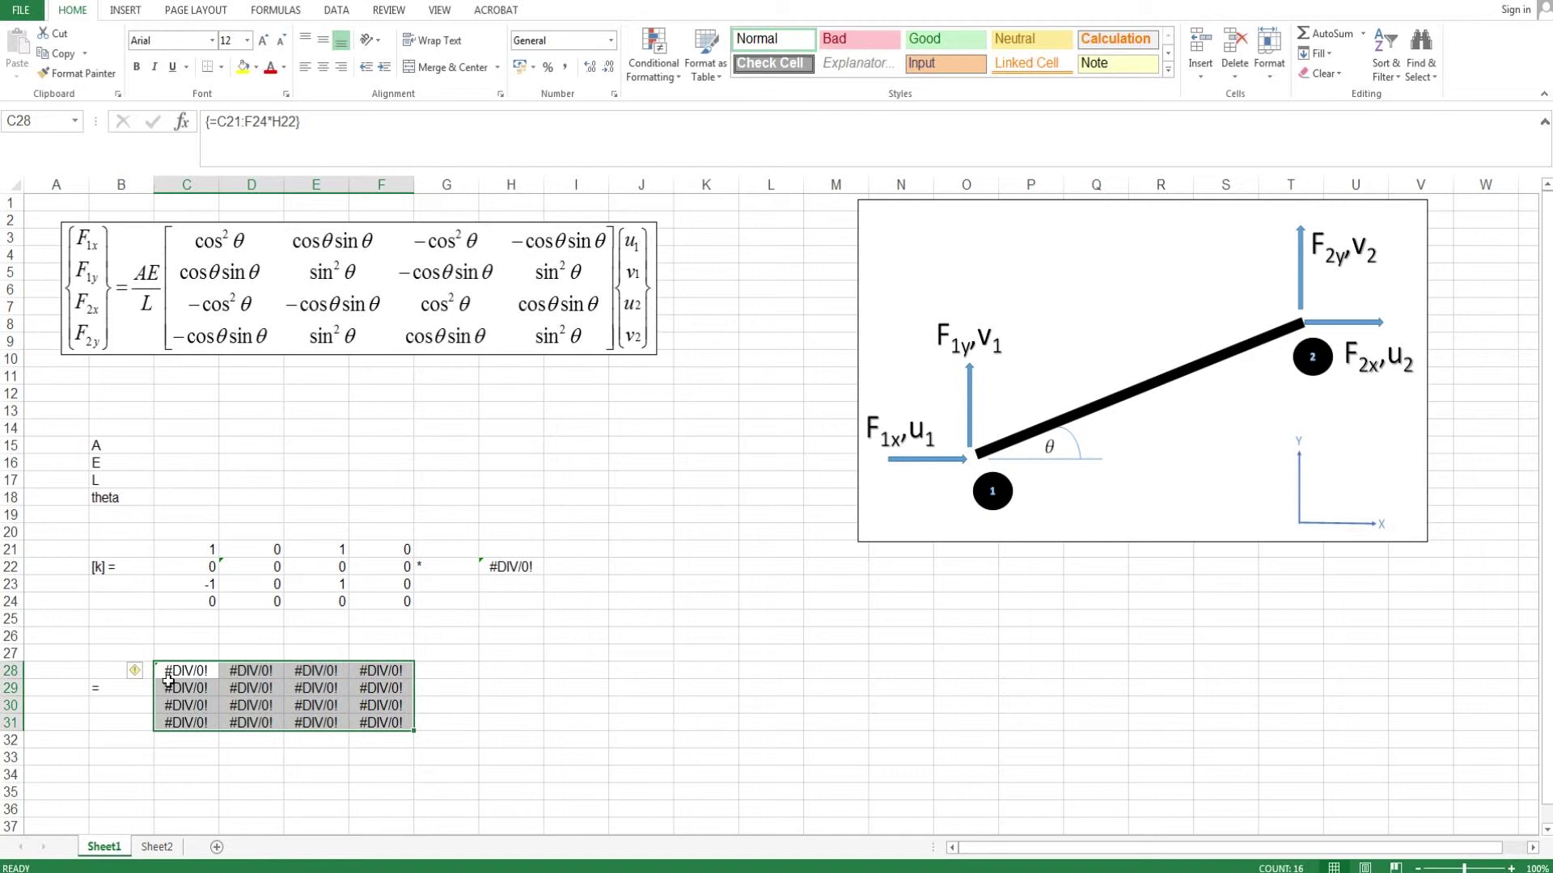
Set theta in C18 to 45
left_click(465, 668)
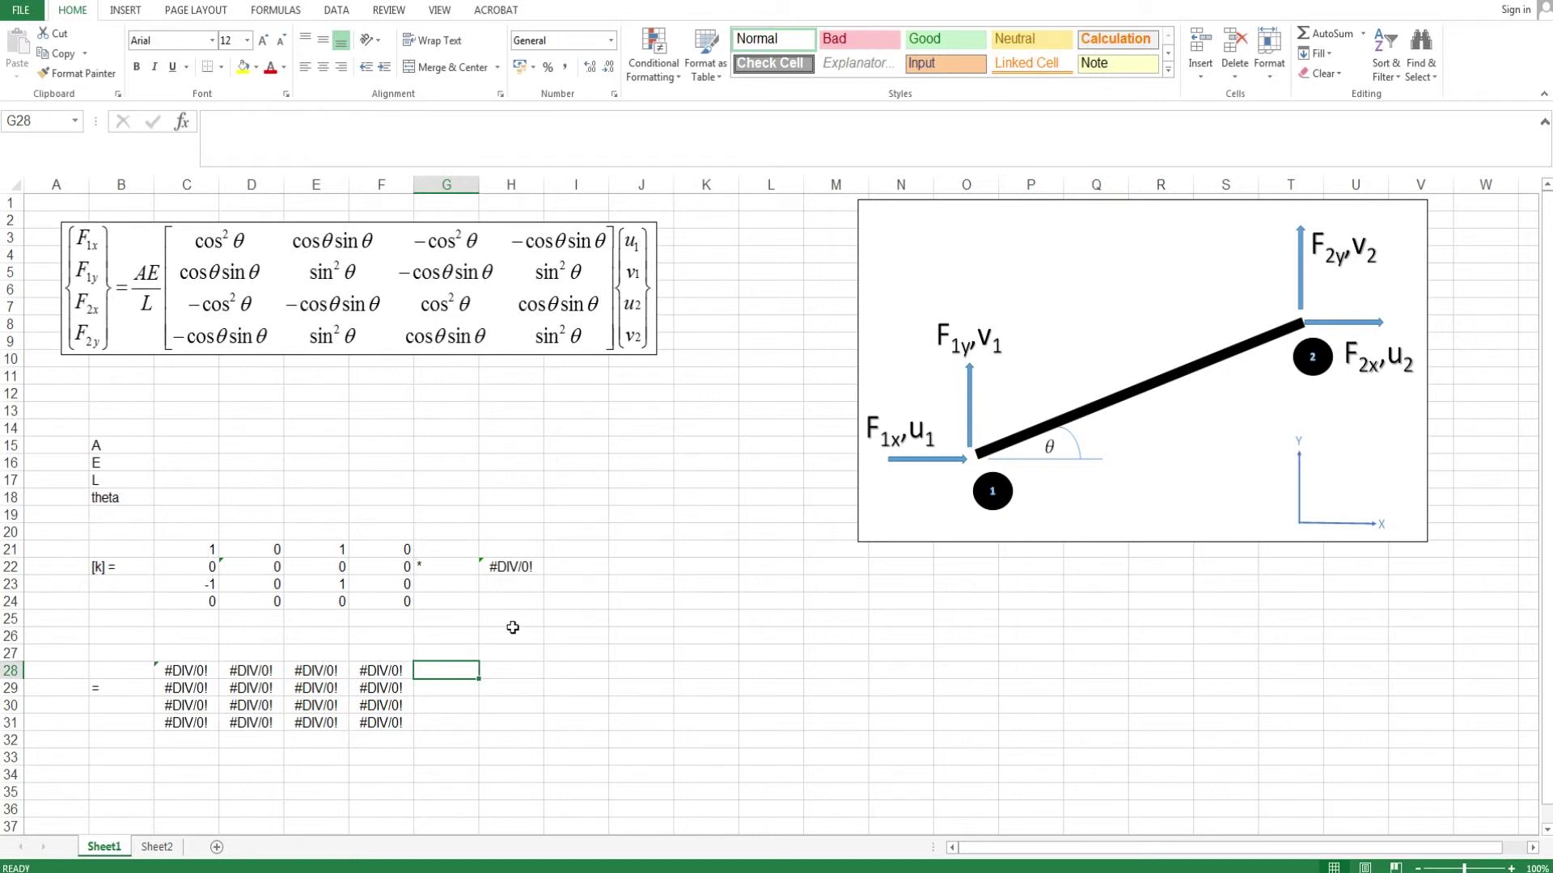
left_click(187, 500)
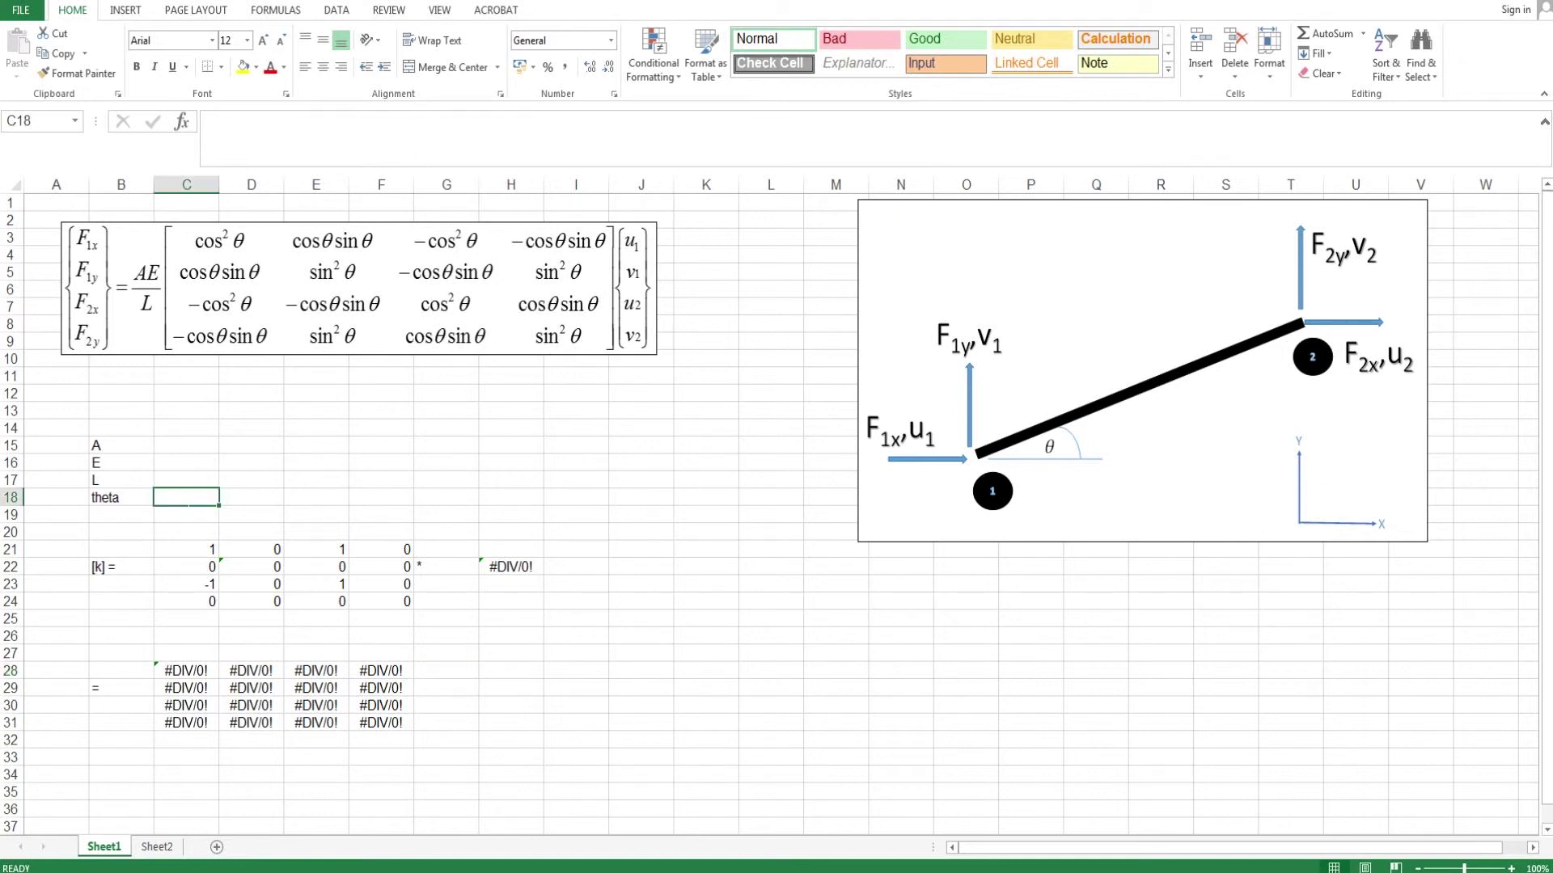
type("45")
key("Return")
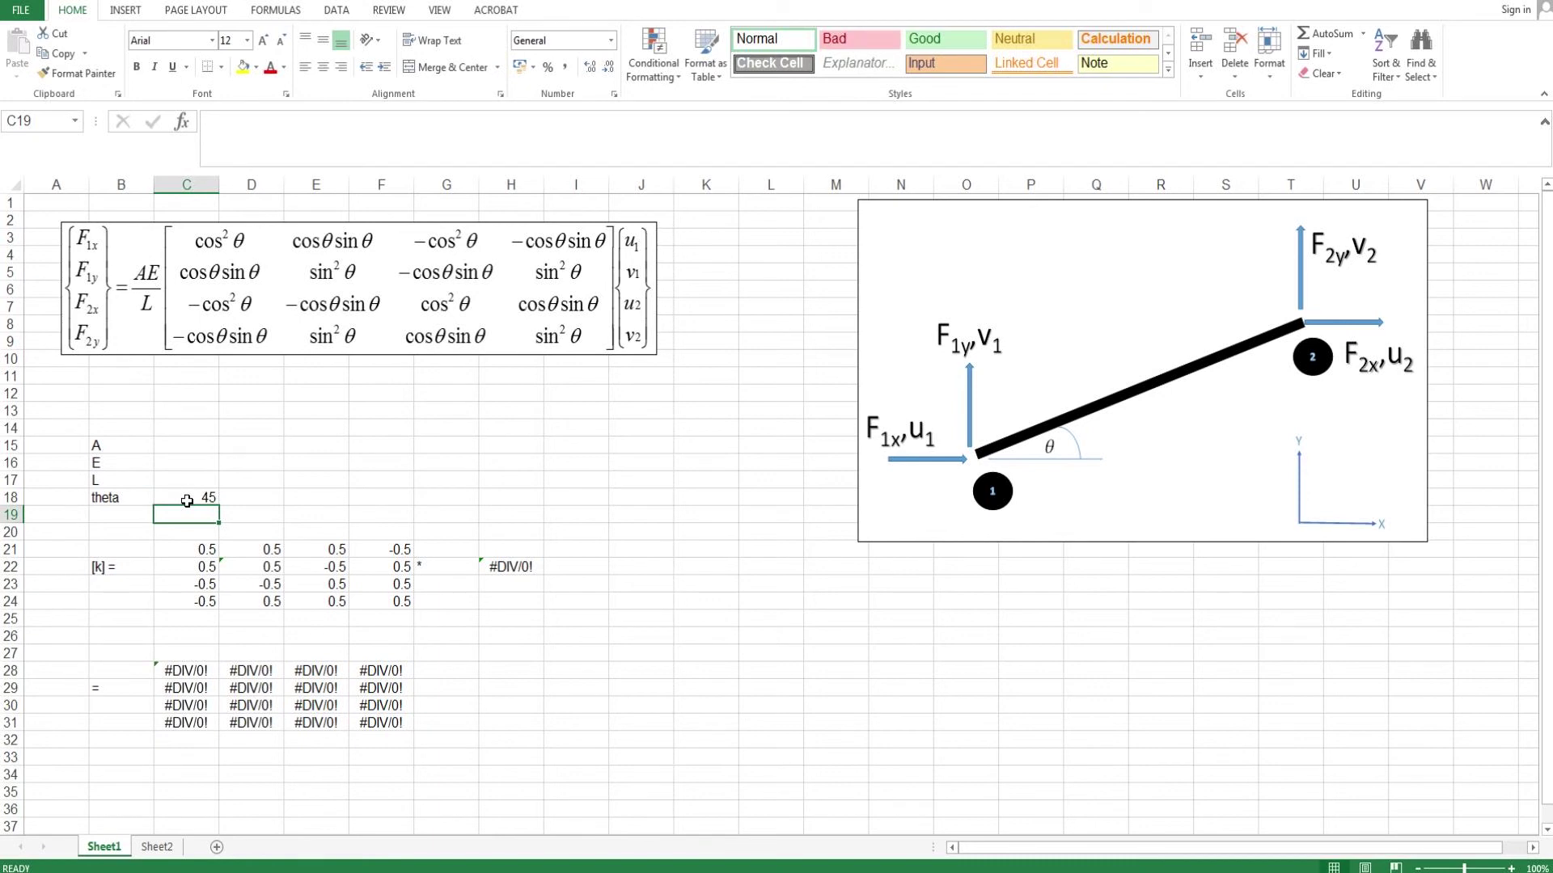
Set A, E and L in C15:C17 each to 1
left_click(189, 441)
type("1")
key("Return")
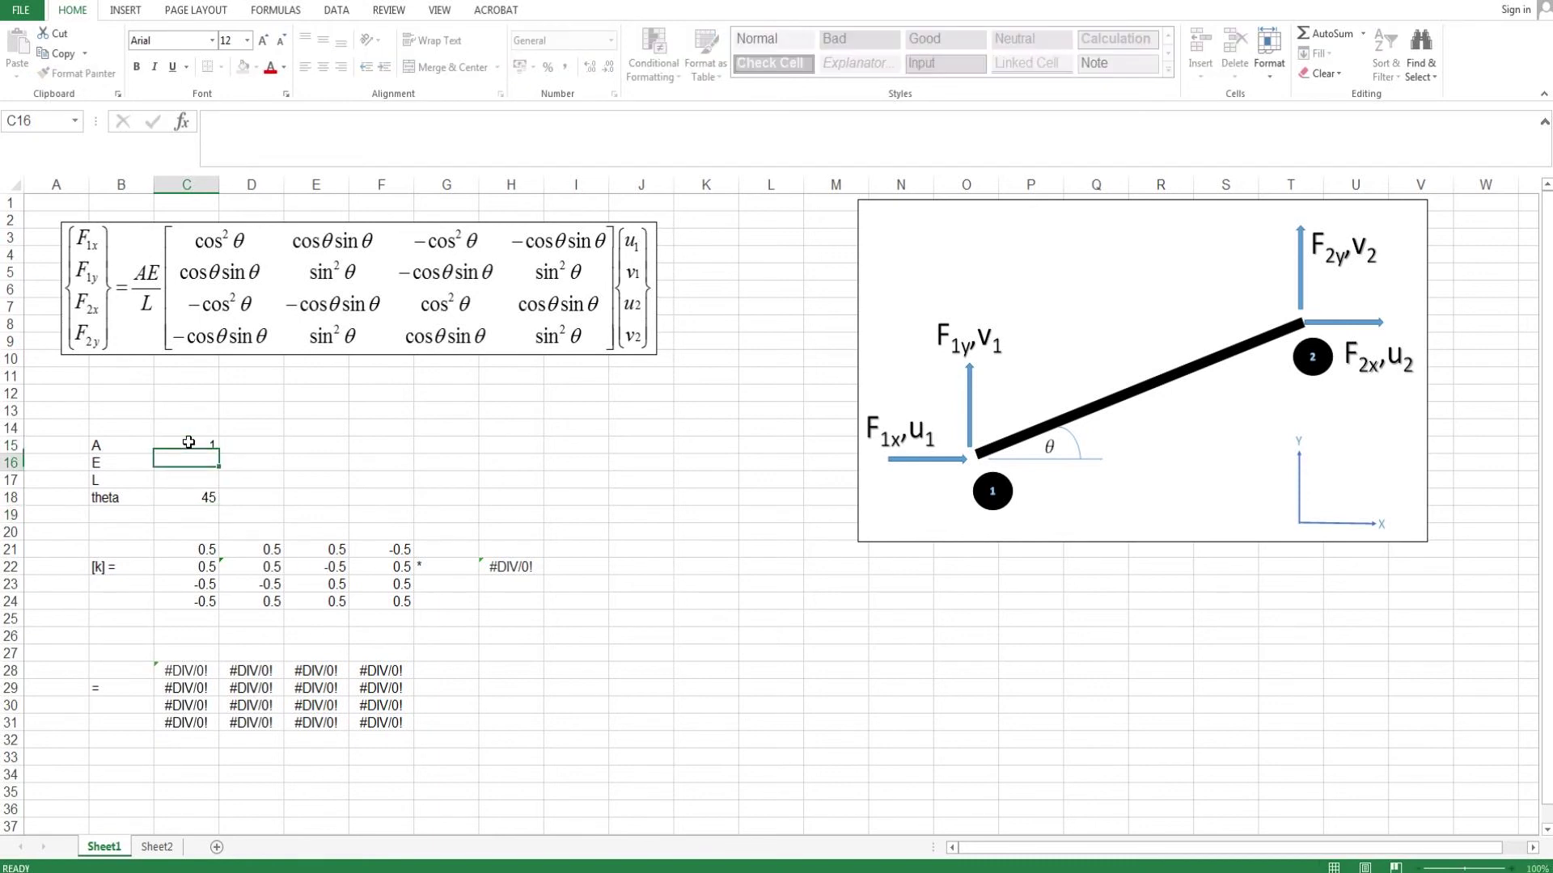
type("1")
key("Return")
type("1")
key("Return")
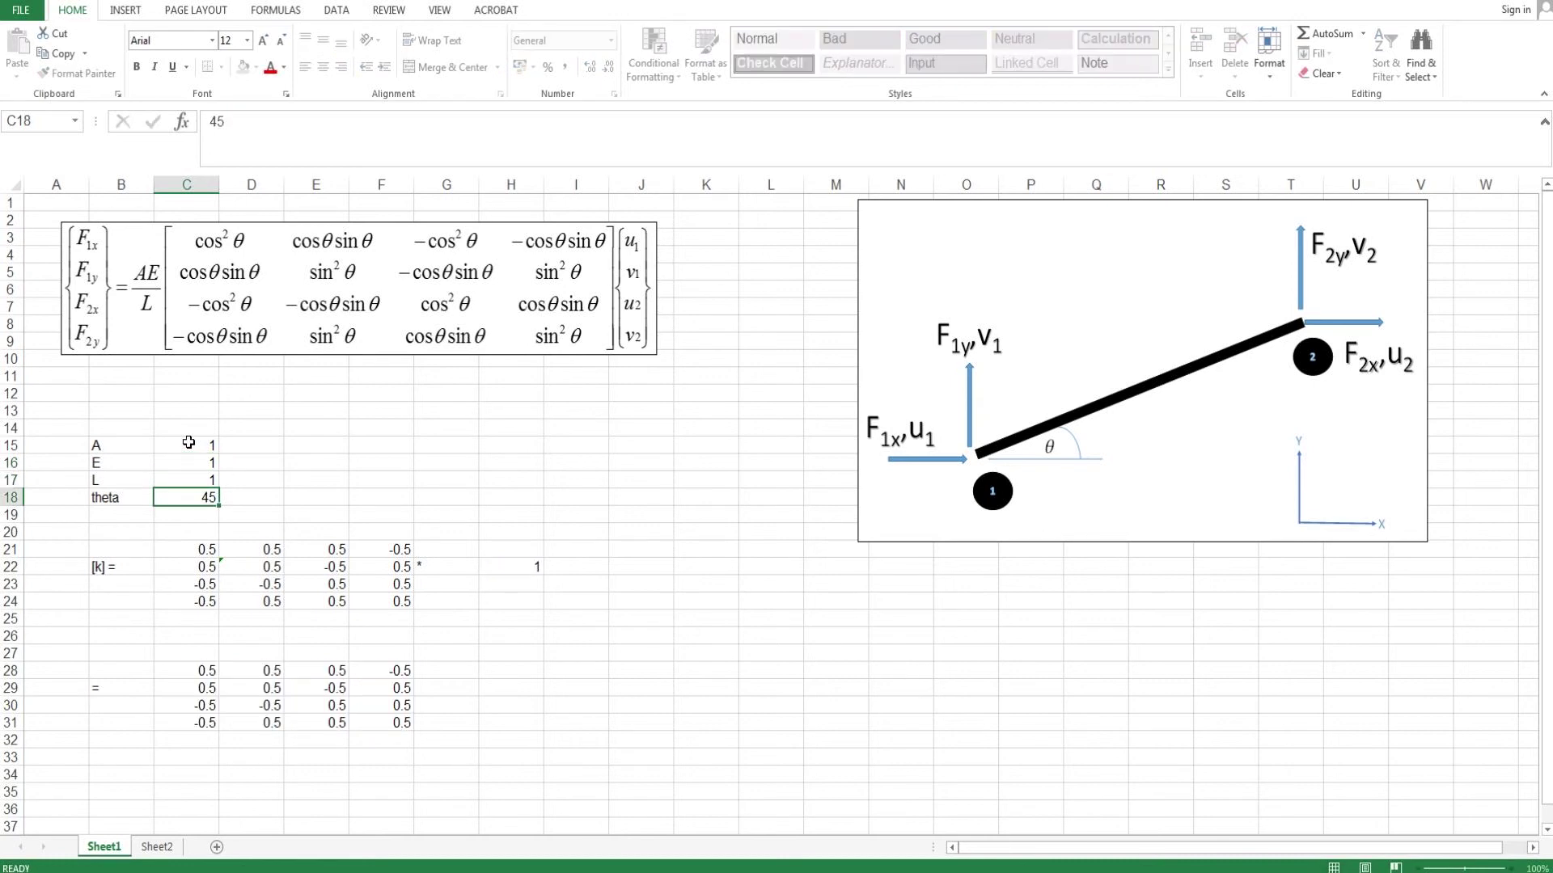